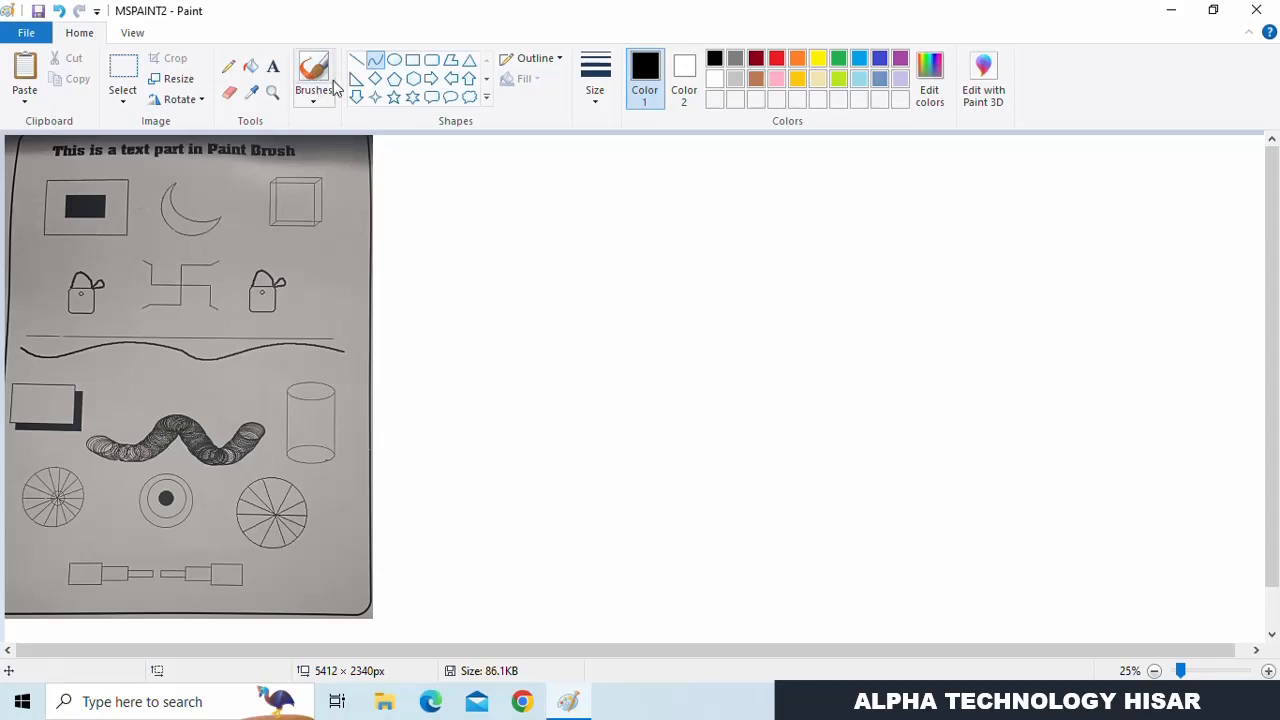
- Draw a black rectangle about 721 × 505 px on the blank area beside the reference picture, with the thickest outline size
{"action": "left_click", "coordinate": [412, 62]}
{"action": "left_click_drag", "start_coordinate": [475, 176], "coordinate": [644, 294]}
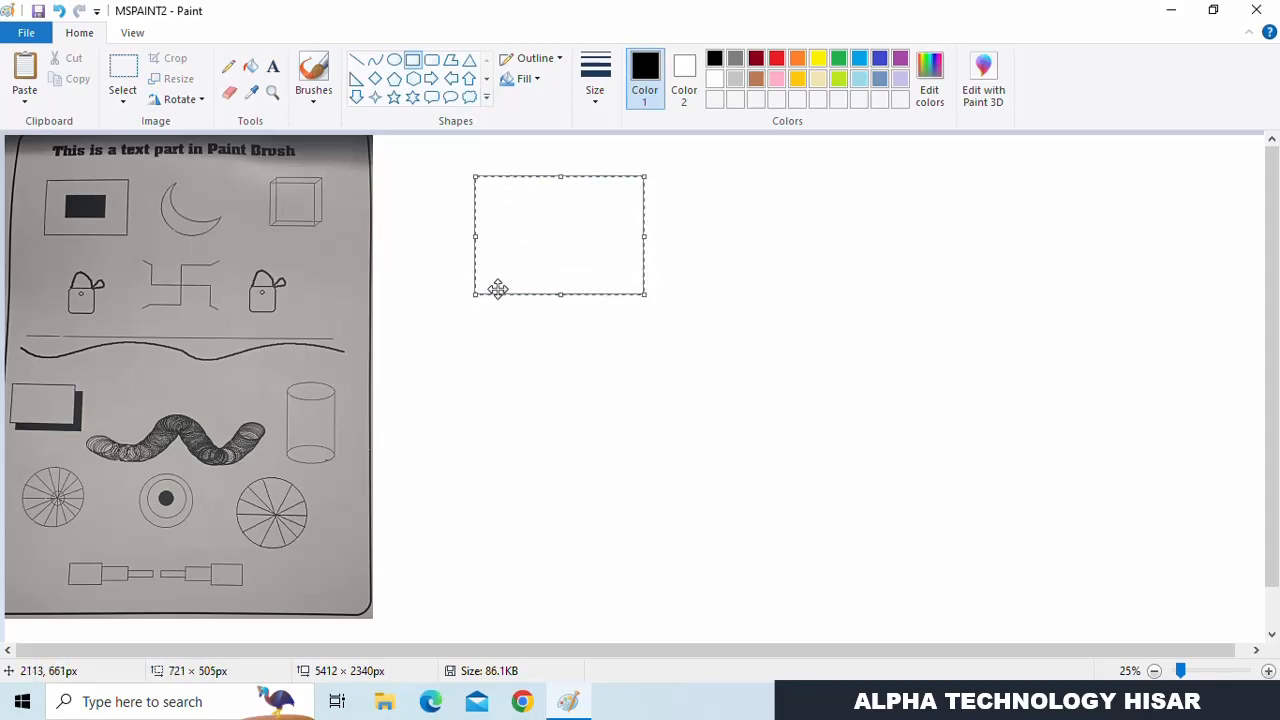
{"action": "left_click", "coordinate": [596, 98]}
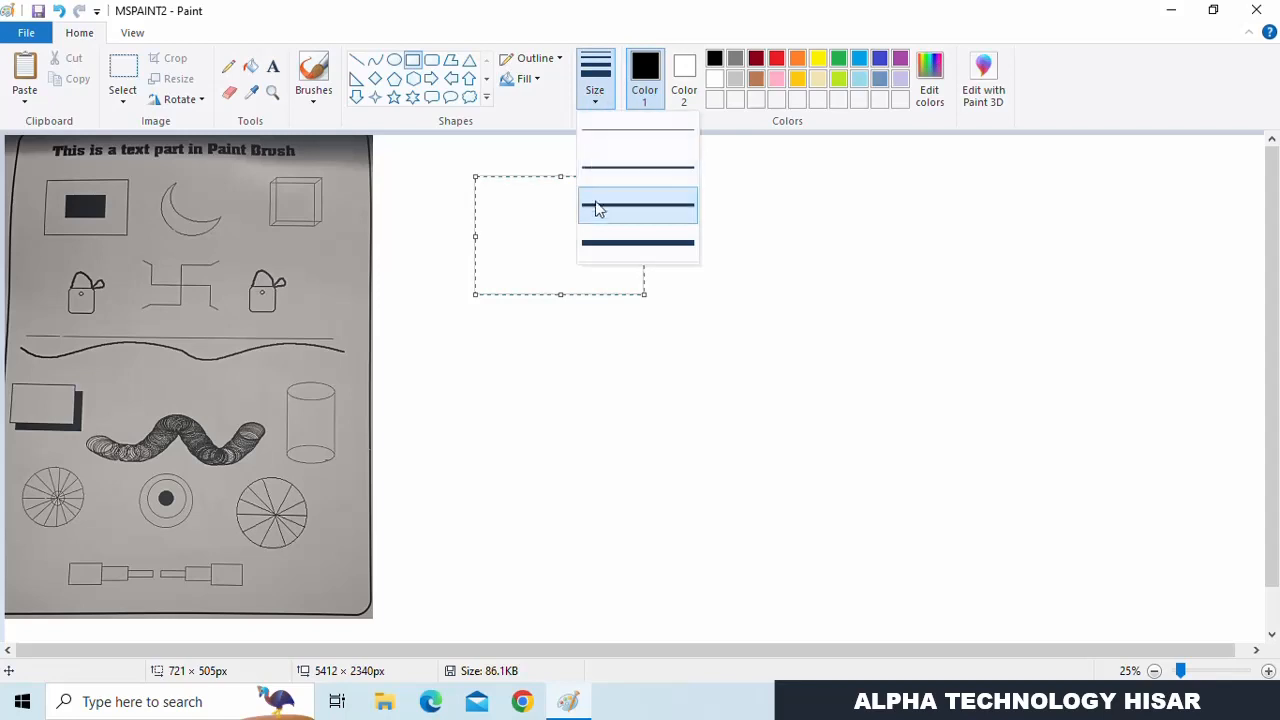
{"action": "left_click", "coordinate": [603, 243]}
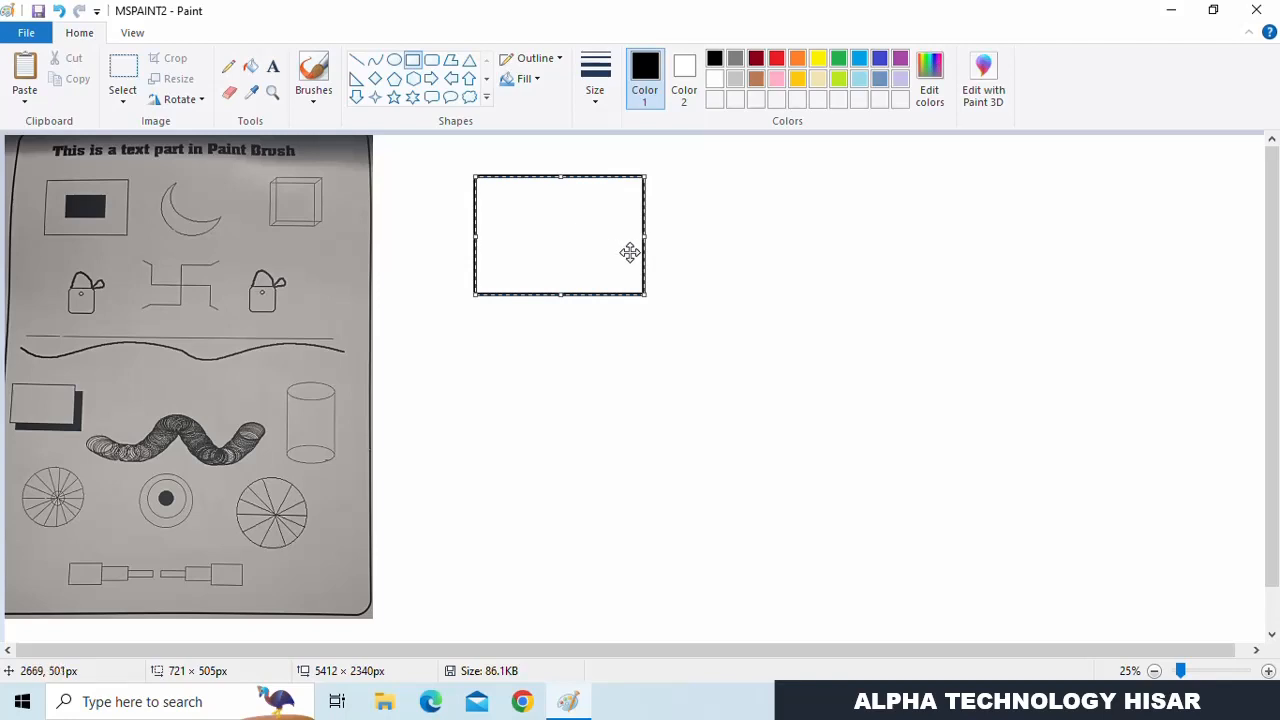
{"action": "left_click", "coordinate": [673, 280]}
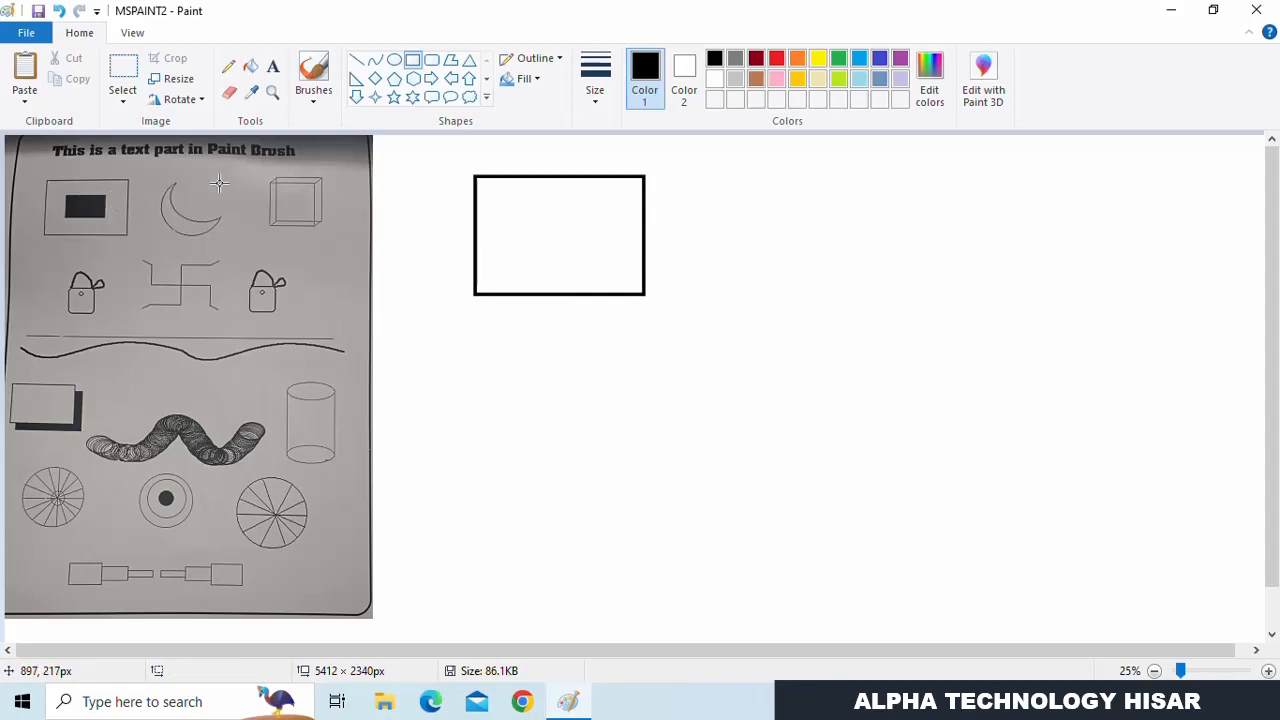
- Draw a smaller rectangle about 365 × 209 px centred inside the large rectangle and fill it with black
{"action": "mouse_move", "coordinate": [516, 208]}
{"action": "left_mouse_down"}
{"action": "mouse_move", "coordinate": [549, 246]}
{"action": "mouse_move", "coordinate": [601, 258]}
{"action": "left_mouse_up"}
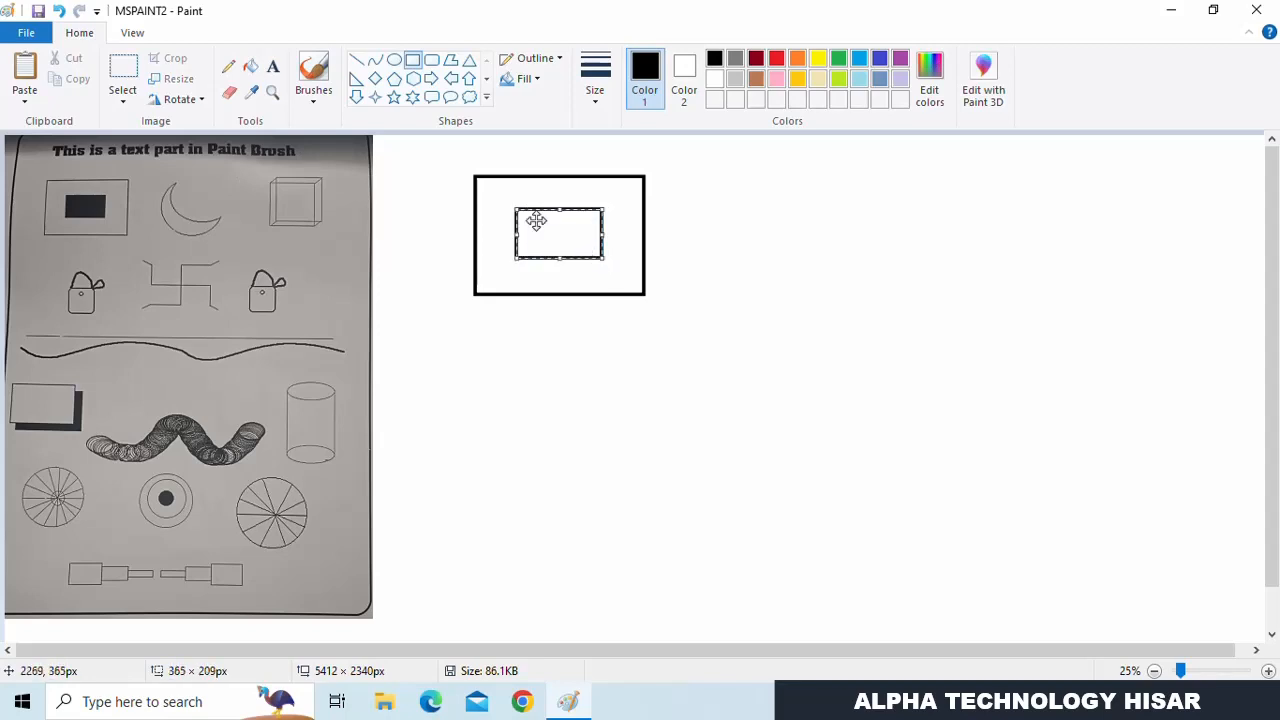
{"action": "left_click", "coordinate": [250, 66]}
{"action": "left_click", "coordinate": [581, 233]}
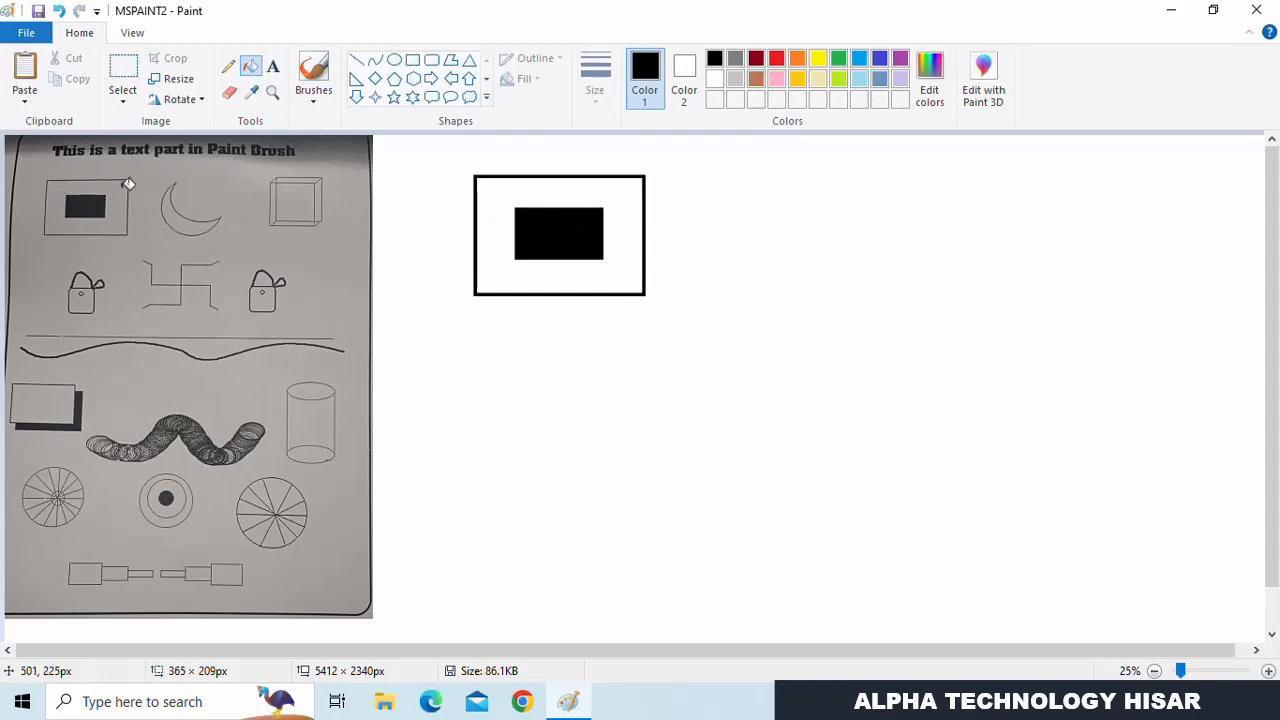
- Scale the nested rectangles to 70 percent and move them to the upper area right beside the reference picture
{"action": "left_click", "coordinate": [123, 70]}
{"action": "mouse_move", "coordinate": [455, 151]}
{"action": "left_mouse_down"}
{"action": "mouse_move", "coordinate": [529, 263]}
{"action": "mouse_move", "coordinate": [660, 334]}
{"action": "left_mouse_up"}
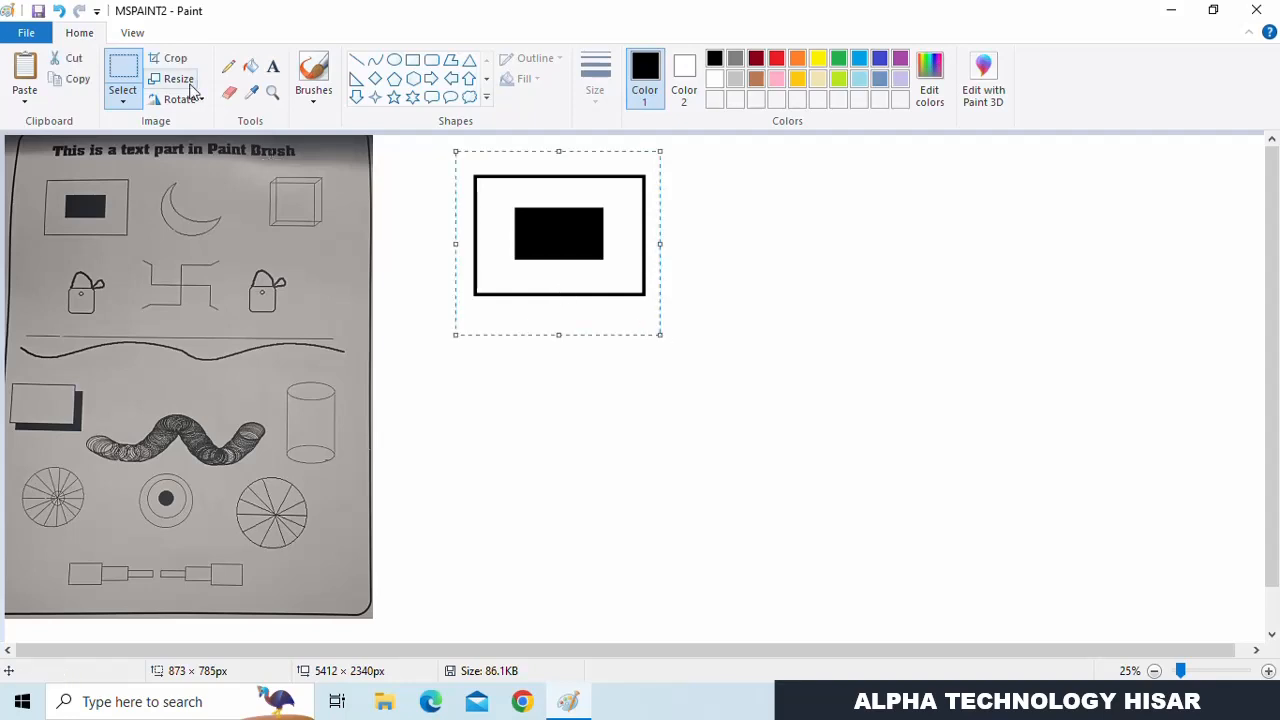
{"action": "left_click", "coordinate": [190, 84]}
{"action": "left_click", "coordinate": [240, 178]}
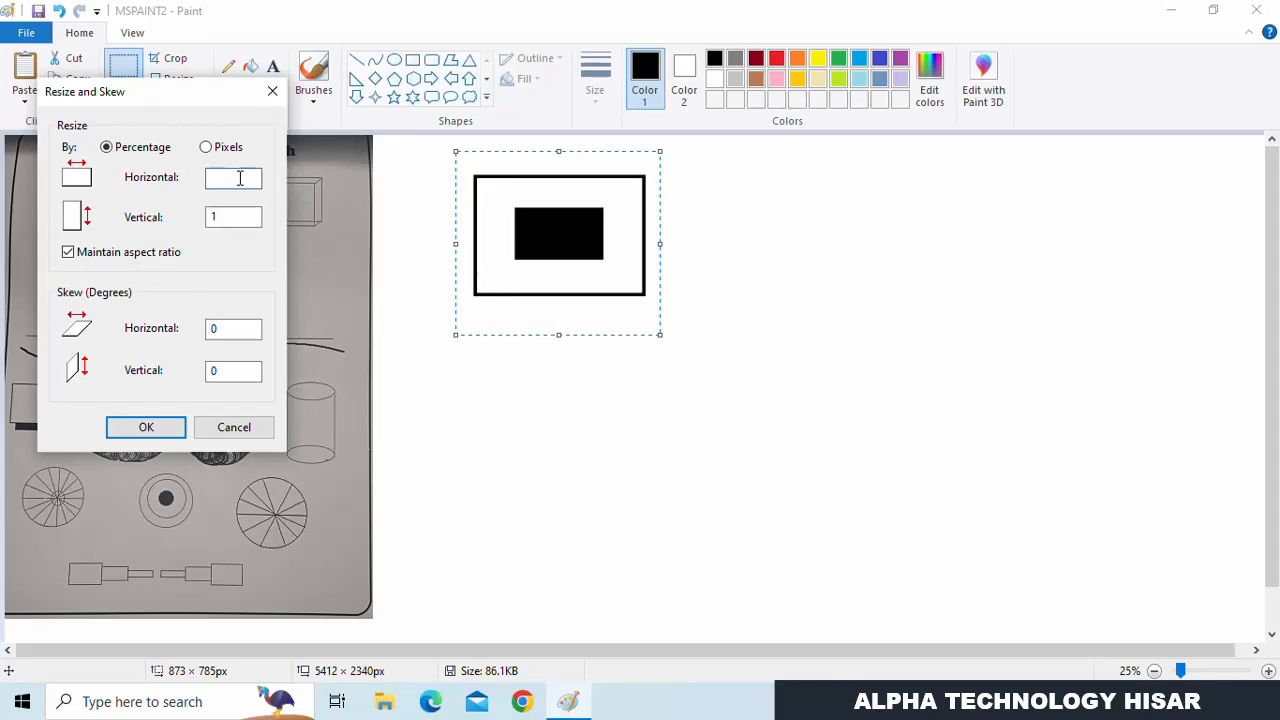
{"action": "type", "text": "70"}
{"action": "key", "text": "Return"}
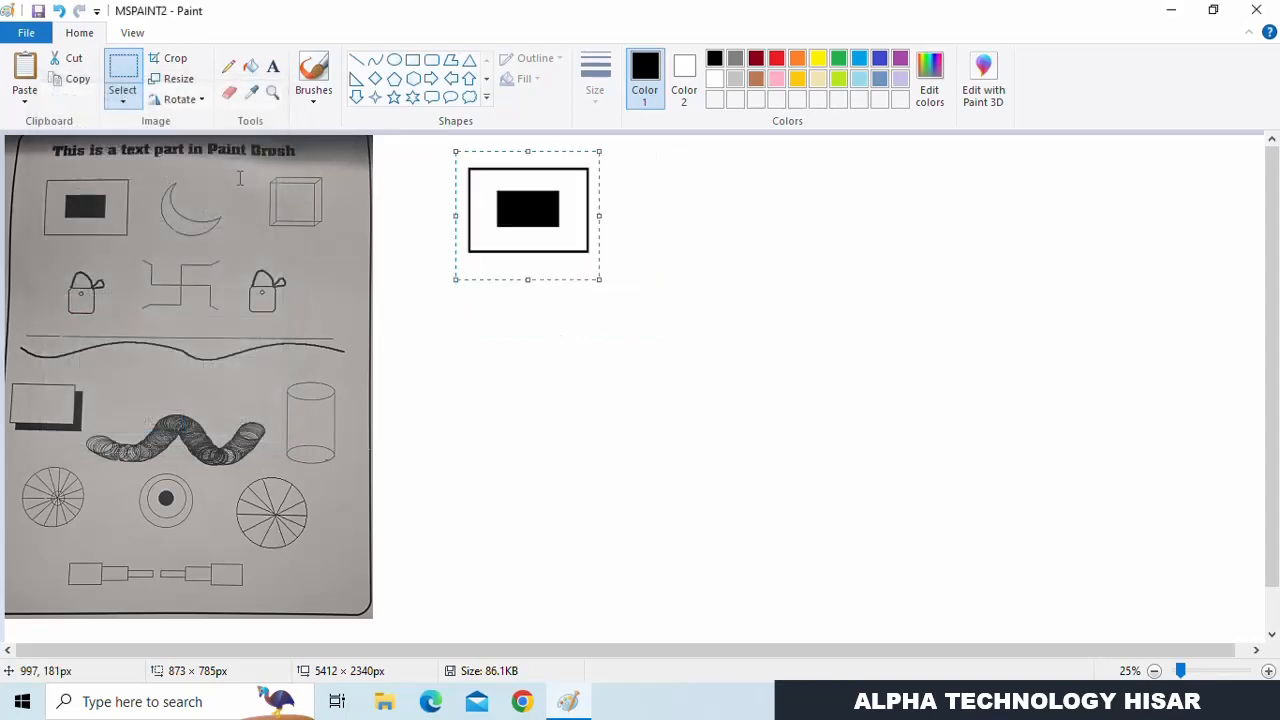
{"action": "left_click_drag", "start_coordinate": [500, 212], "coordinate": [428, 195]}
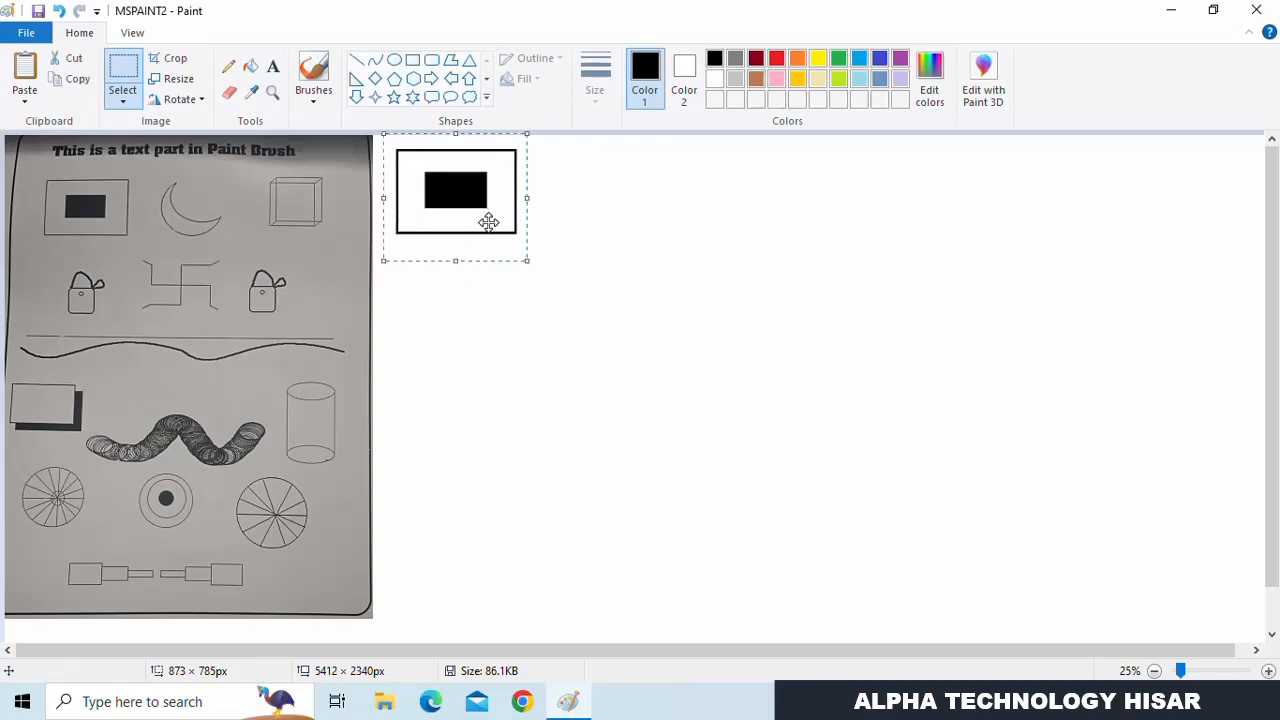
{"action": "left_click", "coordinate": [591, 246]}
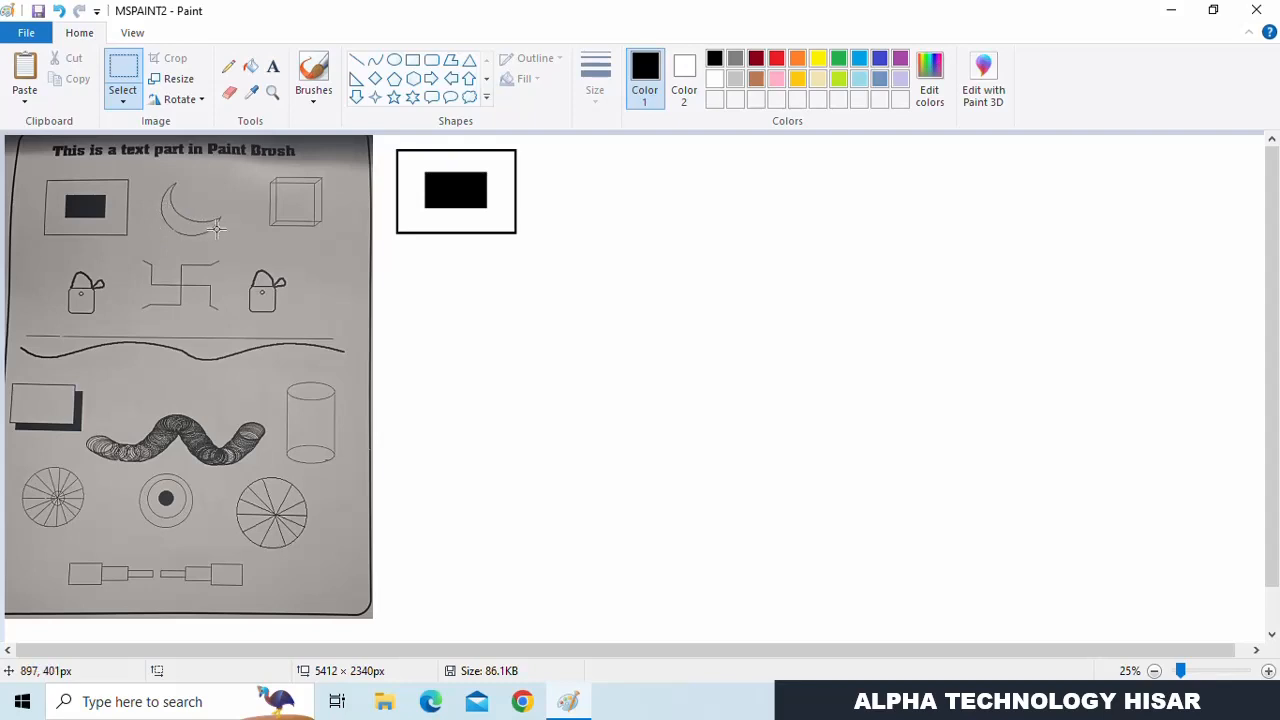
- Draw two overlapping circles right of the rectangles, about 449 × 481 px and 517 × 505 px, the second shifted down and left
{"action": "left_click", "coordinate": [396, 70]}
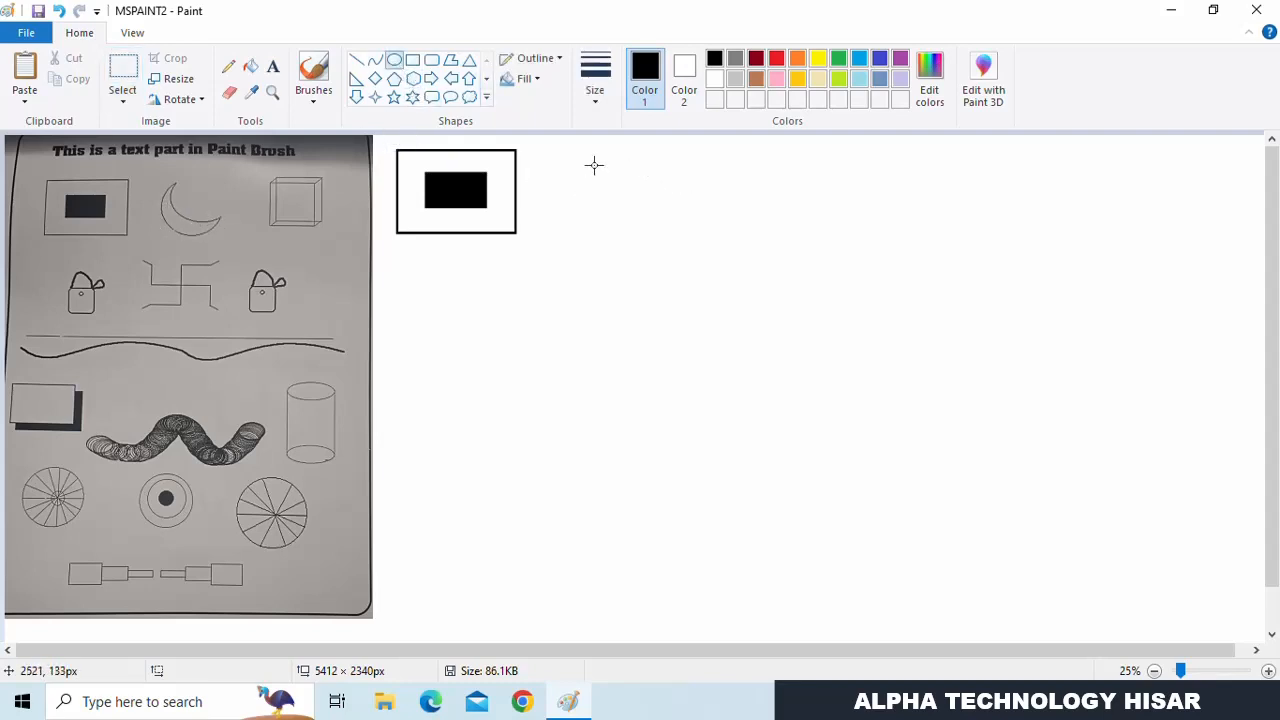
{"action": "left_click_drag", "start_coordinate": [591, 161], "coordinate": [697, 274]}
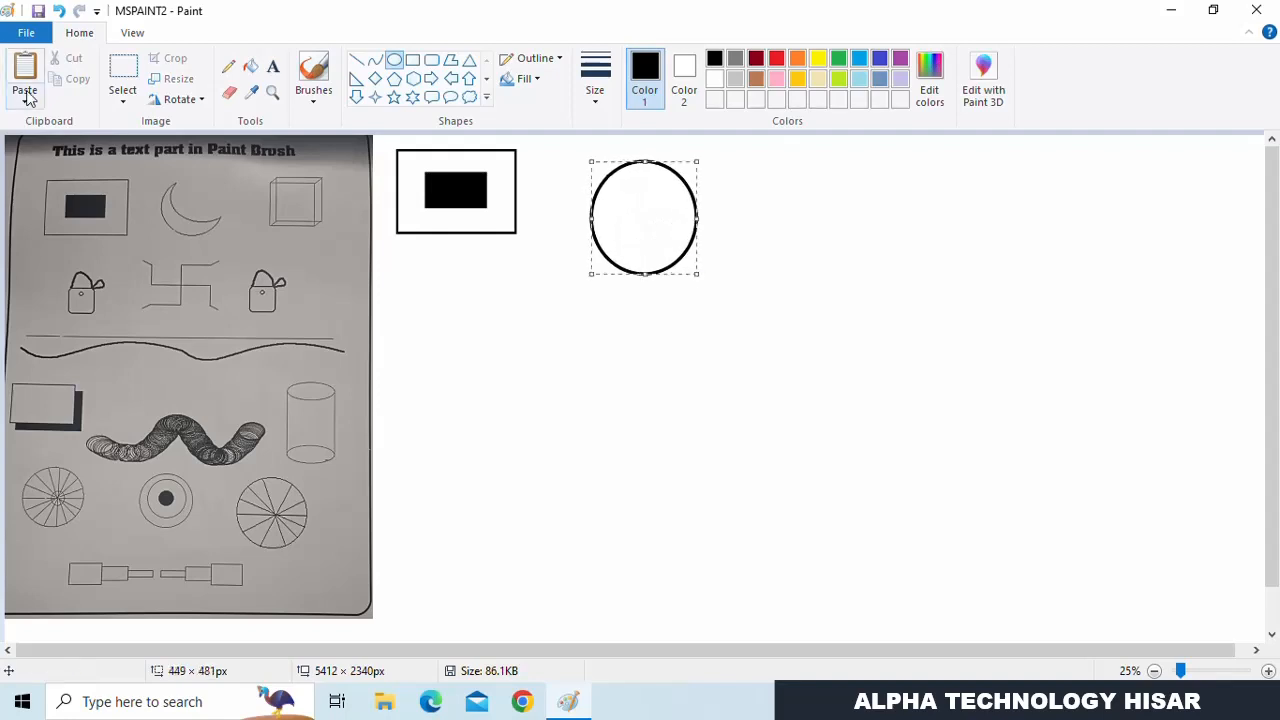
{"action": "mouse_move", "coordinate": [563, 183]}
{"action": "left_mouse_down"}
{"action": "mouse_move", "coordinate": [629, 277]}
{"action": "mouse_move", "coordinate": [685, 300]}
{"action": "left_mouse_up"}
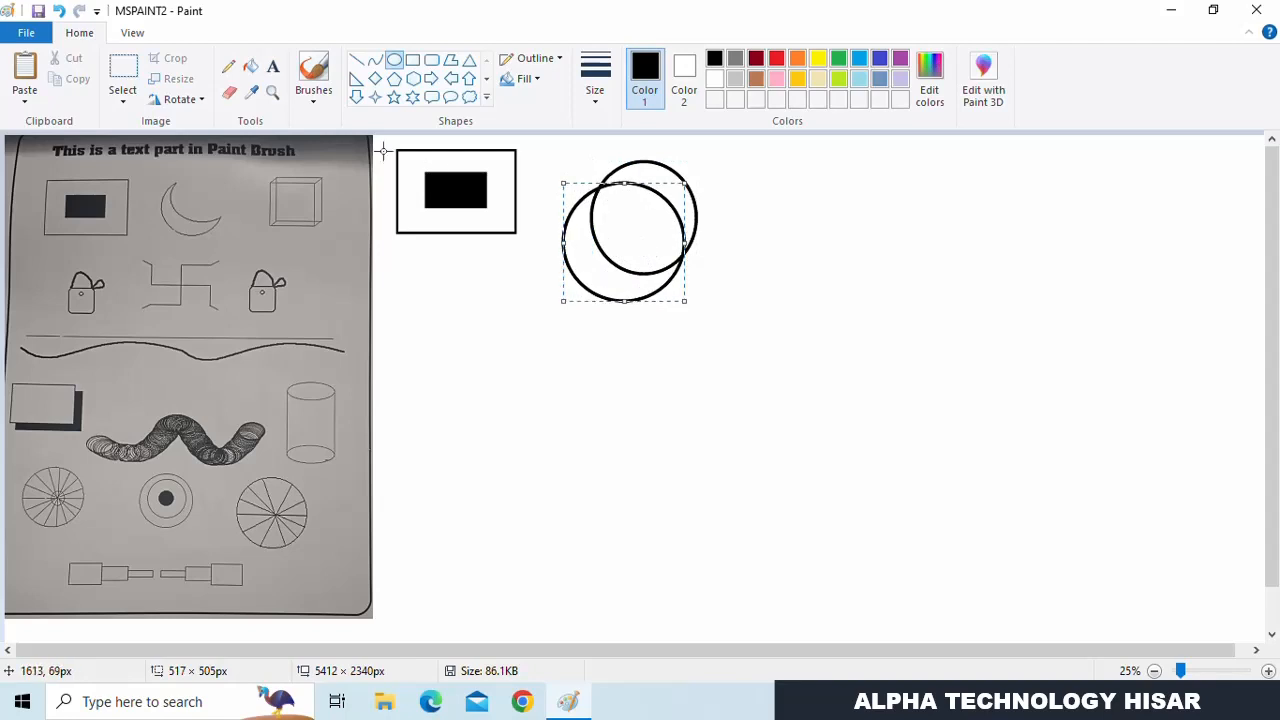
- Cut out the upper-right part of the overlapping circles with a free-form selection and delete it, leaving a crescent moon
{"action": "left_click", "coordinate": [124, 101]}
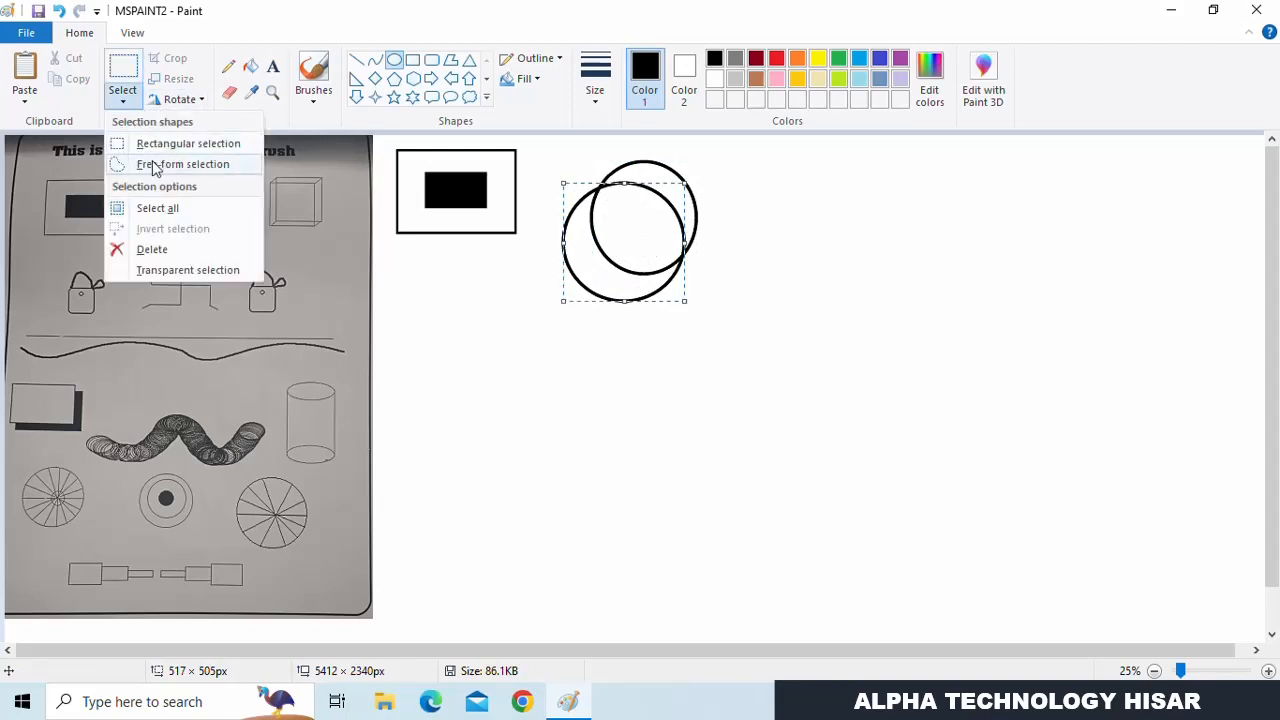
{"action": "left_click", "coordinate": [150, 163]}
{"action": "mouse_move", "coordinate": [614, 197]}
{"action": "left_mouse_down"}
{"action": "mouse_move", "coordinate": [591, 174]}
{"action": "mouse_move", "coordinate": [607, 152]}
{"action": "mouse_move", "coordinate": [660, 146]}
{"action": "mouse_move", "coordinate": [714, 200]}
{"action": "mouse_move", "coordinate": [717, 246]}
{"action": "mouse_move", "coordinate": [690, 256]}
{"action": "mouse_move", "coordinate": [594, 186]}
{"action": "left_mouse_up"}
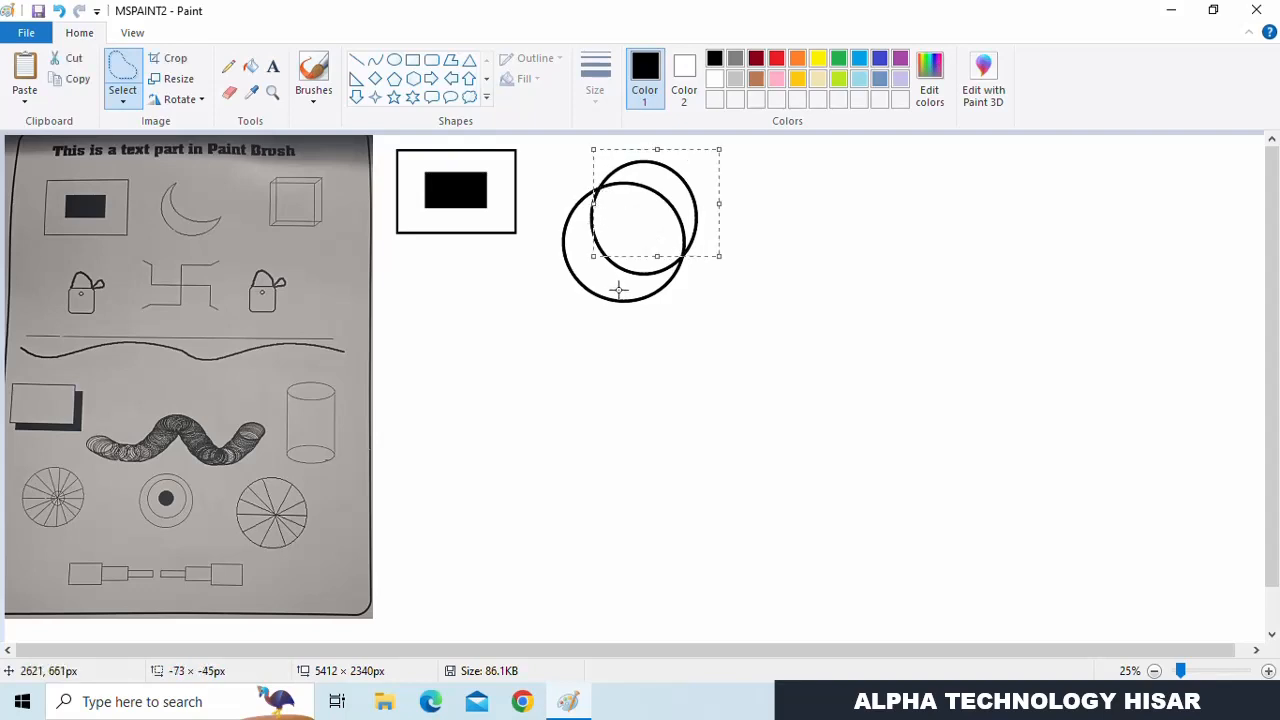
{"action": "key", "text": "Delete"}
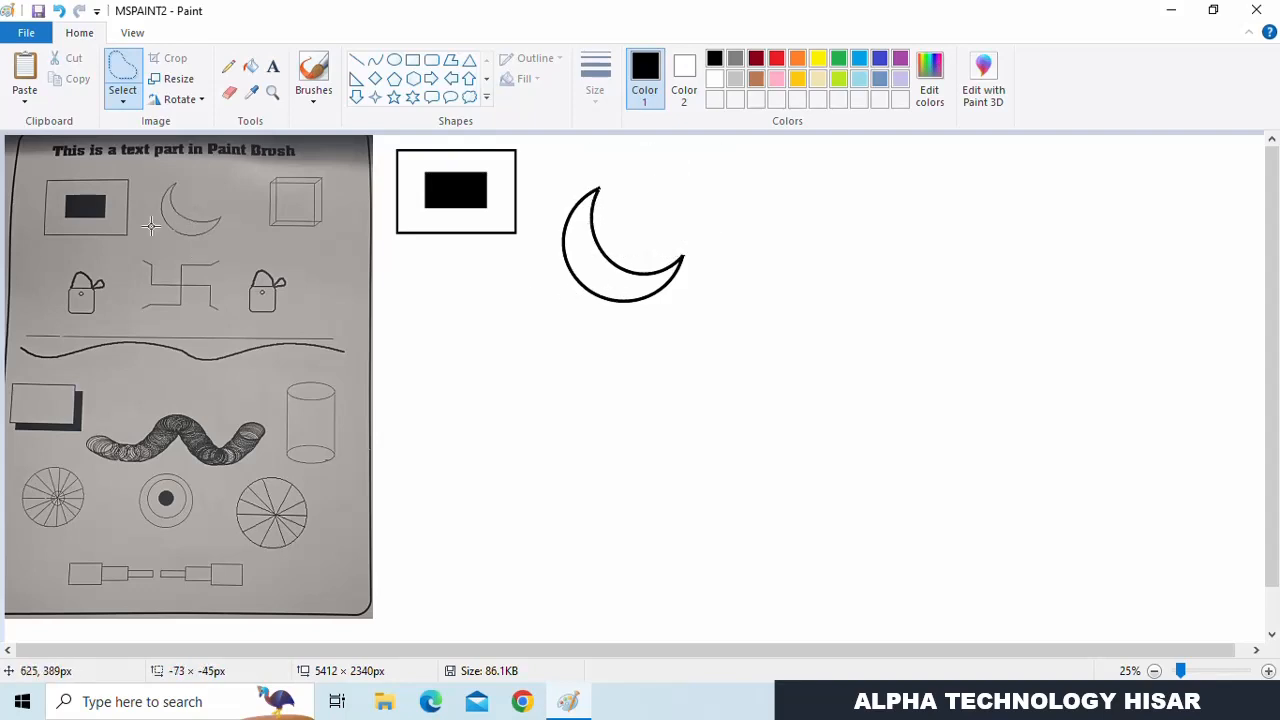
- Select the crescent with a rectangular selection and move it up and left, close beside the nested rectangles
{"action": "left_click", "coordinate": [123, 99]}
{"action": "left_click", "coordinate": [152, 145]}
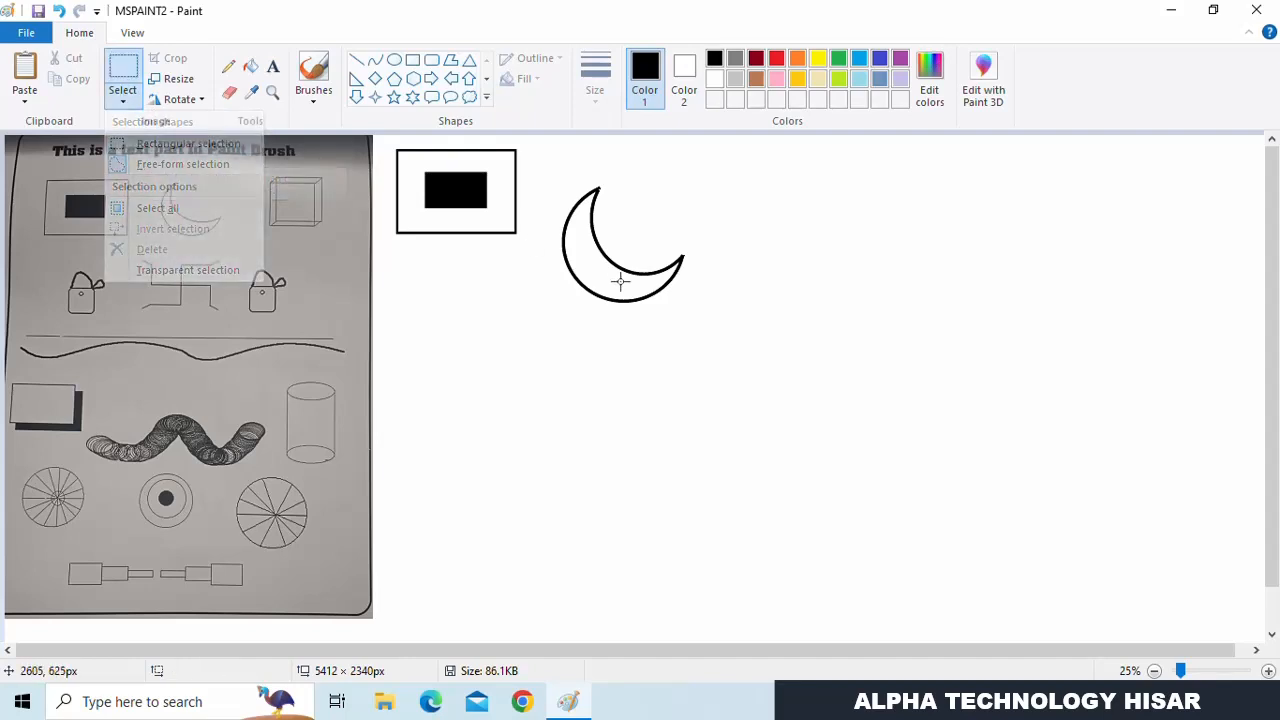
{"action": "left_click_drag", "start_coordinate": [549, 174], "coordinate": [699, 352]}
{"action": "left_click_drag", "start_coordinate": [649, 301], "coordinate": [625, 250]}
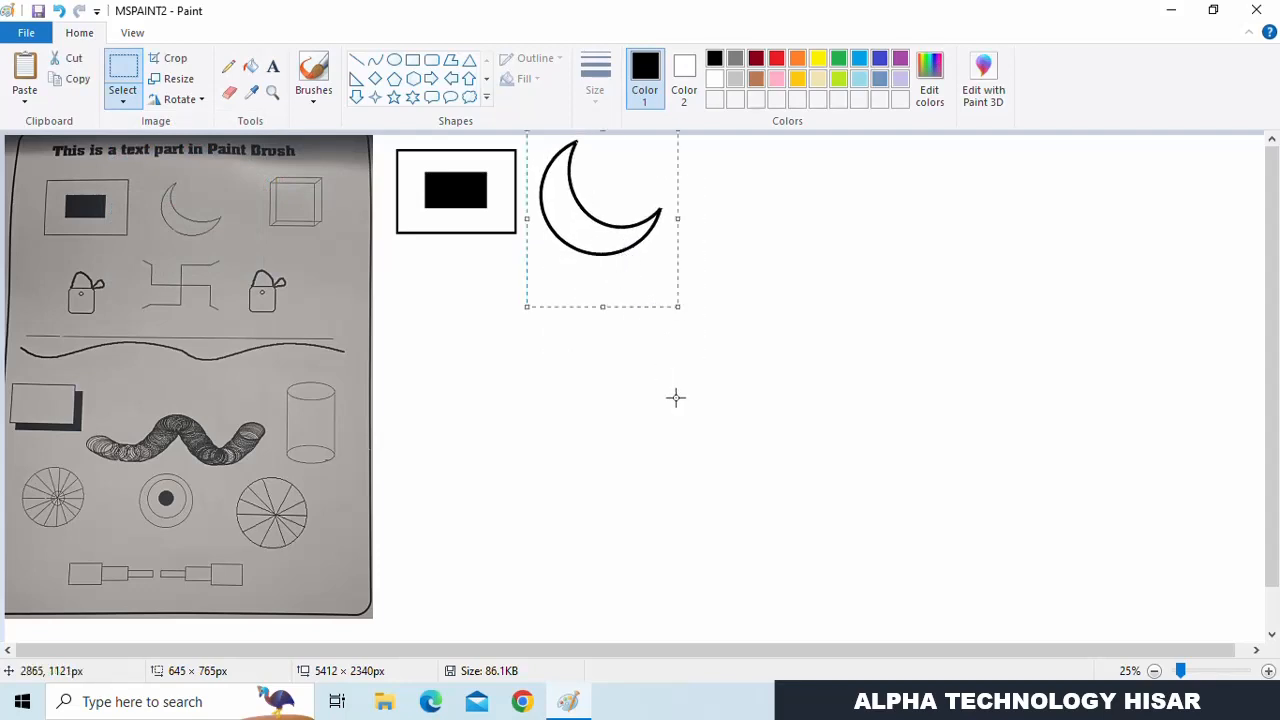
{"action": "left_click", "coordinate": [469, 314]}
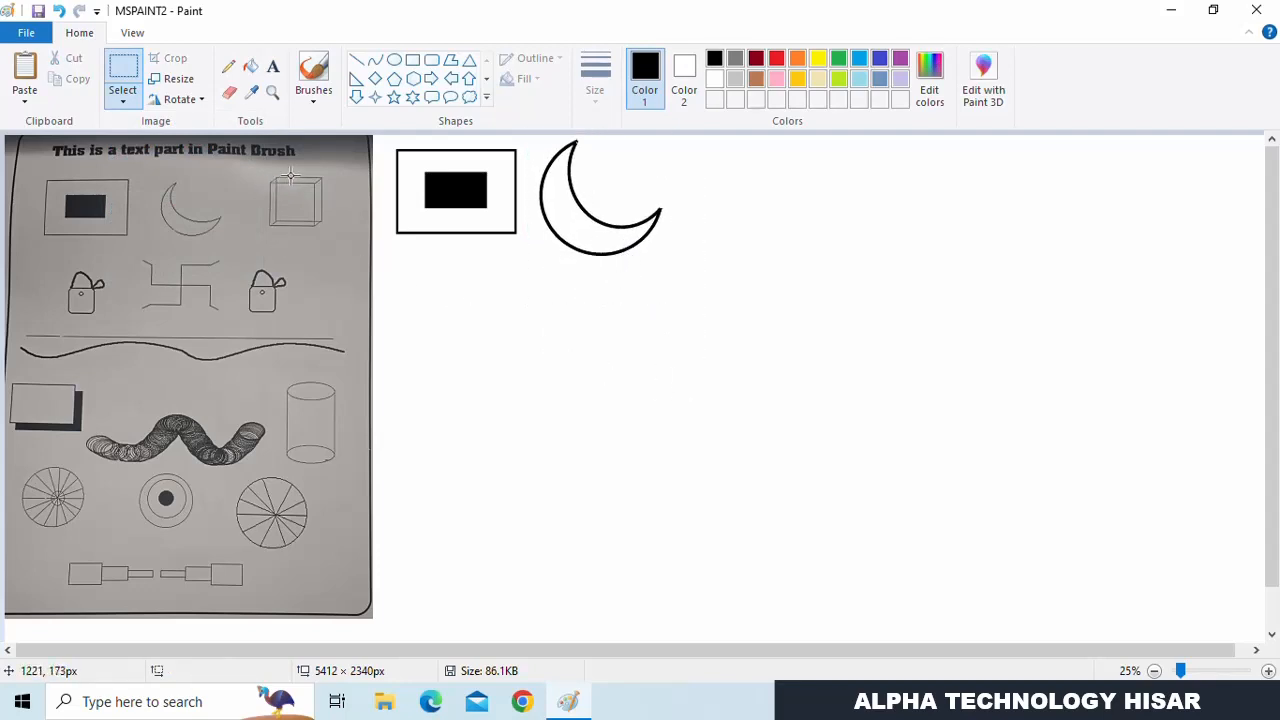
- Draw a near-square about 505 × 521 px right of the crescent and place a transparent copy of it slightly down and left
{"action": "left_click", "coordinate": [413, 60]}
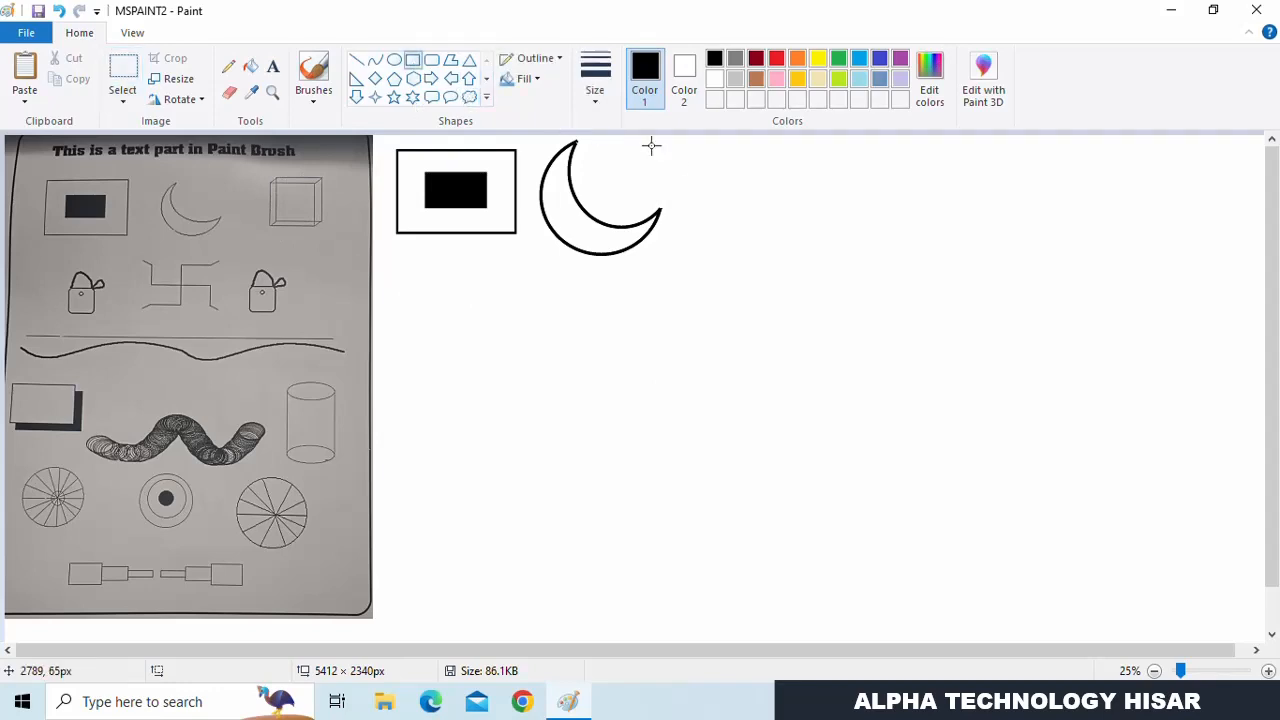
{"action": "left_click_drag", "start_coordinate": [728, 164], "coordinate": [847, 285]}
{"action": "left_click", "coordinate": [124, 80]}
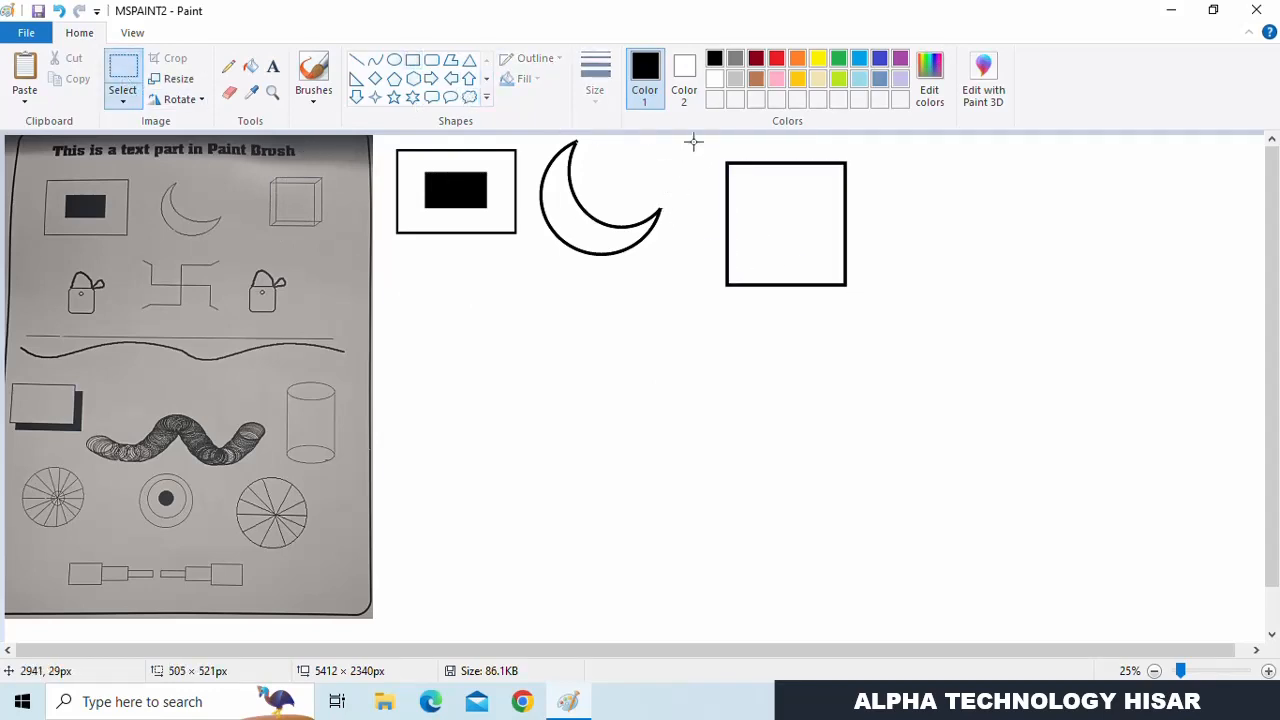
{"action": "mouse_move", "coordinate": [694, 142]}
{"action": "left_mouse_down"}
{"action": "mouse_move", "coordinate": [794, 249]}
{"action": "mouse_move", "coordinate": [887, 313]}
{"action": "left_mouse_up"}
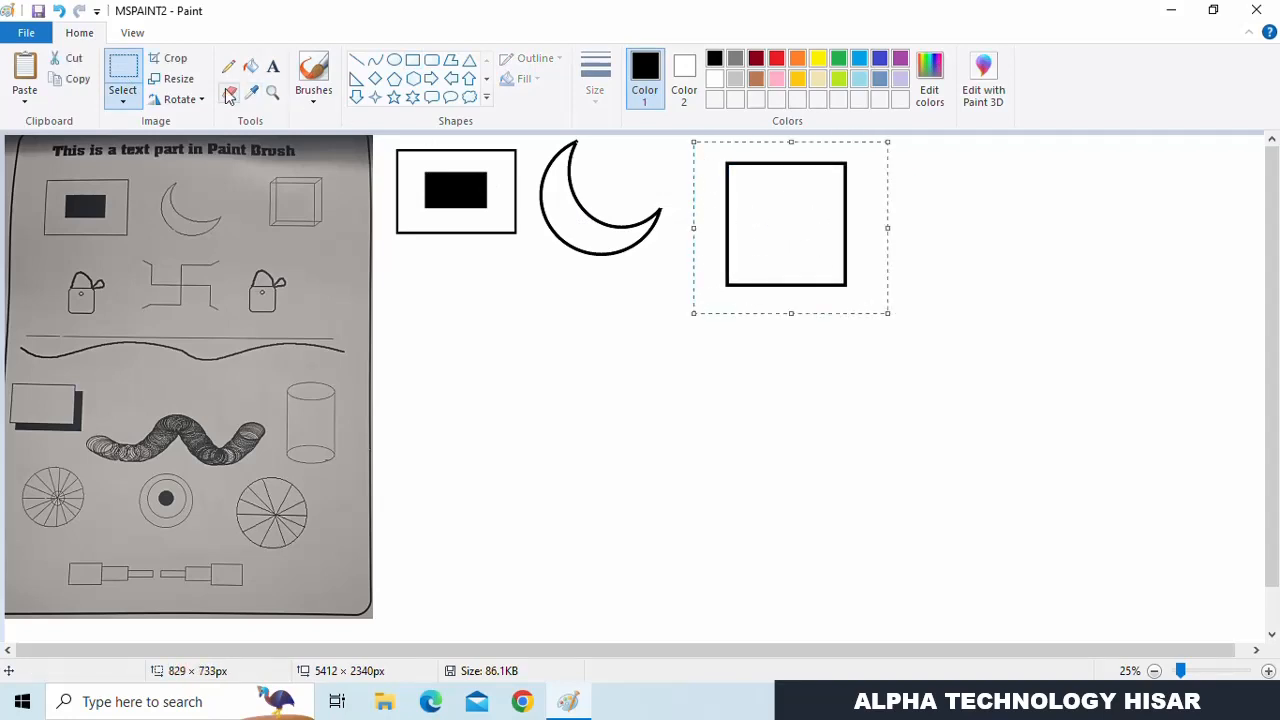
{"action": "left_click", "coordinate": [123, 95]}
{"action": "left_click", "coordinate": [153, 272]}
{"action": "mouse_move", "coordinate": [782, 207]}
{"action": "left_mouse_down"}
{"action": "mouse_move", "coordinate": [795, 221]}
{"action": "mouse_move", "coordinate": [758, 223]}
{"action": "mouse_move", "coordinate": [768, 219]}
{"action": "left_mouse_up"}
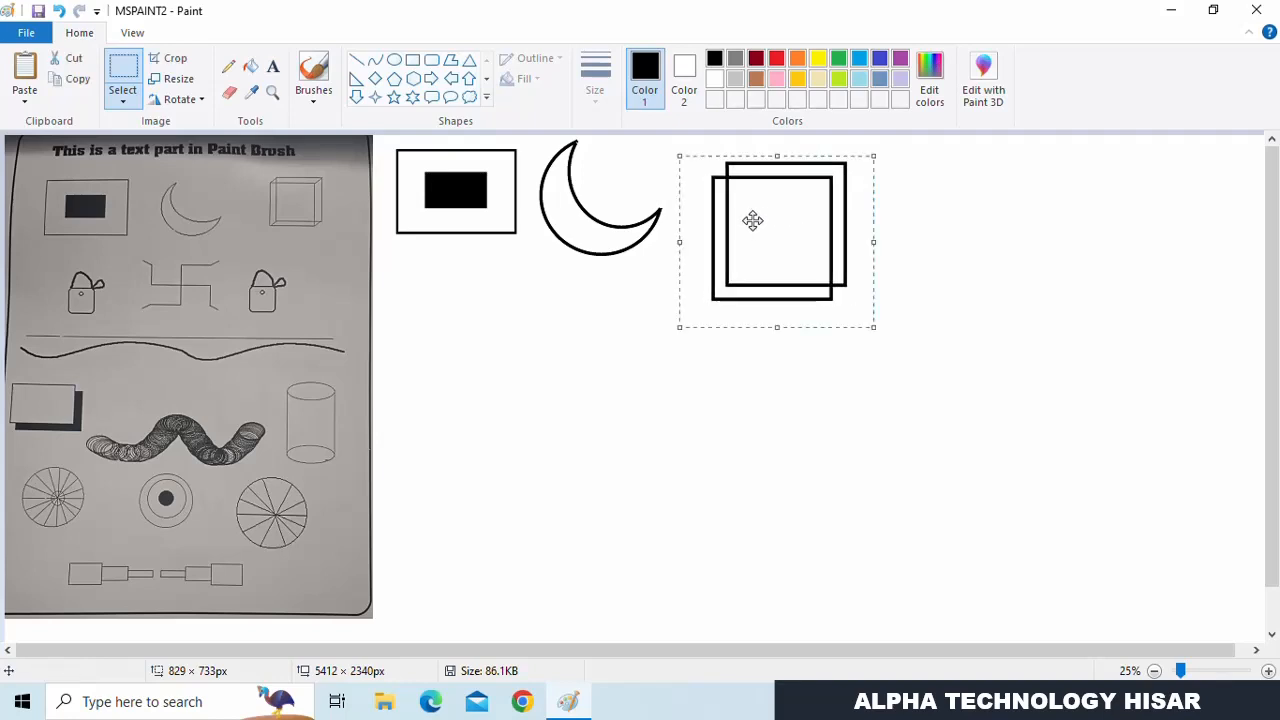
- Connect the four matching corners of the two offset squares with short straight lines to form a cube
{"action": "left_click", "coordinate": [357, 61]}
{"action": "left_click_drag", "start_coordinate": [727, 162], "coordinate": [713, 177]}
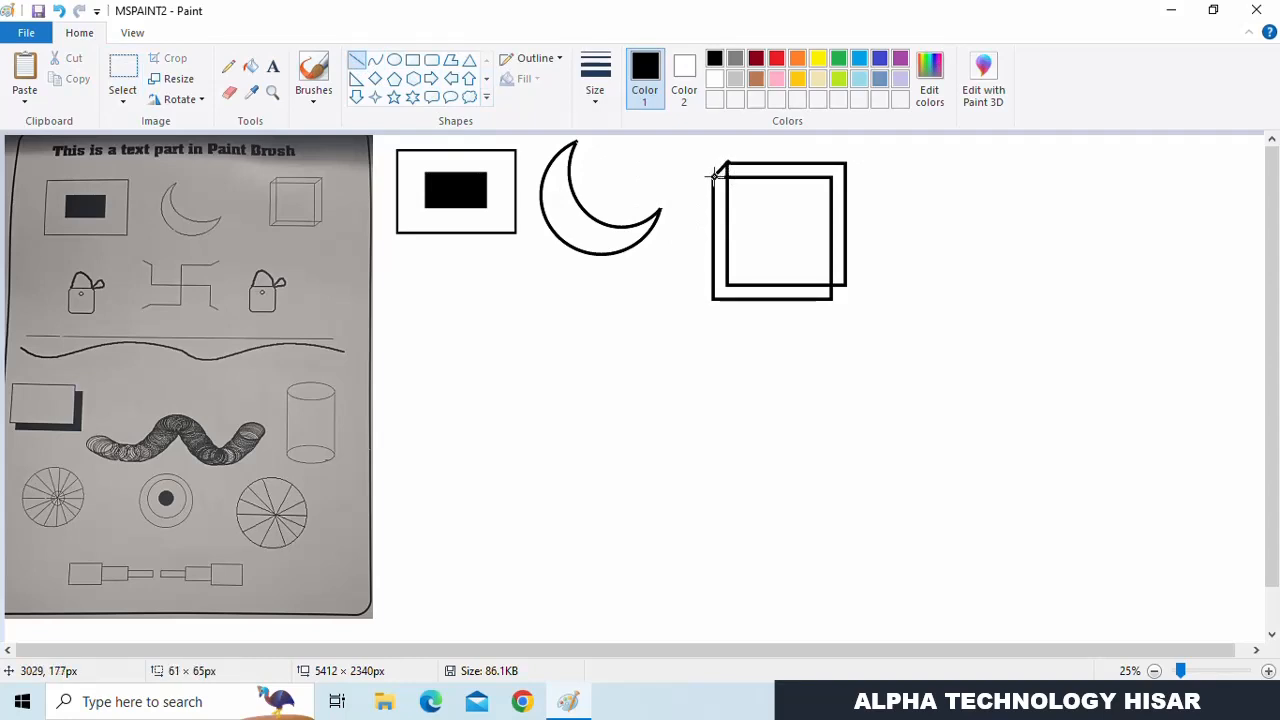
{"action": "left_click_drag", "start_coordinate": [846, 161], "coordinate": [832, 177]}
{"action": "left_click_drag", "start_coordinate": [846, 286], "coordinate": [831, 300]}
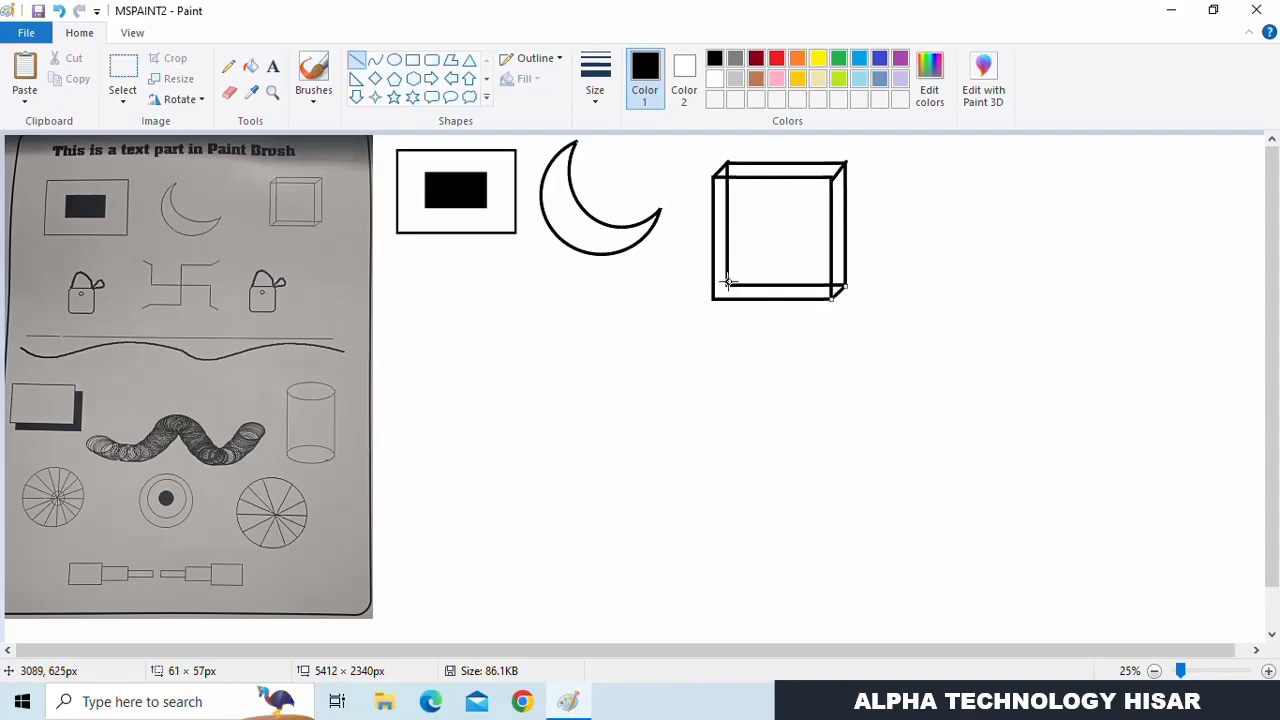
{"action": "left_click_drag", "start_coordinate": [727, 285], "coordinate": [714, 297]}
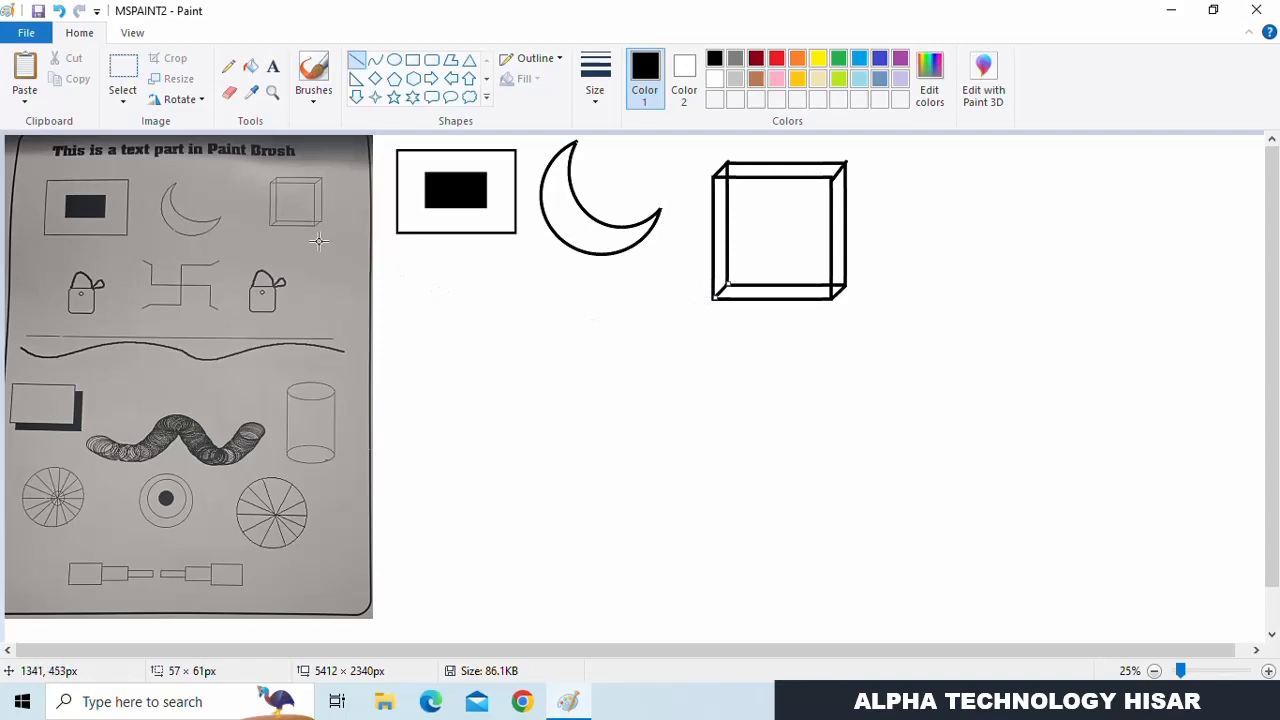
- Scale the cube to 70 percent and move it slightly up and left, in line with the crescent
{"action": "left_click", "coordinate": [123, 72]}
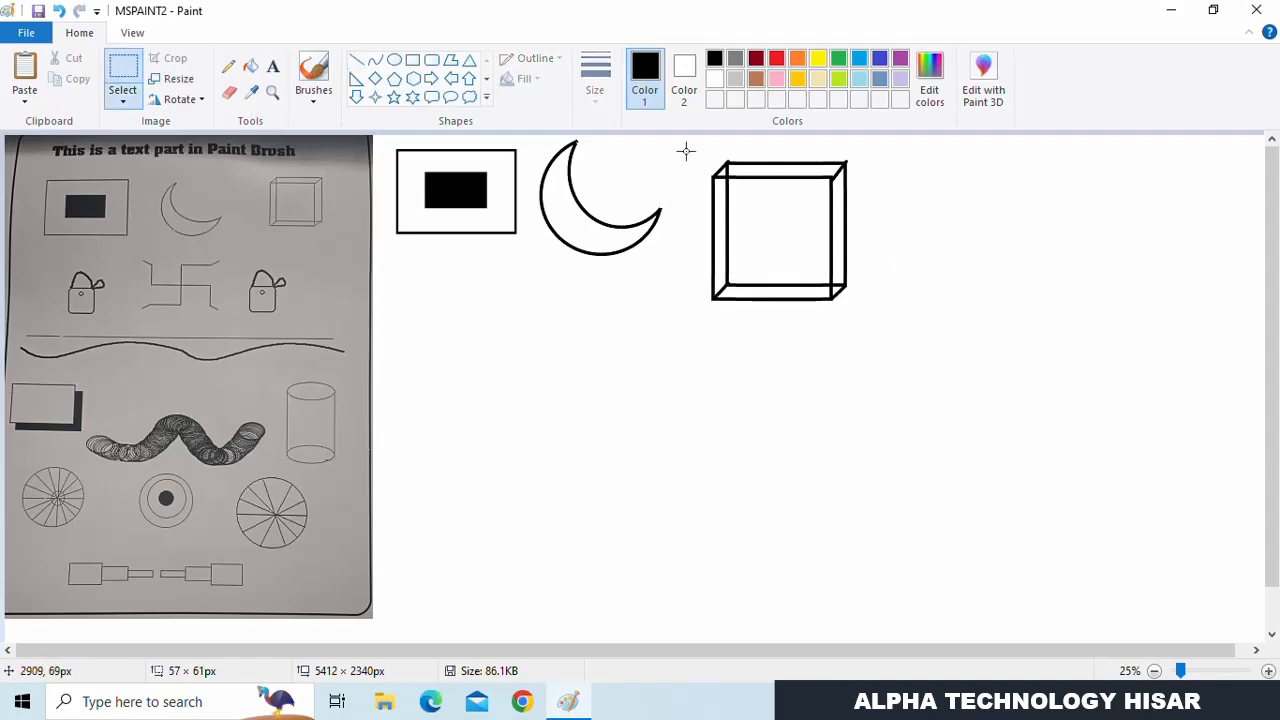
{"action": "left_click_drag", "start_coordinate": [686, 151], "coordinate": [866, 346]}
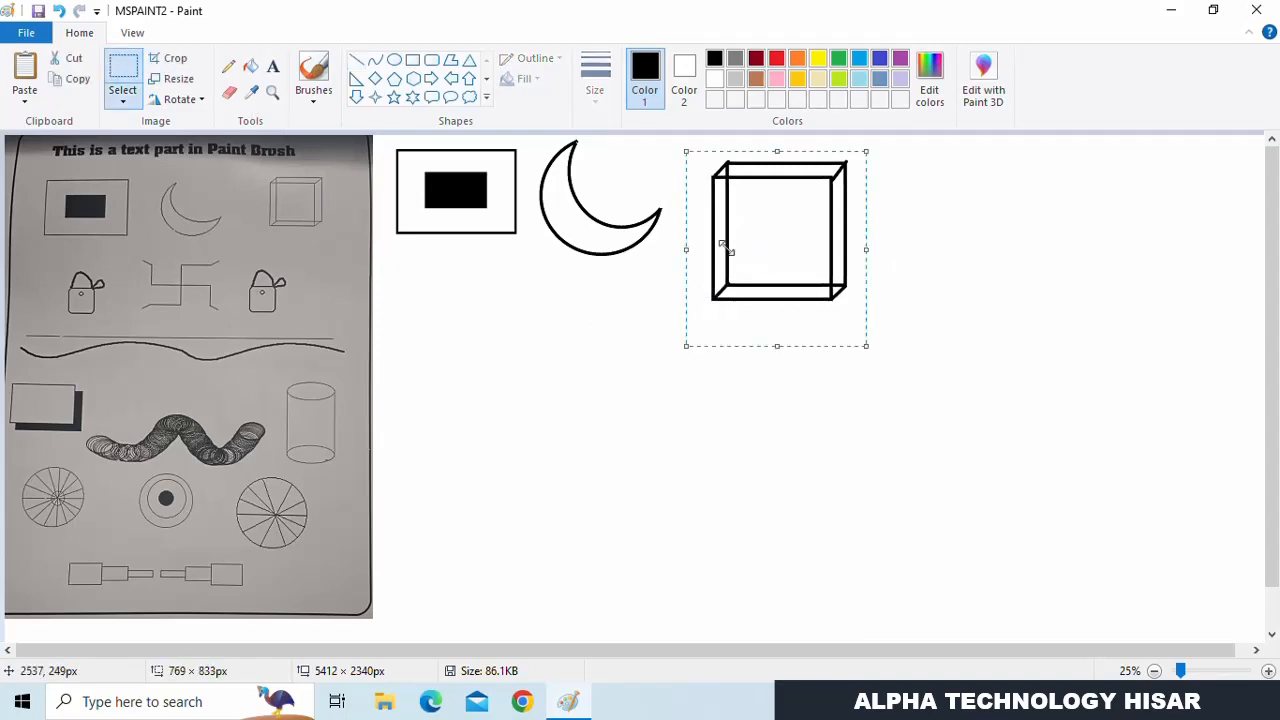
{"action": "left_click", "coordinate": [178, 79]}
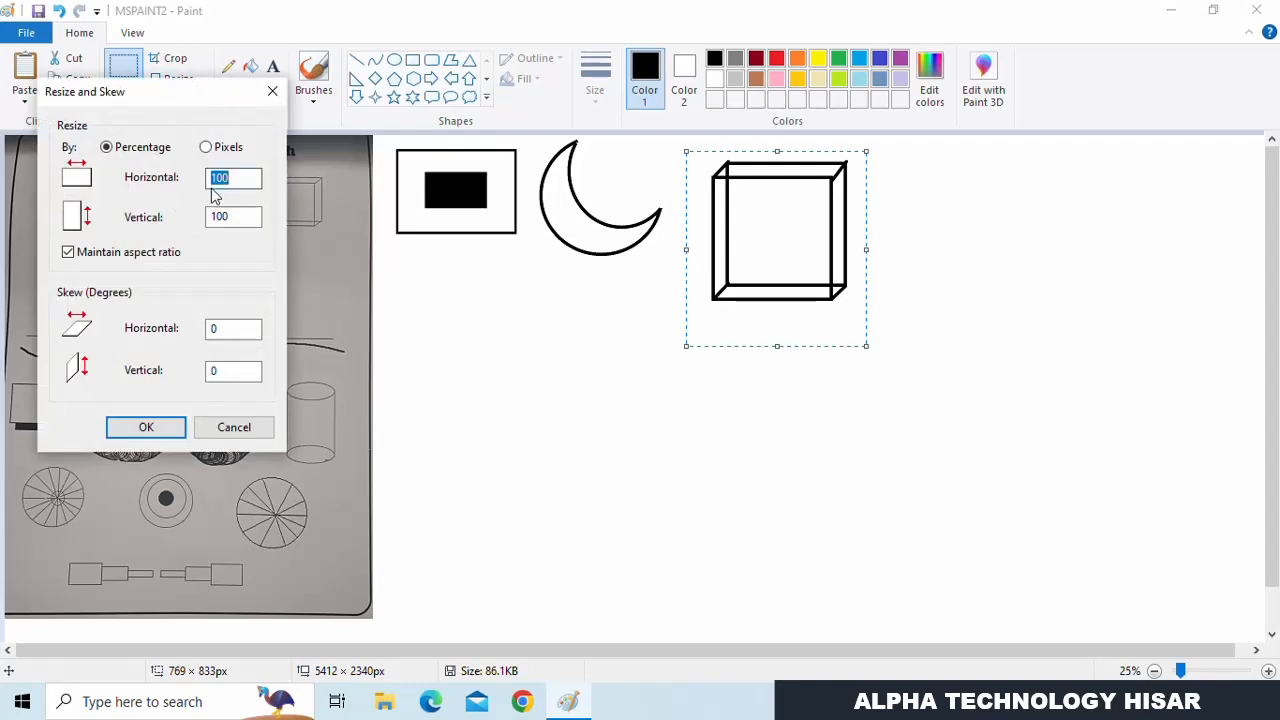
{"action": "type", "text": "70"}
{"action": "key", "text": "Return"}
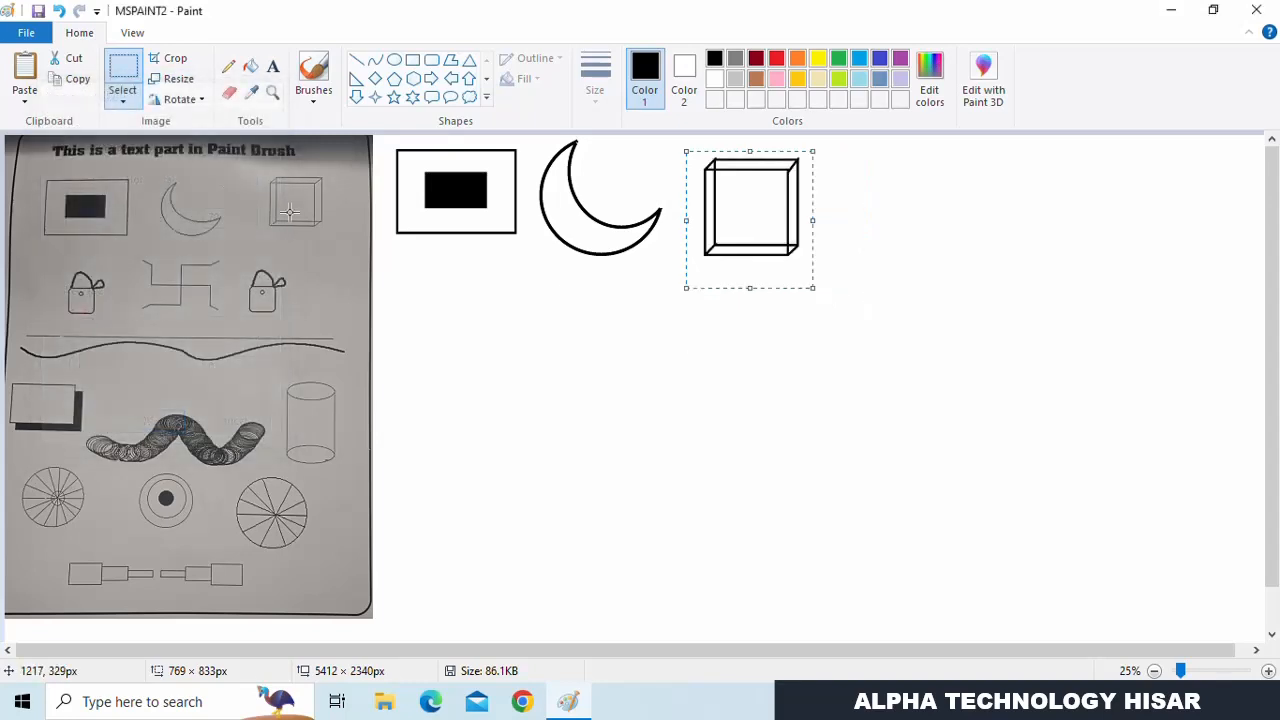
{"action": "left_click_drag", "start_coordinate": [784, 240], "coordinate": [773, 230]}
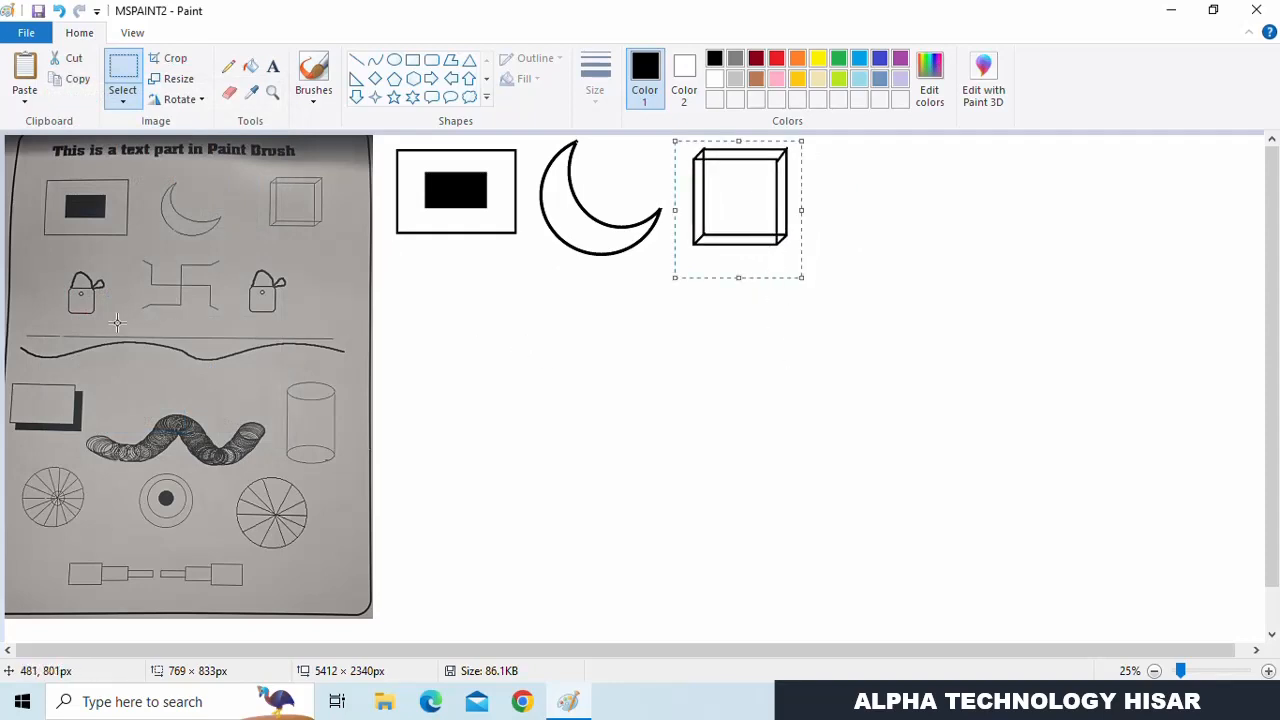
- Draw a rounded rectangle about 333 × 357 px right of the cube as the body of the lock figure
{"action": "left_click", "coordinate": [433, 62]}
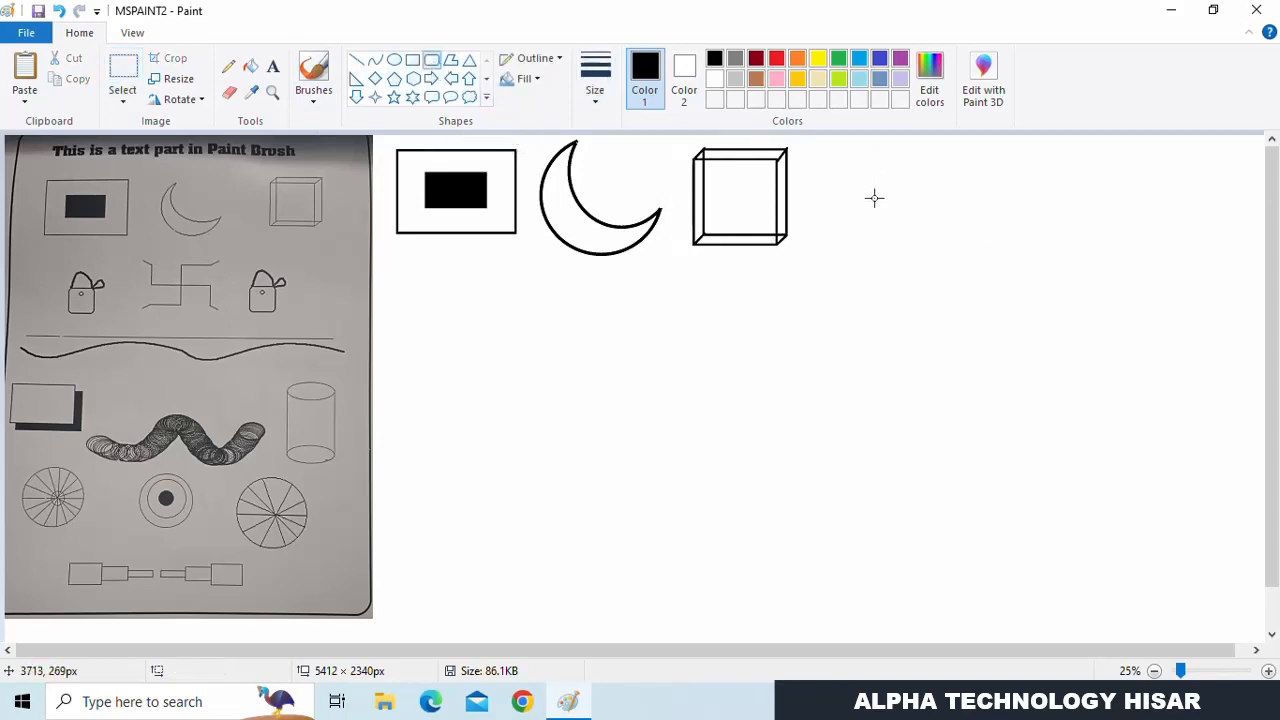
{"action": "left_click_drag", "start_coordinate": [874, 198], "coordinate": [954, 282]}
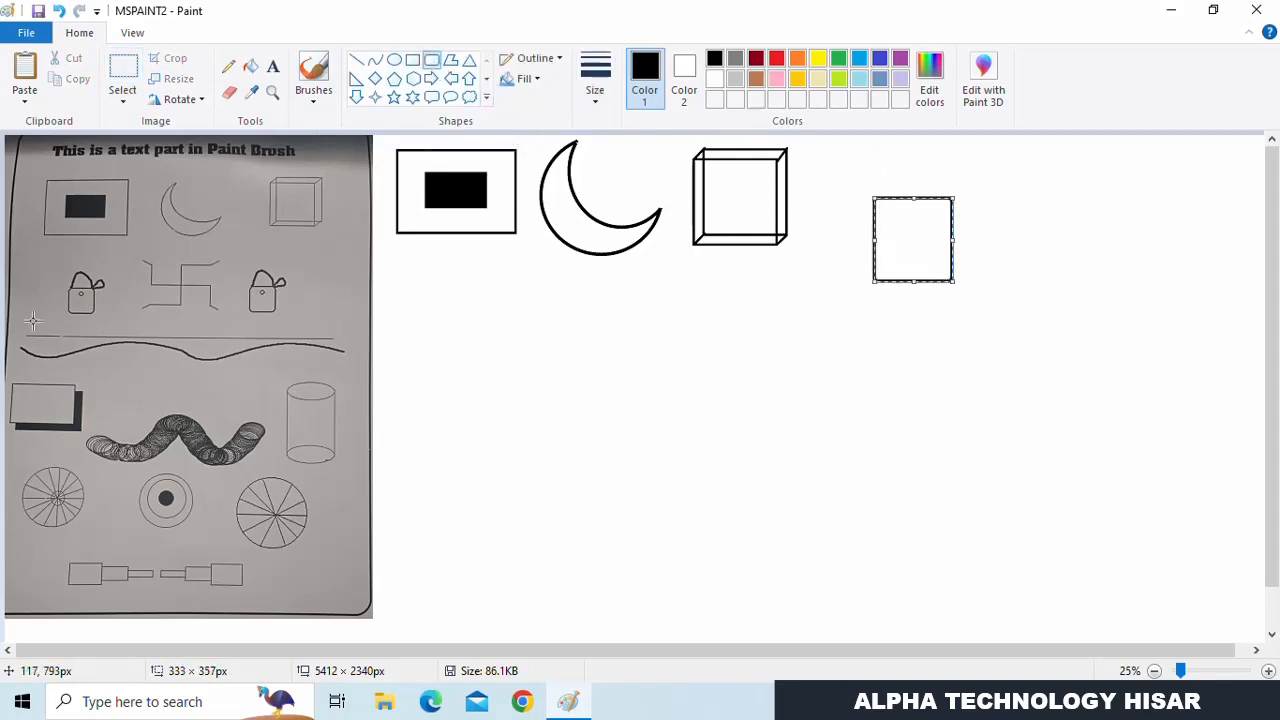
- Airbrush a curved shackle with a small end loop above the rounded rectangle and draw a small ellipse as the keyhole
{"action": "left_click", "coordinate": [314, 100]}
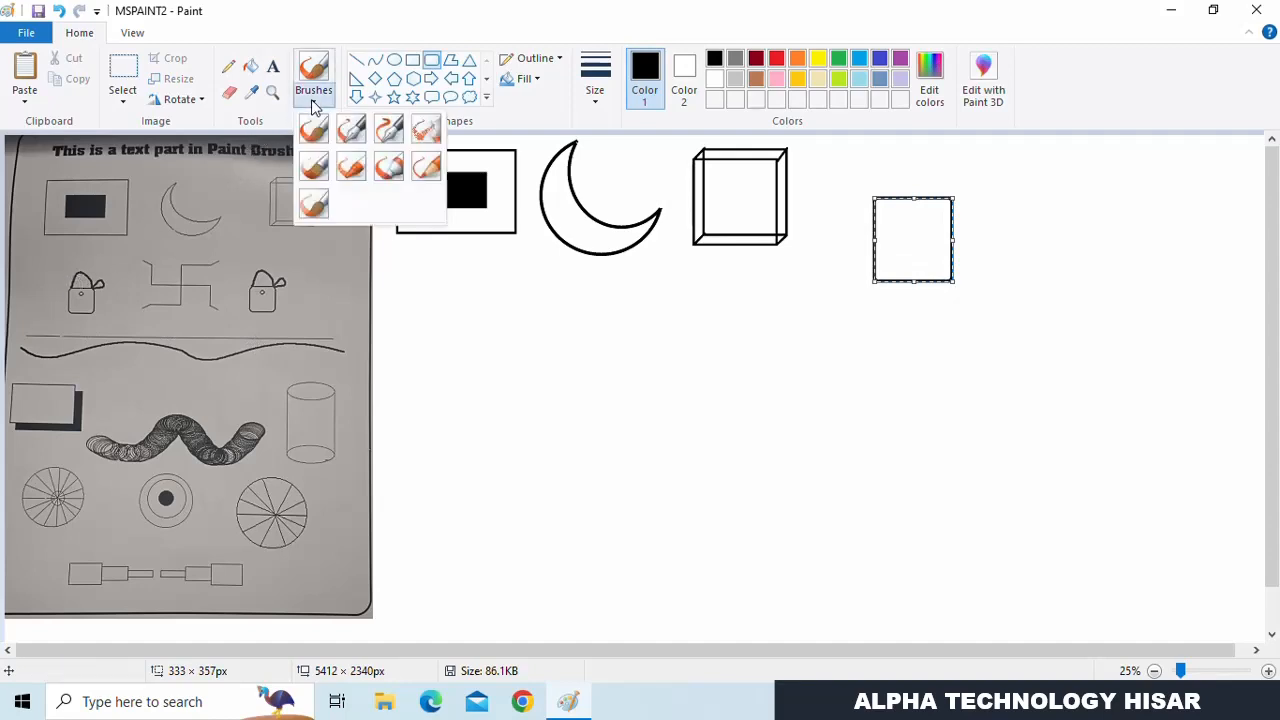
{"action": "left_click", "coordinate": [426, 138]}
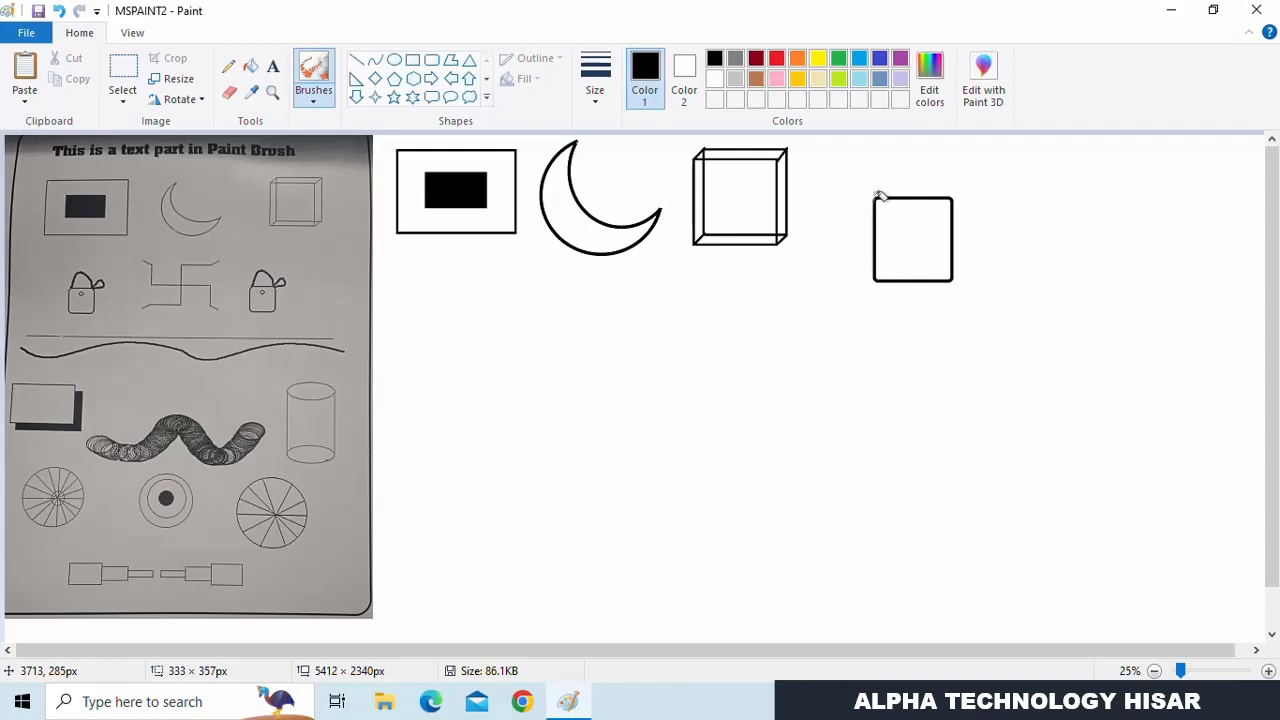
{"action": "mouse_move", "coordinate": [887, 159]}
{"action": "left_mouse_down"}
{"action": "mouse_move", "coordinate": [898, 147]}
{"action": "mouse_move", "coordinate": [932, 155]}
{"action": "mouse_move", "coordinate": [952, 182]}
{"action": "left_mouse_up"}
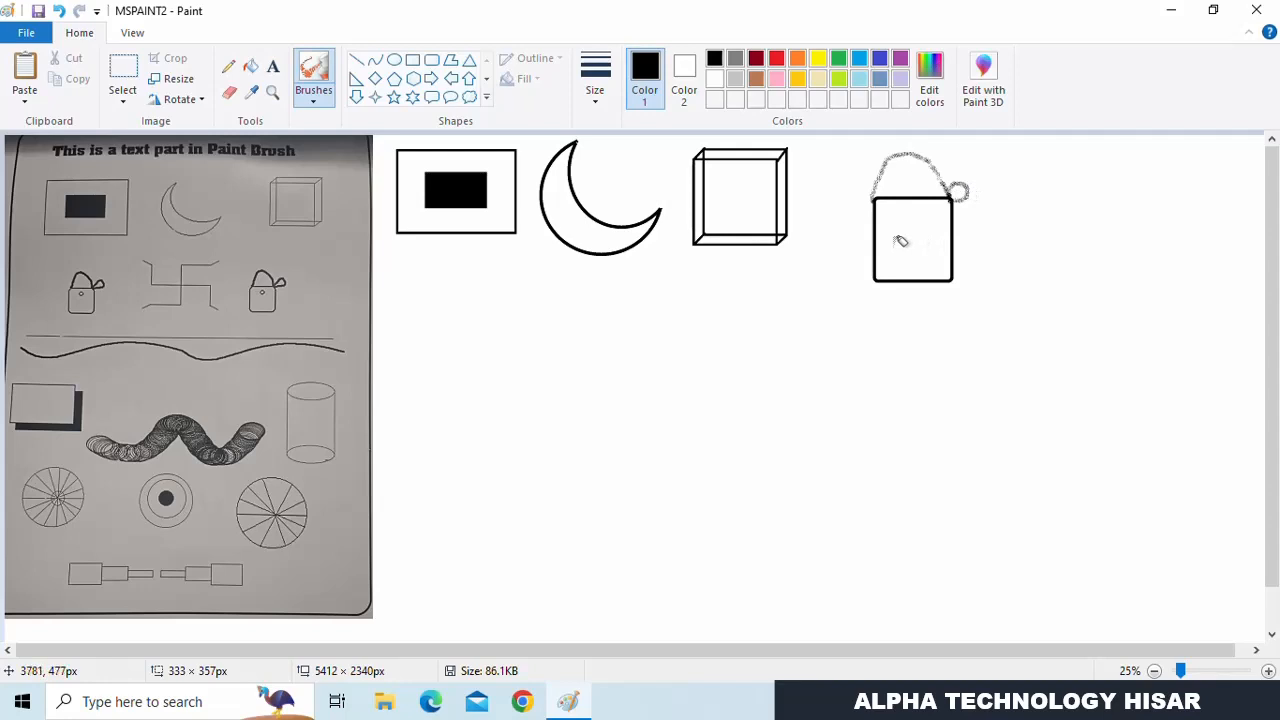
{"action": "left_click", "coordinate": [394, 60]}
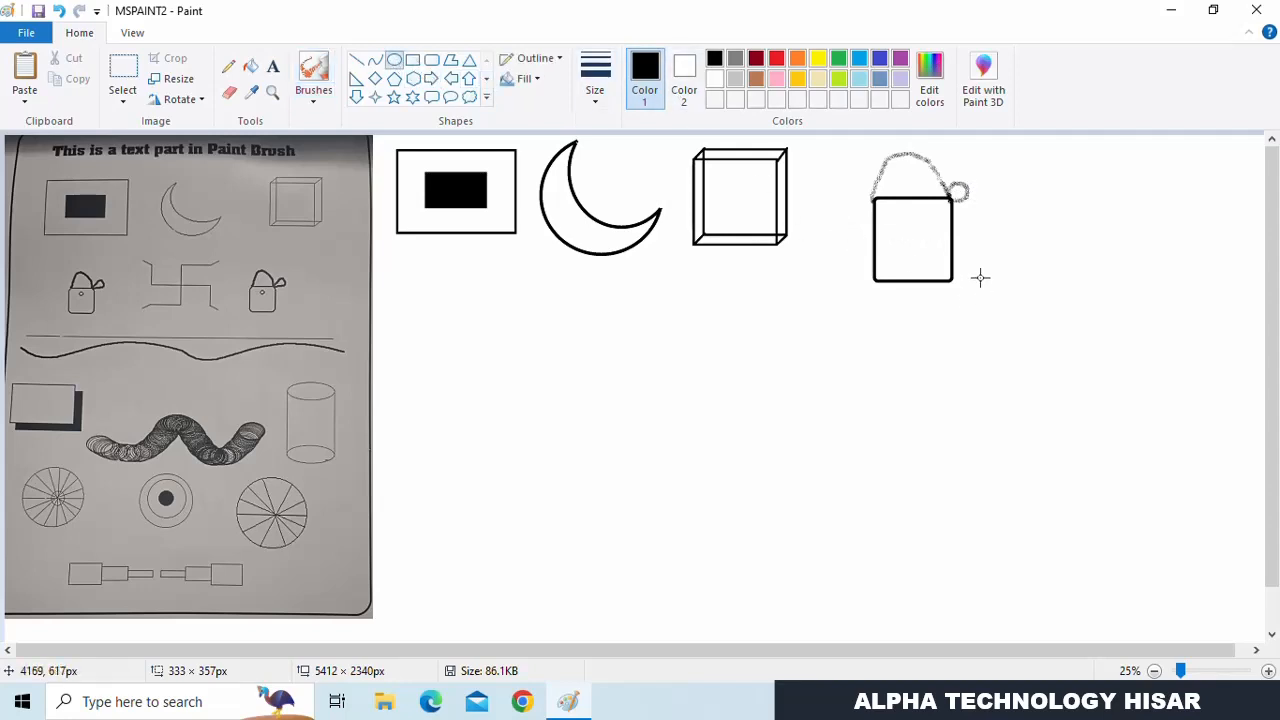
{"action": "left_click_drag", "start_coordinate": [902, 207], "coordinate": [910, 213]}
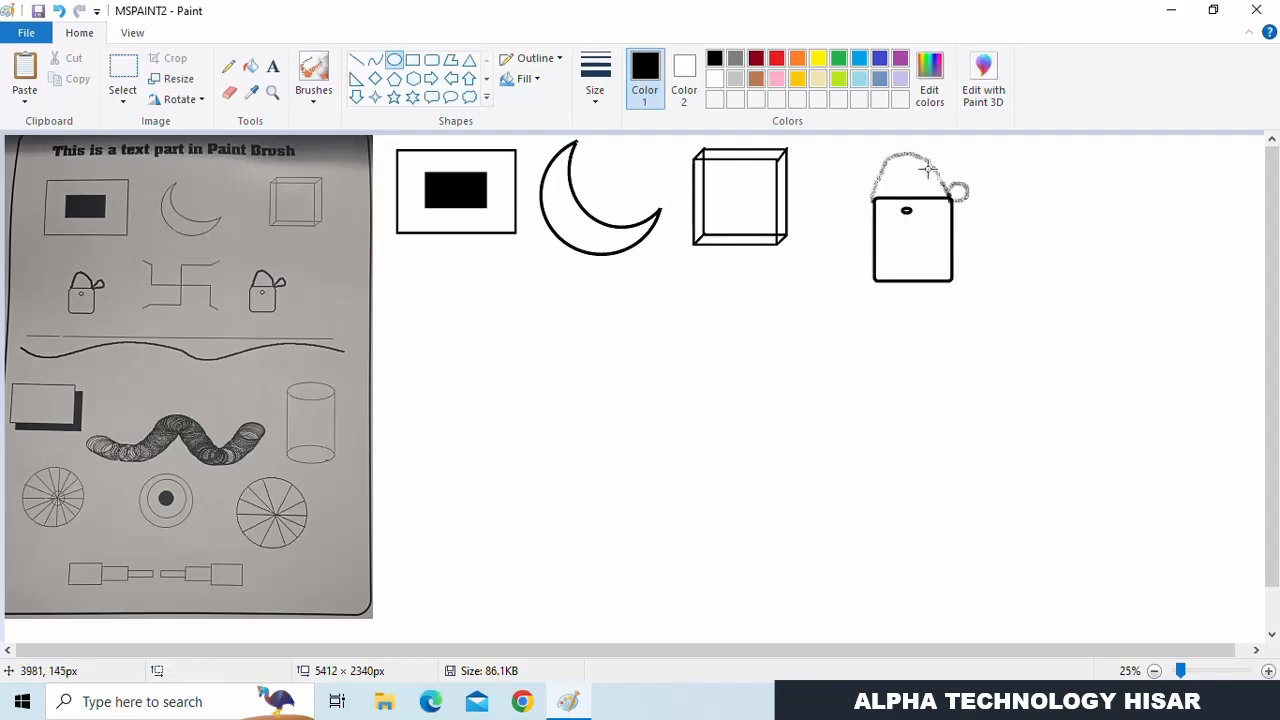
- Select the whole lock and place a copy of it farther along the same row, leaving a gap between the two
{"action": "left_click", "coordinate": [123, 68]}
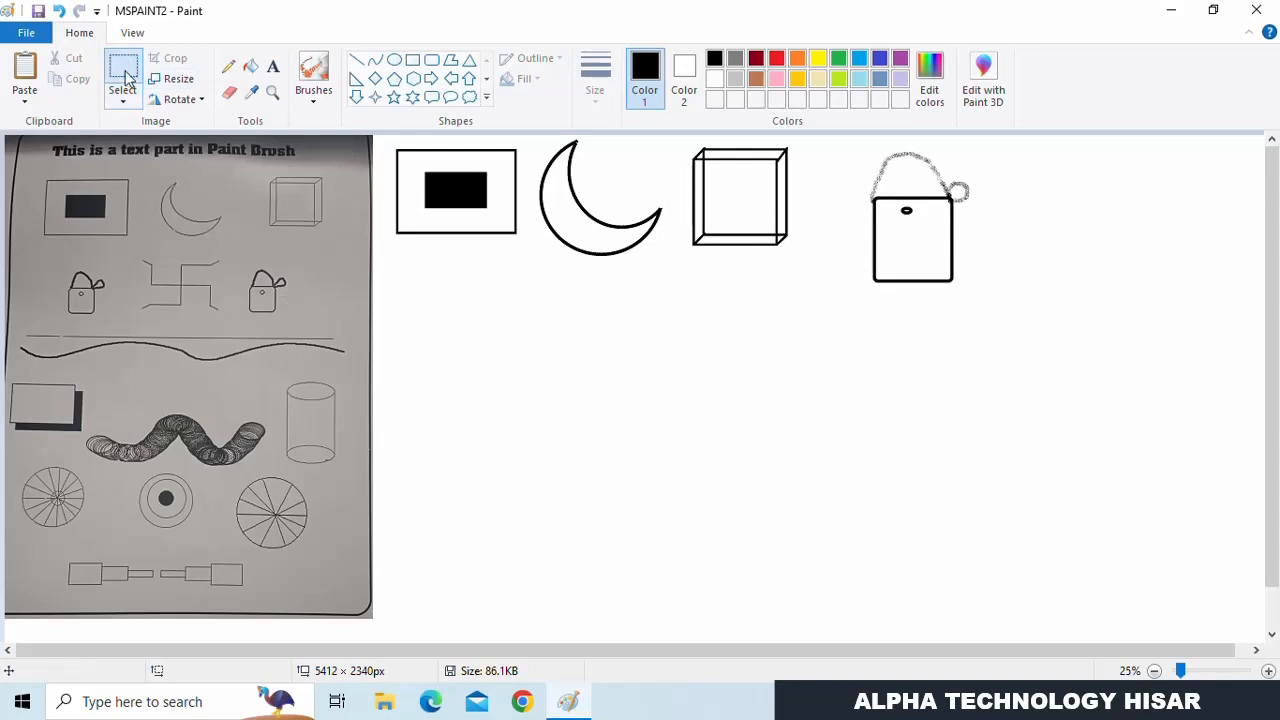
{"action": "left_click_drag", "start_coordinate": [853, 150], "coordinate": [980, 318]}
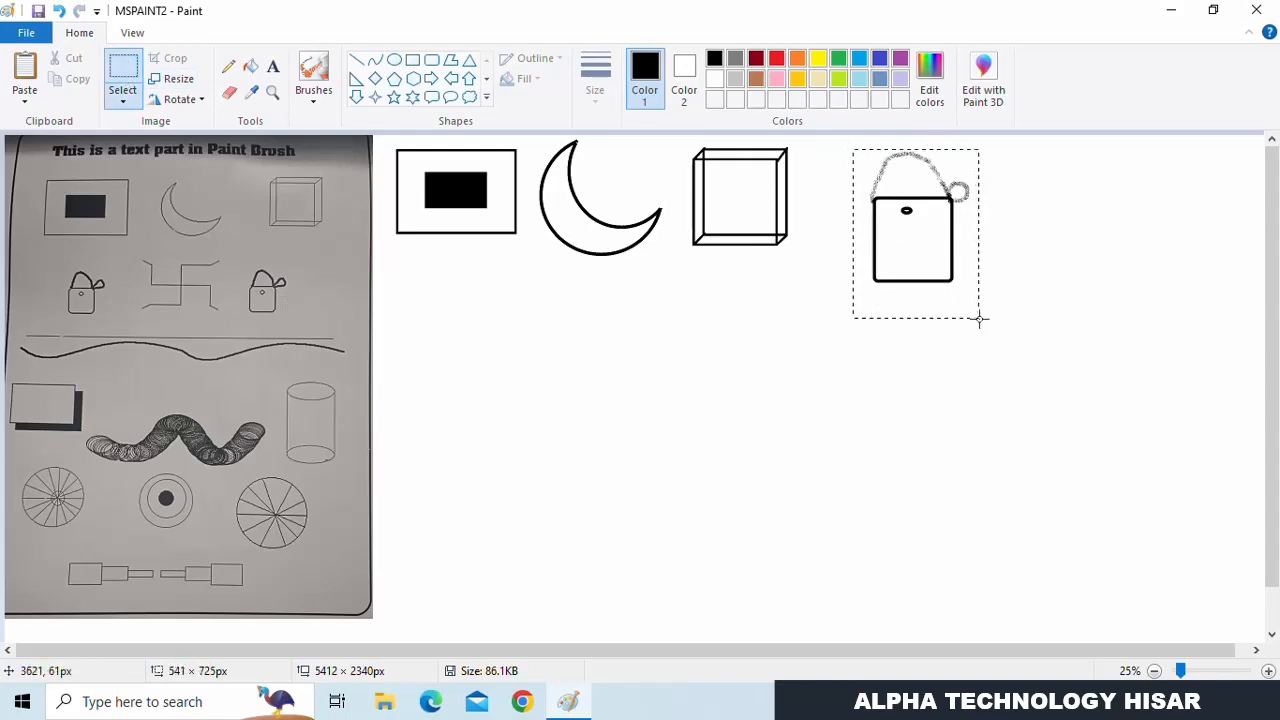
{"action": "left_click_drag", "start_coordinate": [931, 246], "coordinate": [1194, 245]}
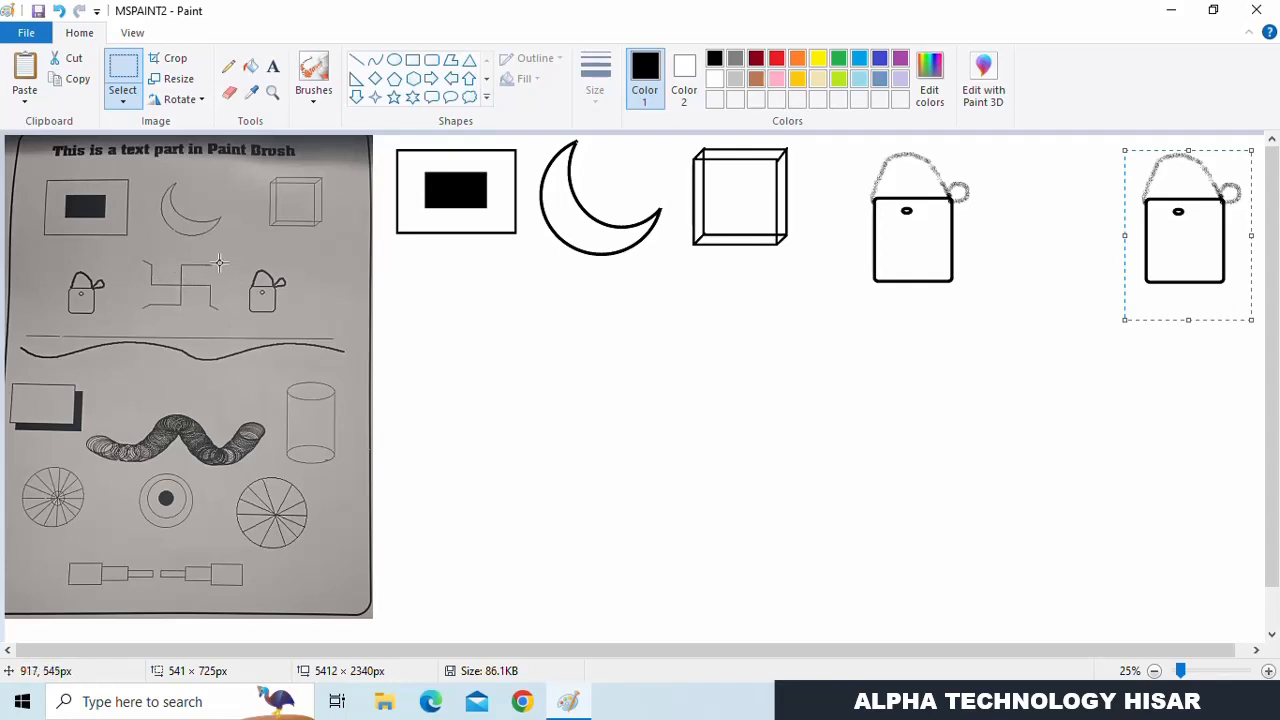
- Draw a vertical line about 785 px long and a horizontal line about 921 px long crossing it, below the nested rectangles
{"action": "left_click", "coordinate": [360, 64]}
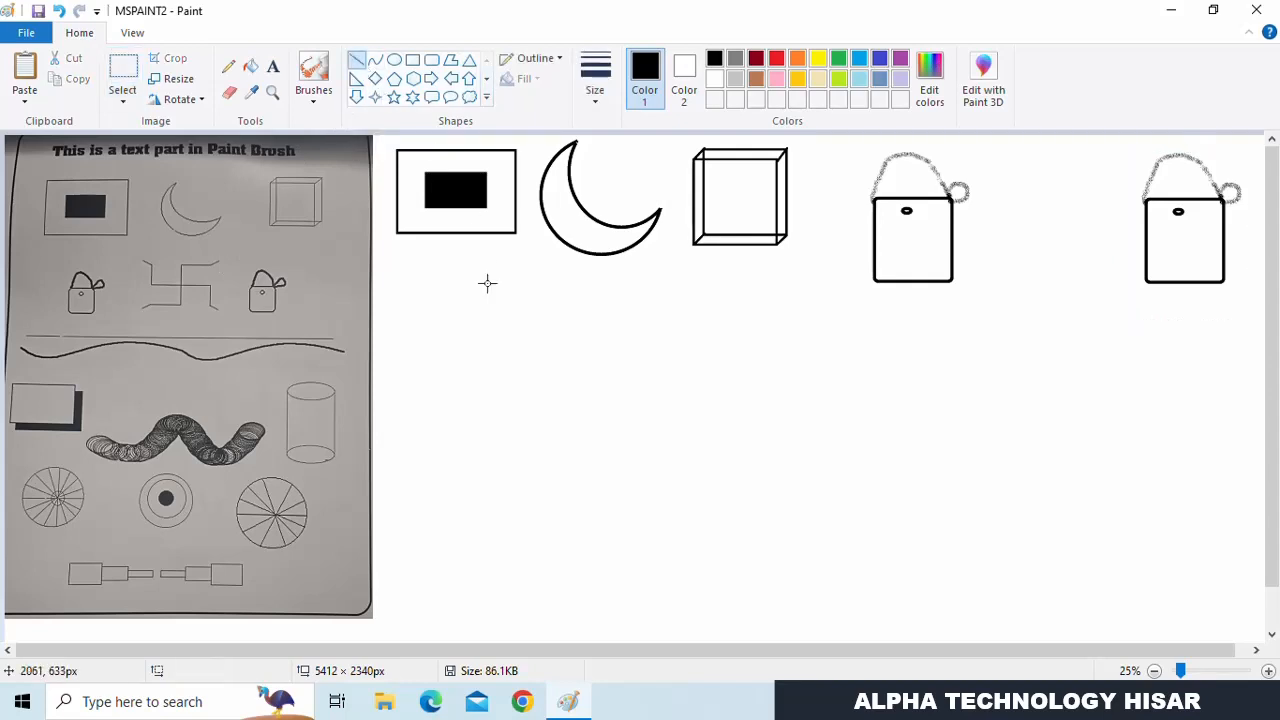
{"action": "left_click_drag", "start_coordinate": [492, 283], "coordinate": [493, 466]}
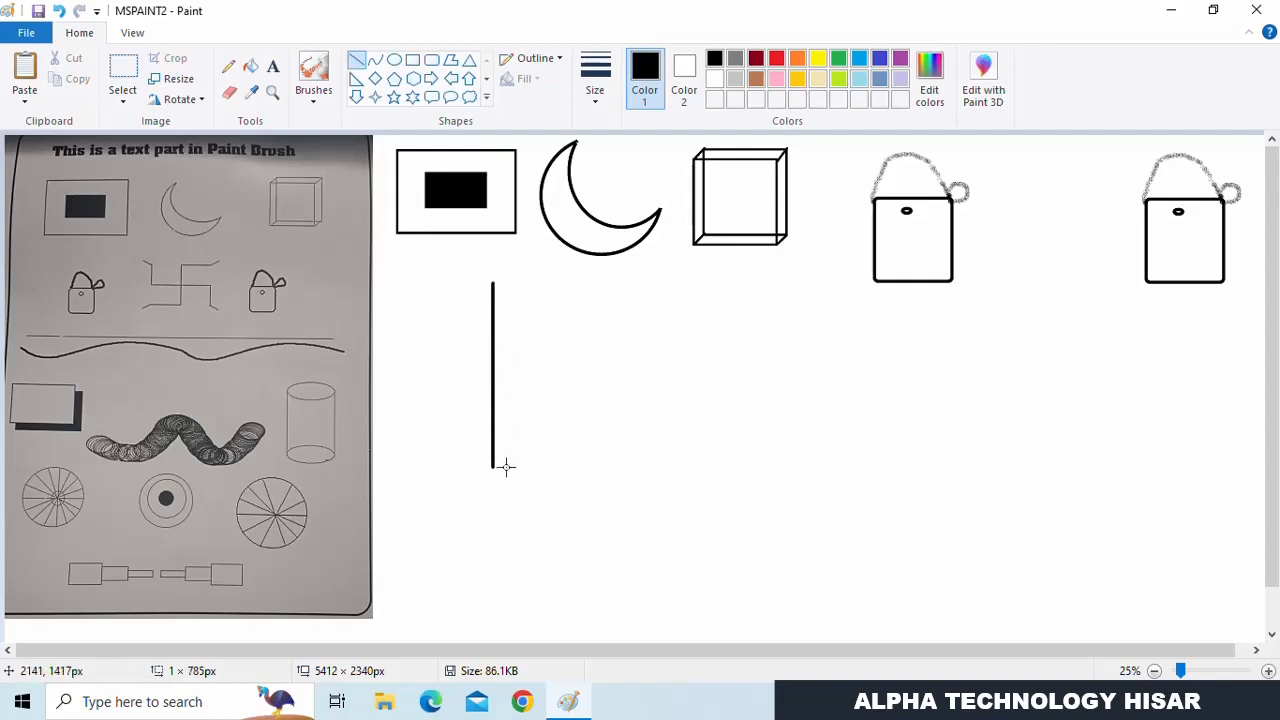
{"action": "left_click", "coordinate": [366, 68]}
{"action": "left_click_drag", "start_coordinate": [402, 363], "coordinate": [620, 363]}
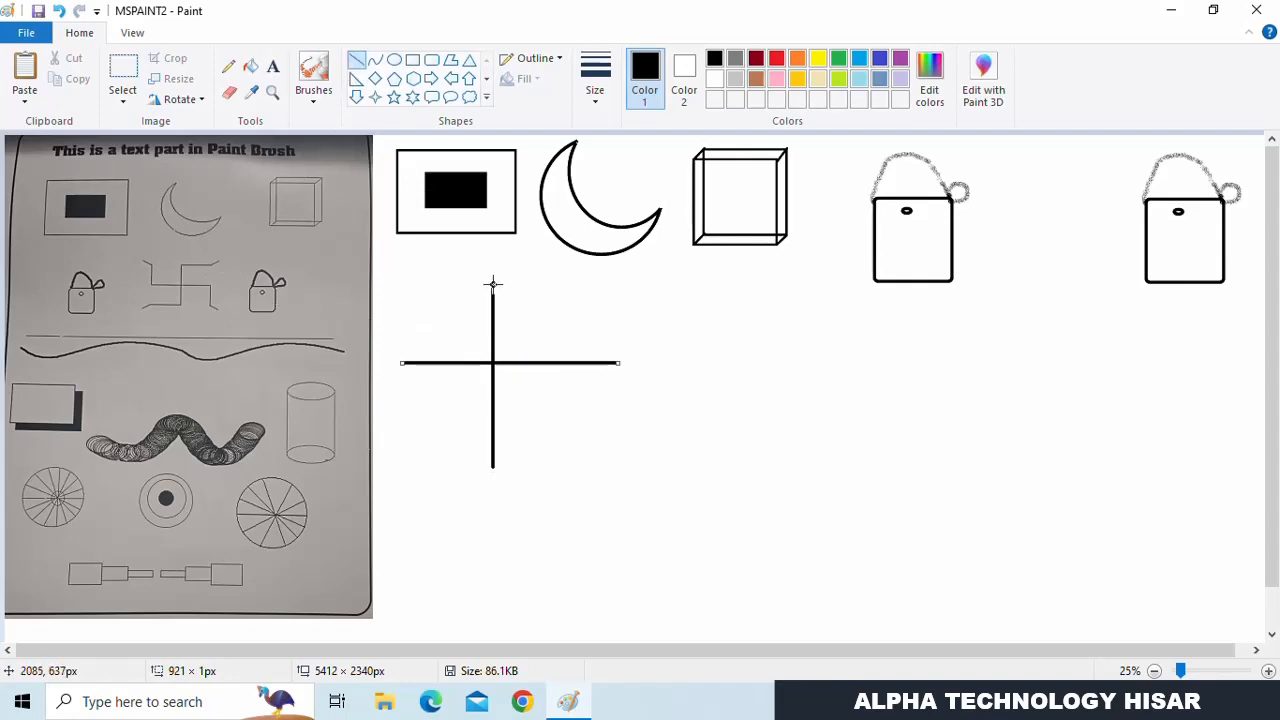
- Add a perpendicular straight arm to each of the four ends of the crossed lines, matching the reference figure
{"action": "left_click_drag", "start_coordinate": [492, 284], "coordinate": [603, 285]}
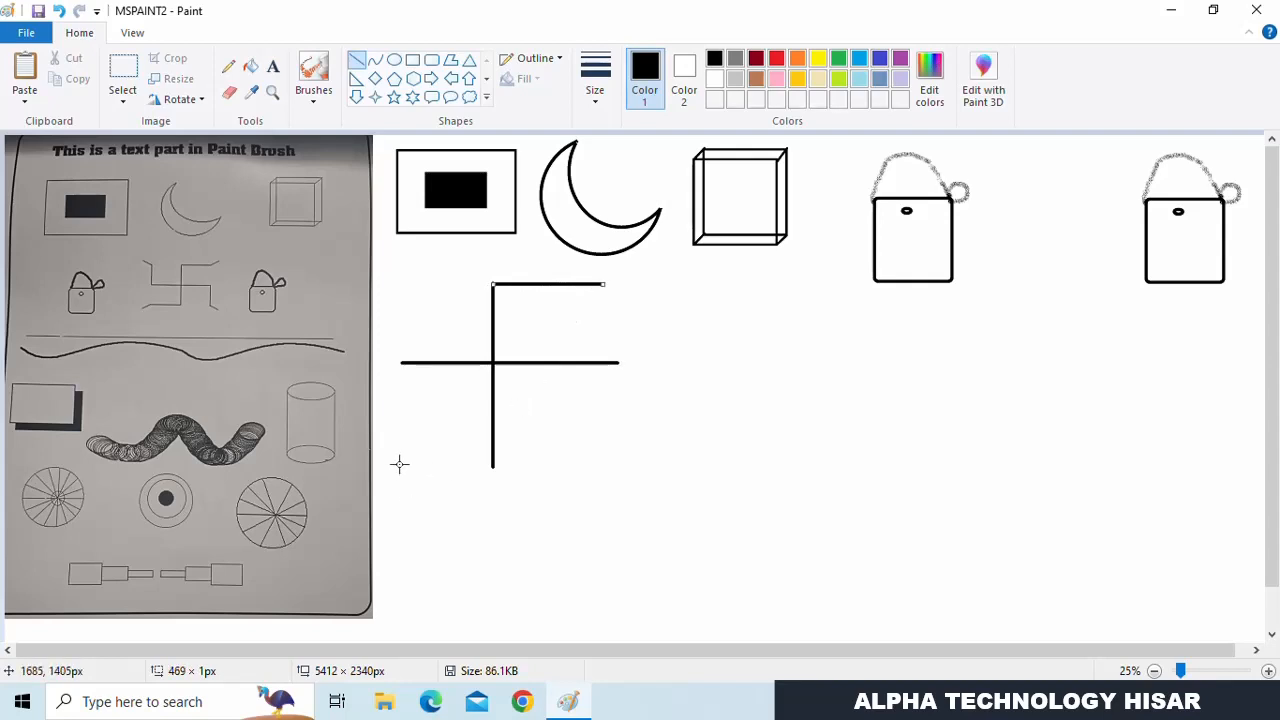
{"action": "left_click_drag", "start_coordinate": [399, 464], "coordinate": [494, 464]}
{"action": "left_click_drag", "start_coordinate": [404, 287], "coordinate": [404, 362]}
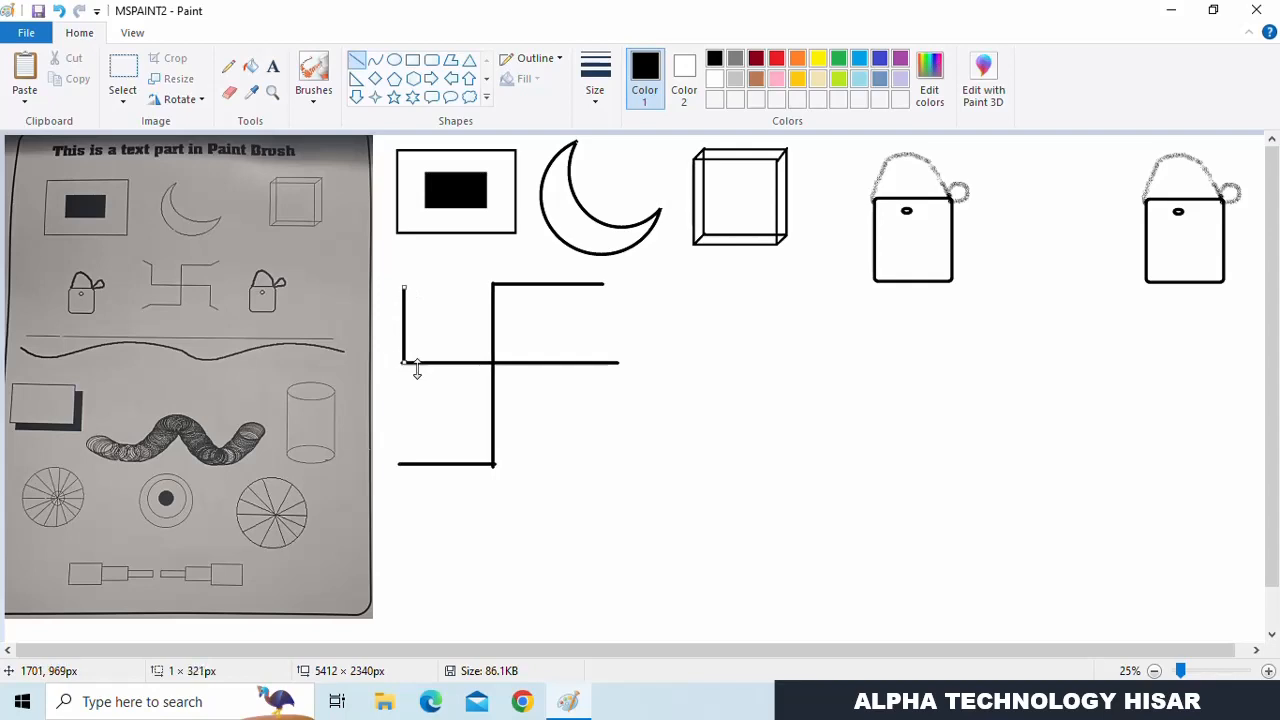
{"action": "mouse_move", "coordinate": [616, 363]}
{"action": "left_mouse_down"}
{"action": "mouse_move", "coordinate": [601, 468]}
{"action": "mouse_move", "coordinate": [599, 447]}
{"action": "left_mouse_up"}
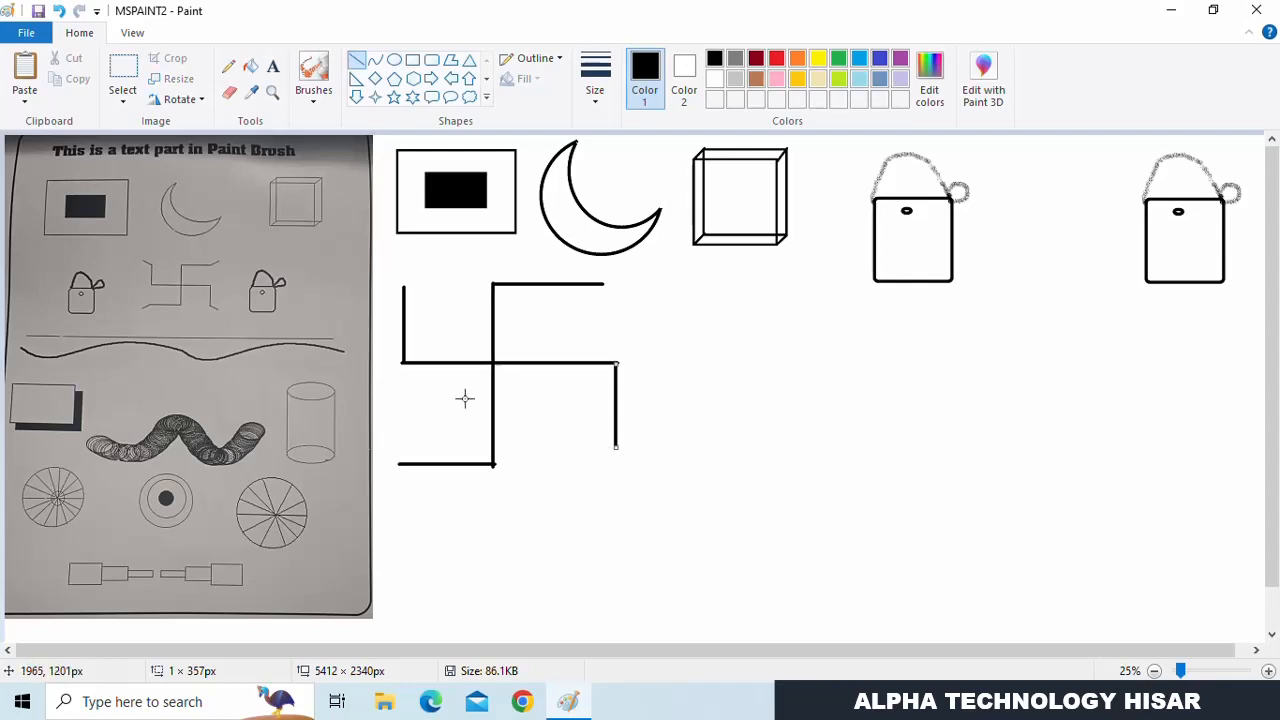
- Draw a short outward diagonal line at the free end of each of the four arms
{"action": "left_click", "coordinate": [375, 78]}
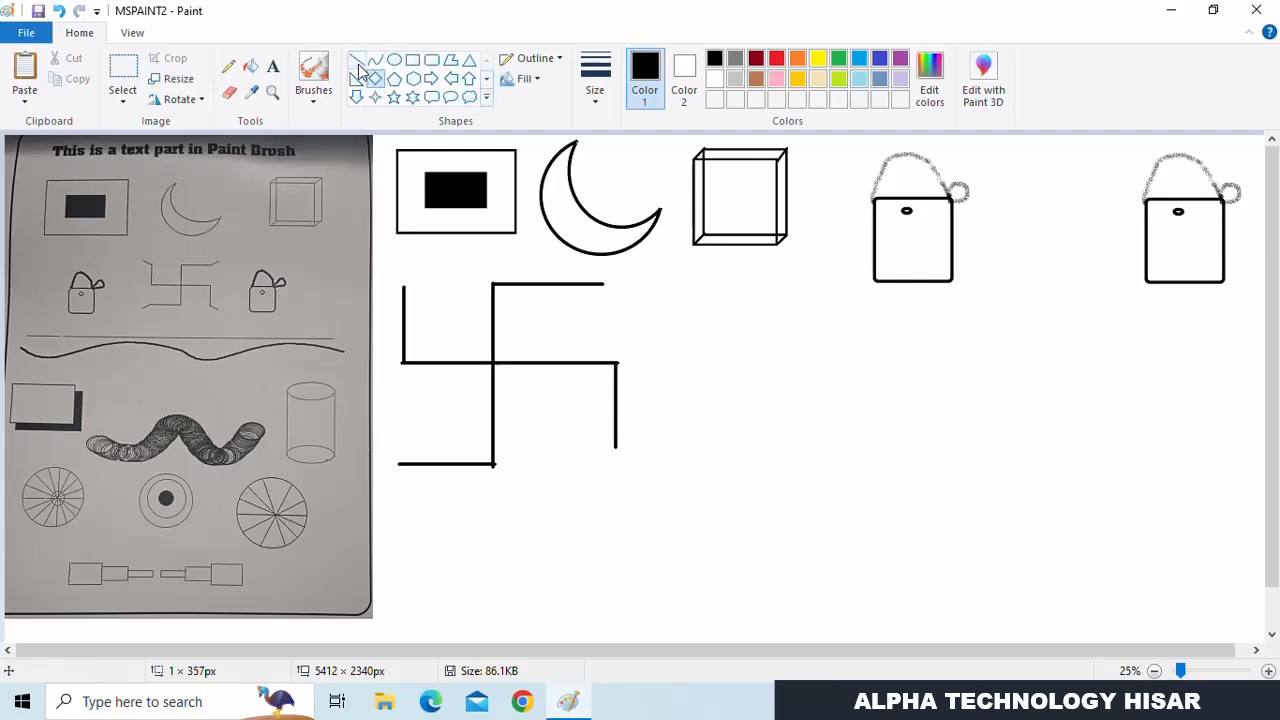
{"action": "left_click", "coordinate": [357, 62]}
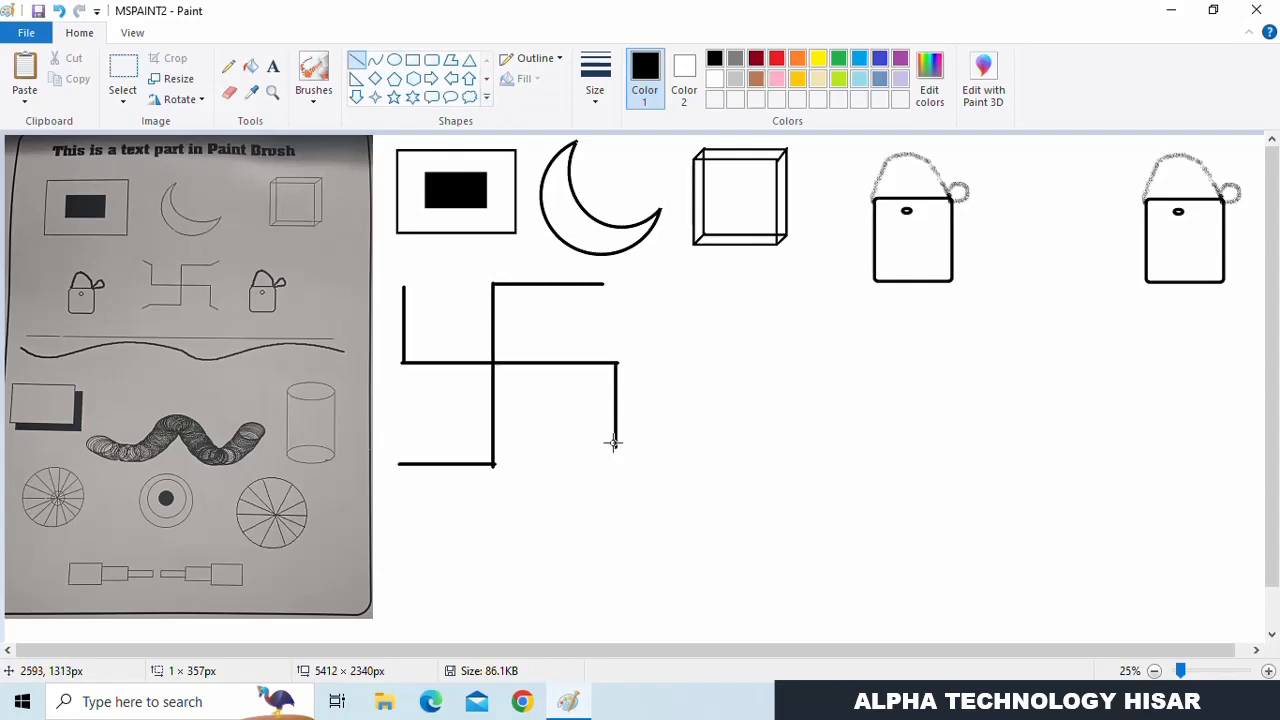
{"action": "left_click_drag", "start_coordinate": [616, 447], "coordinate": [636, 463]}
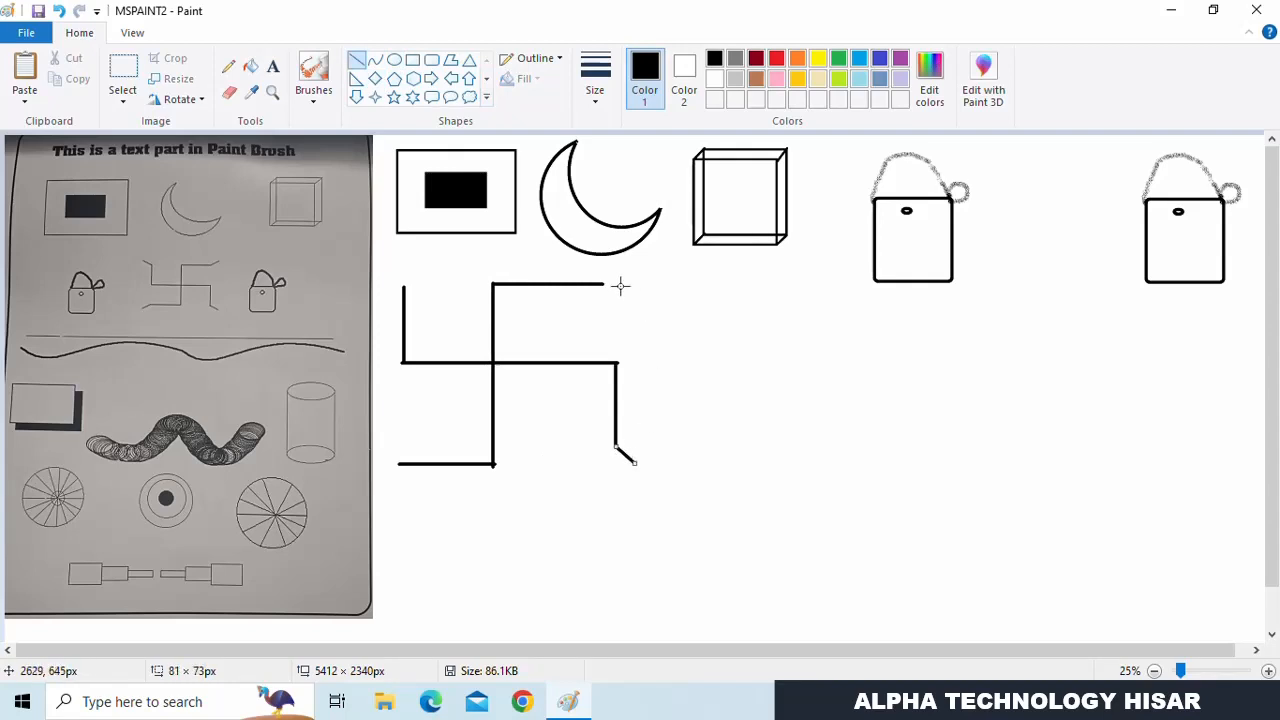
{"action": "left_click_drag", "start_coordinate": [618, 268], "coordinate": [604, 285]}
{"action": "left_click_drag", "start_coordinate": [383, 279], "coordinate": [404, 290]}
{"action": "left_click_drag", "start_coordinate": [390, 474], "coordinate": [397, 466]}
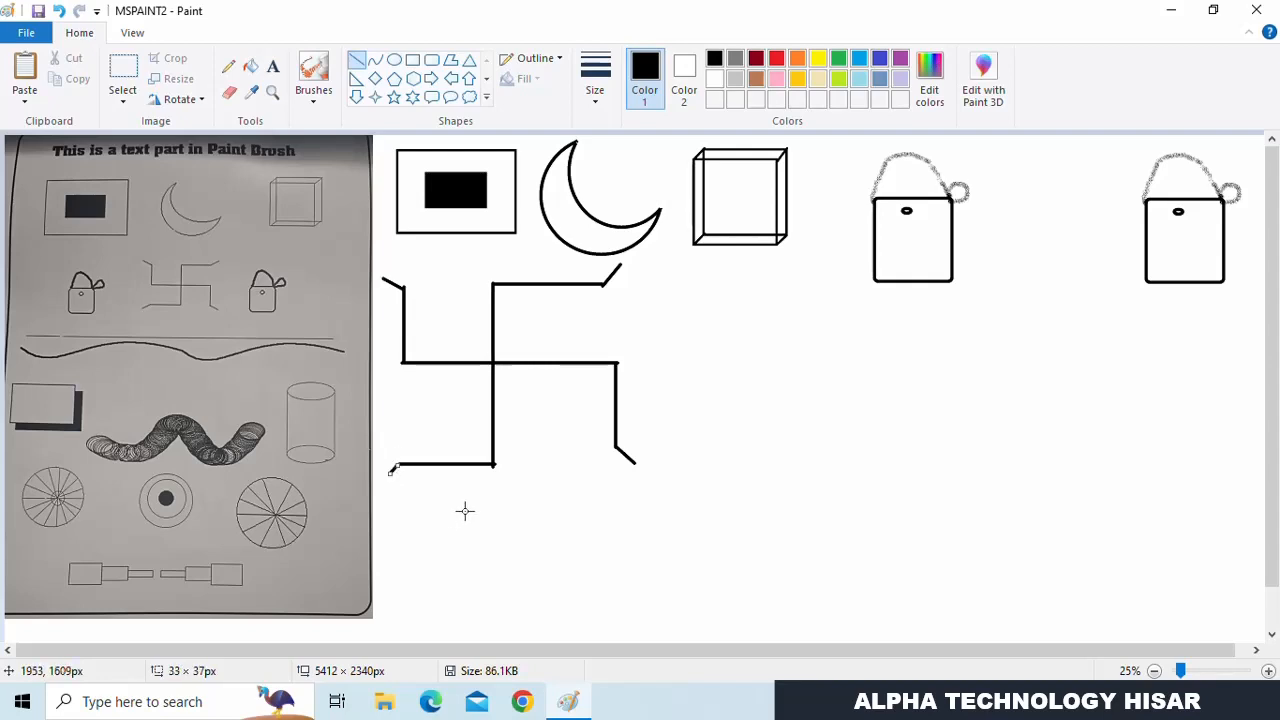
- Scale the crossed-line figure to 50 percent and move it into the gap between the two locks
{"action": "left_click", "coordinate": [123, 68]}
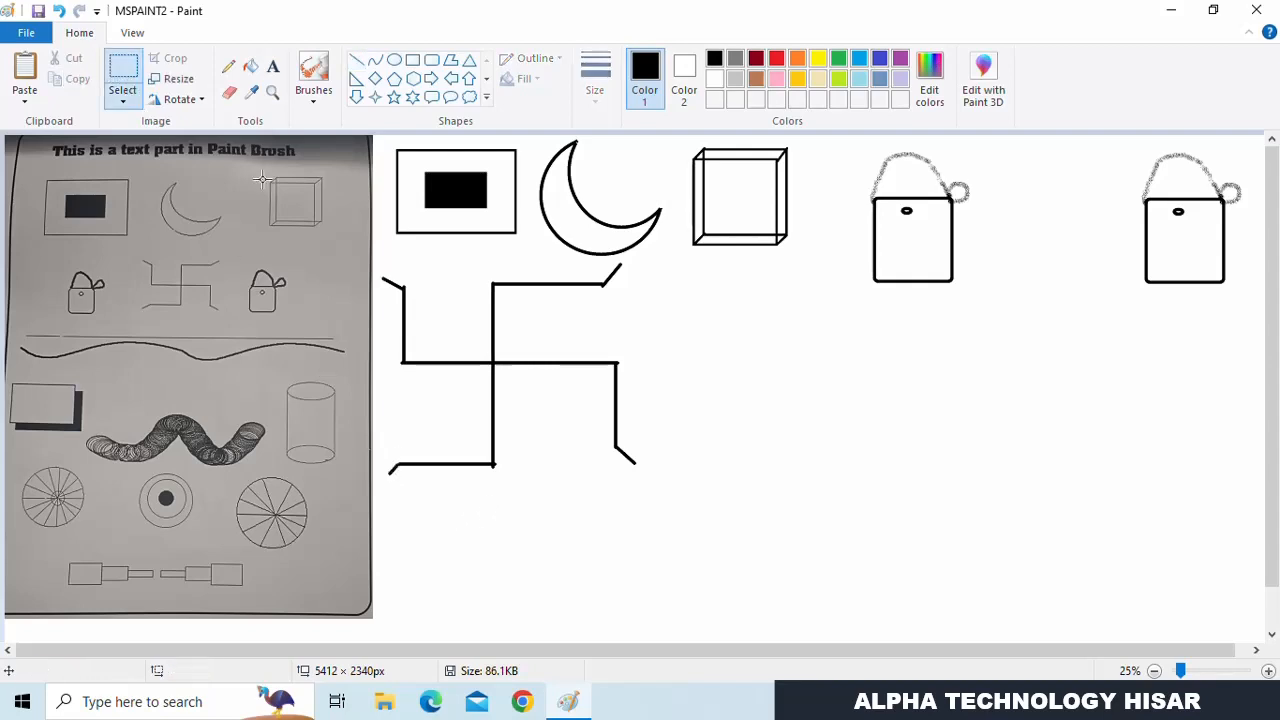
{"action": "left_click_drag", "start_coordinate": [376, 266], "coordinate": [666, 524]}
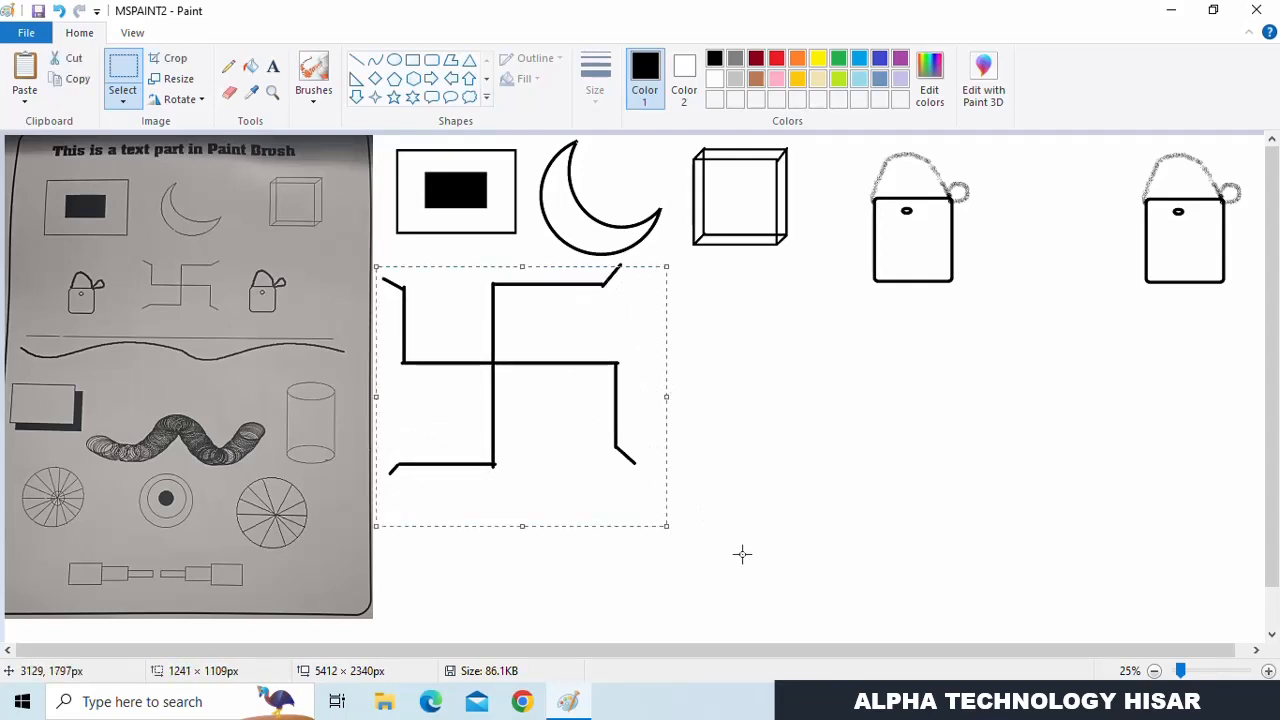
{"action": "left_click_drag", "start_coordinate": [747, 553], "coordinate": [377, 261]}
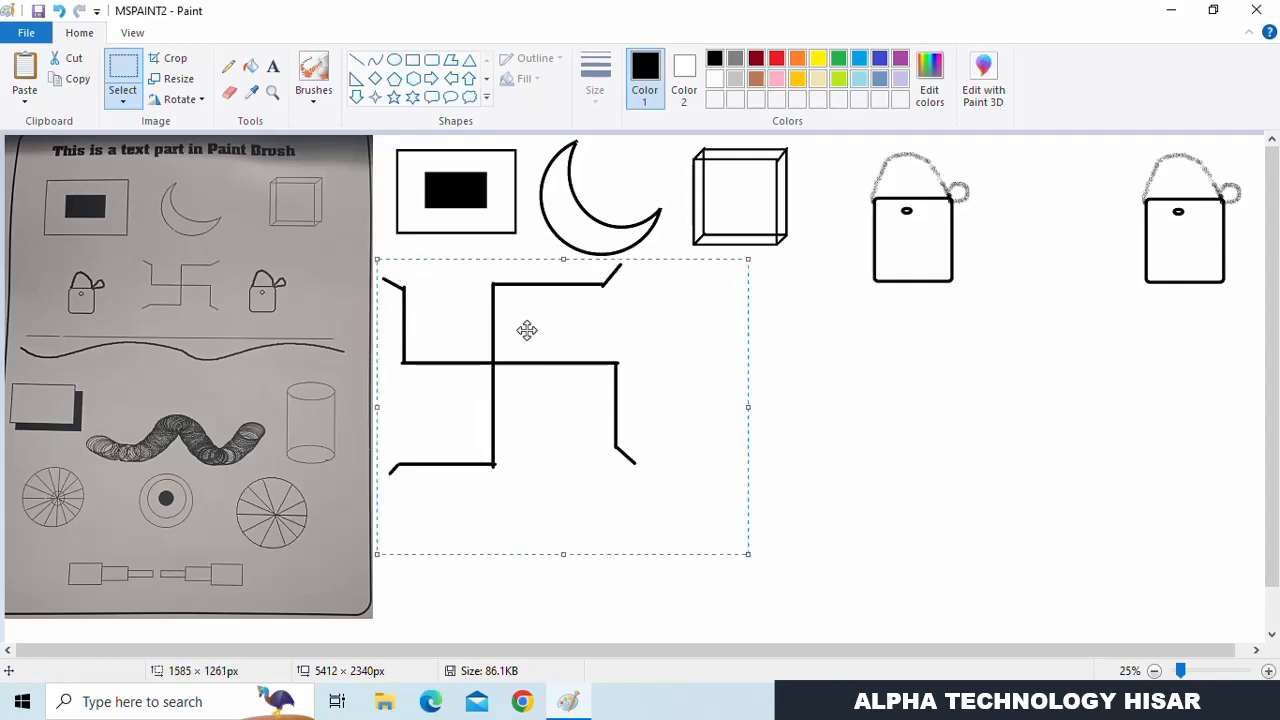
{"action": "left_click", "coordinate": [176, 79]}
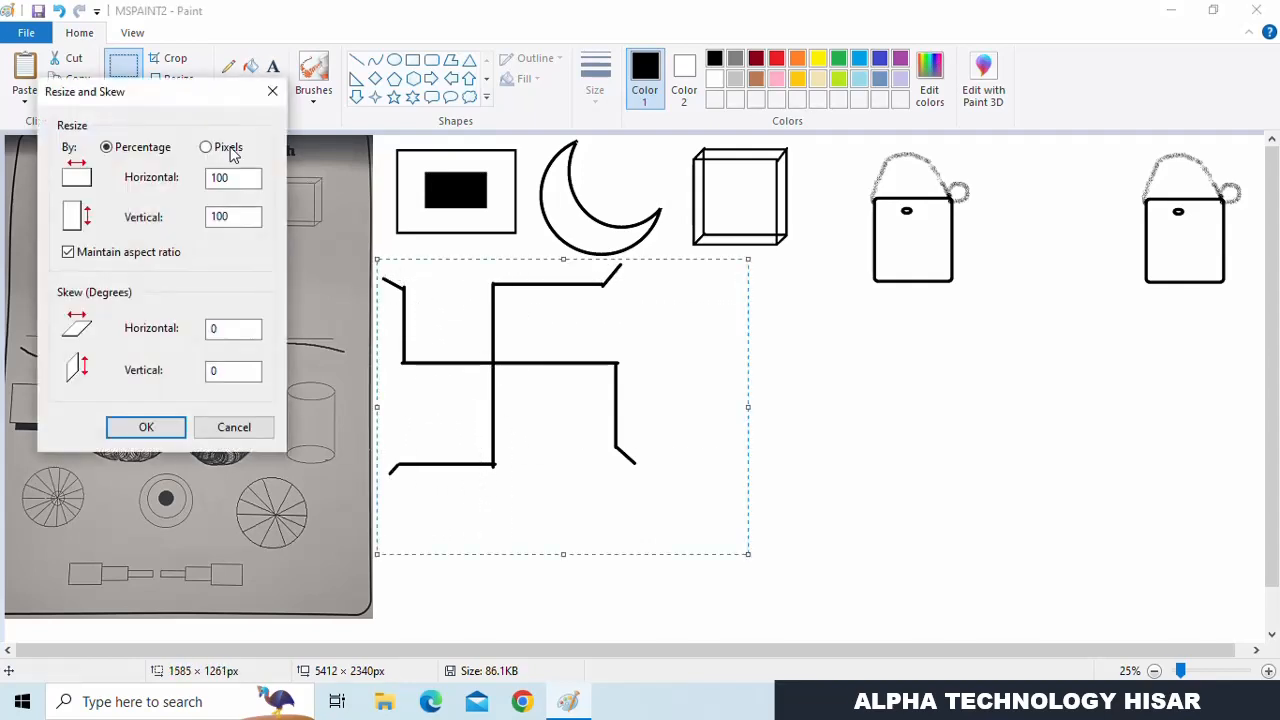
{"action": "left_click_drag", "start_coordinate": [240, 177], "coordinate": [203, 176]}
{"action": "type", "text": "50"}
{"action": "key", "text": "Return"}
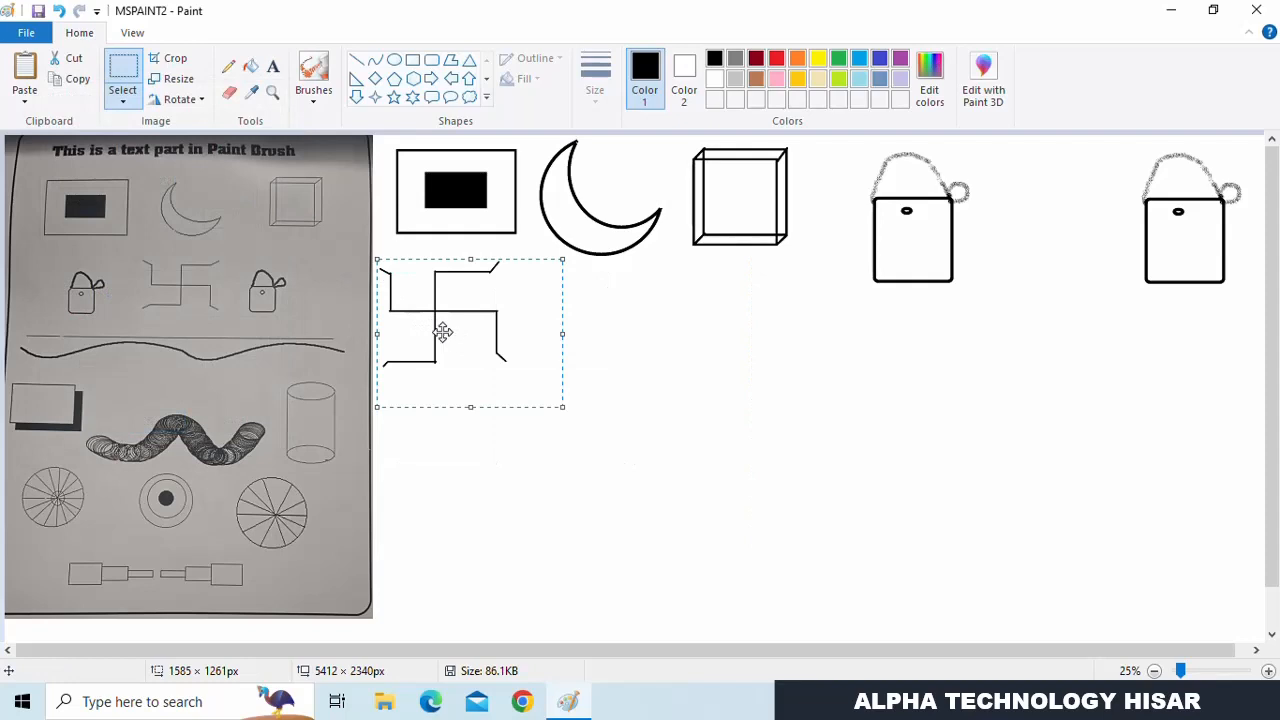
{"action": "left_click_drag", "start_coordinate": [443, 329], "coordinate": [1043, 243]}
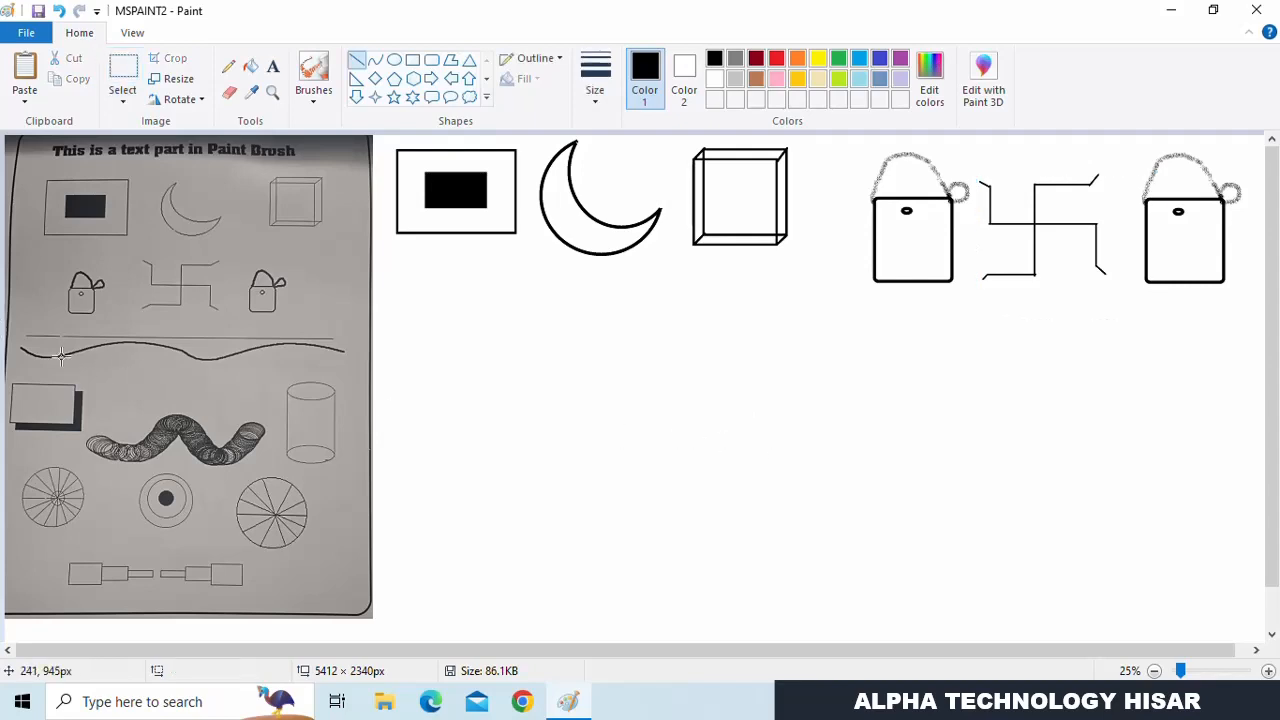
- Draw a horizontal line about 3705 px long beneath all the figures and nudge it slightly down
{"action": "left_click", "coordinate": [357, 60]}
{"action": "mouse_move", "coordinate": [378, 297]}
{"action": "left_mouse_down"}
{"action": "mouse_move", "coordinate": [1154, 346]}
{"action": "mouse_move", "coordinate": [1247, 310]}
{"action": "left_mouse_up"}
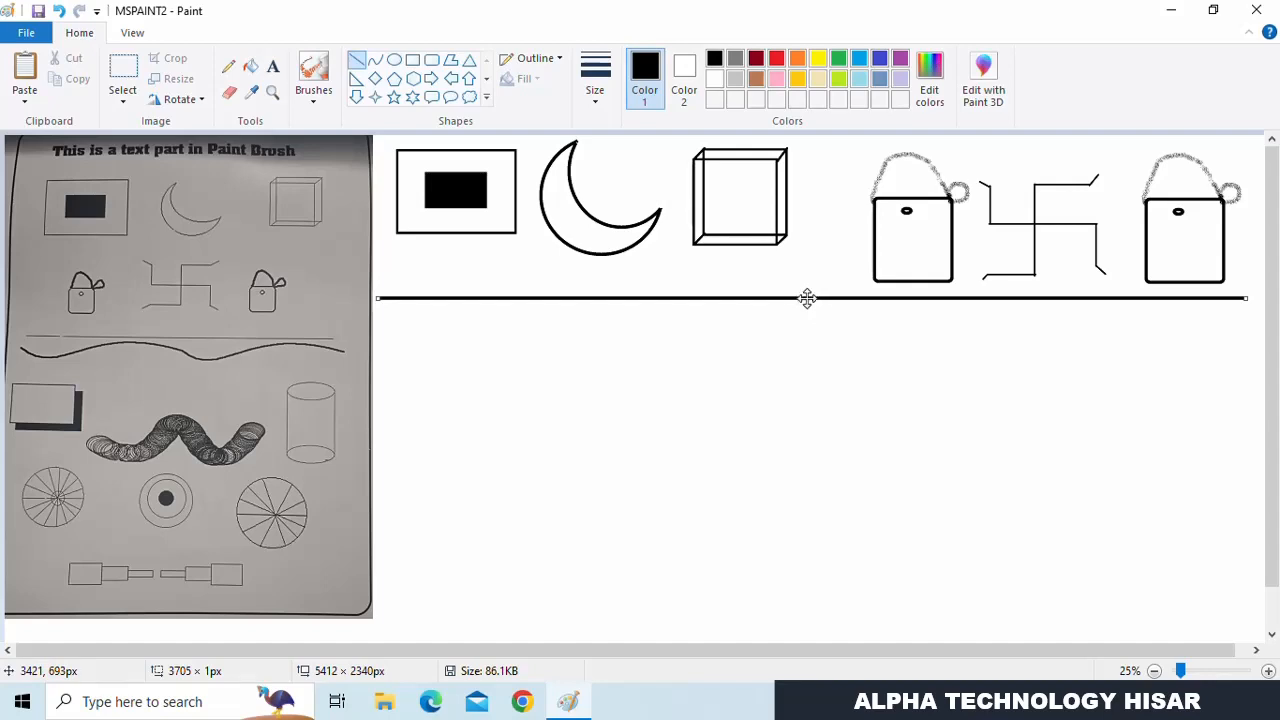
{"action": "left_click_drag", "start_coordinate": [807, 298], "coordinate": [807, 302]}
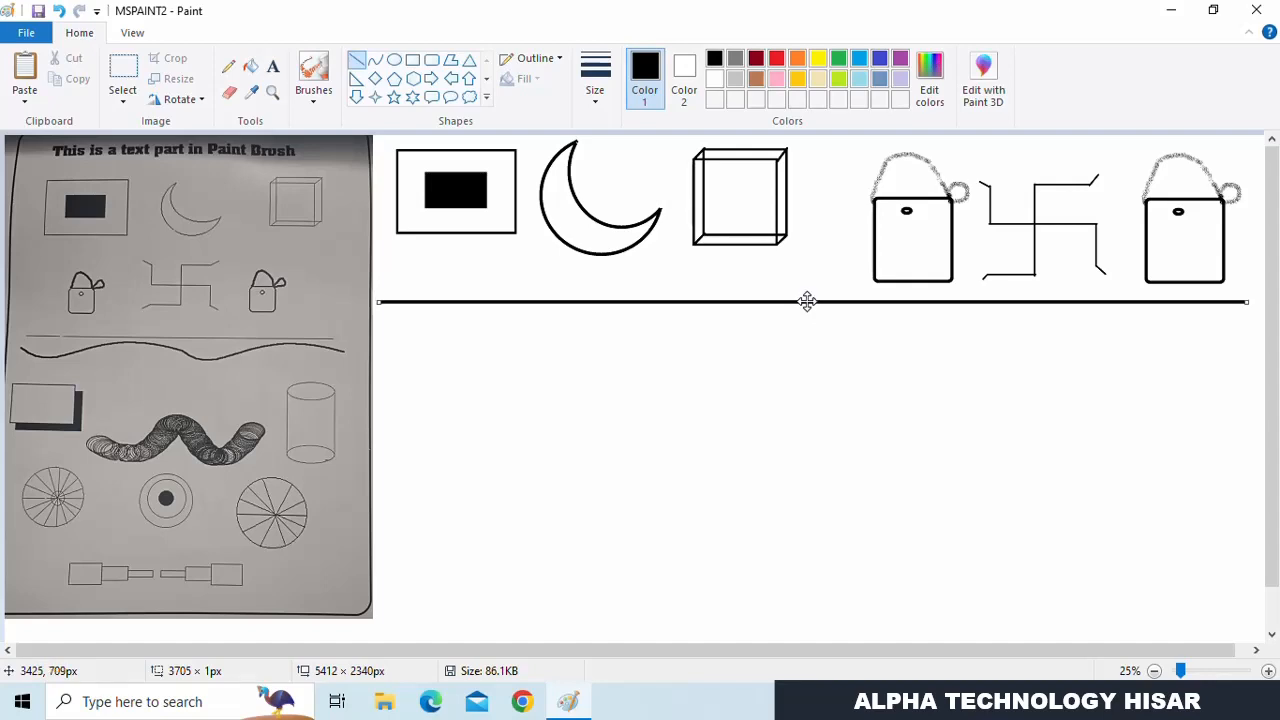
{"action": "left_click", "coordinate": [815, 369]}
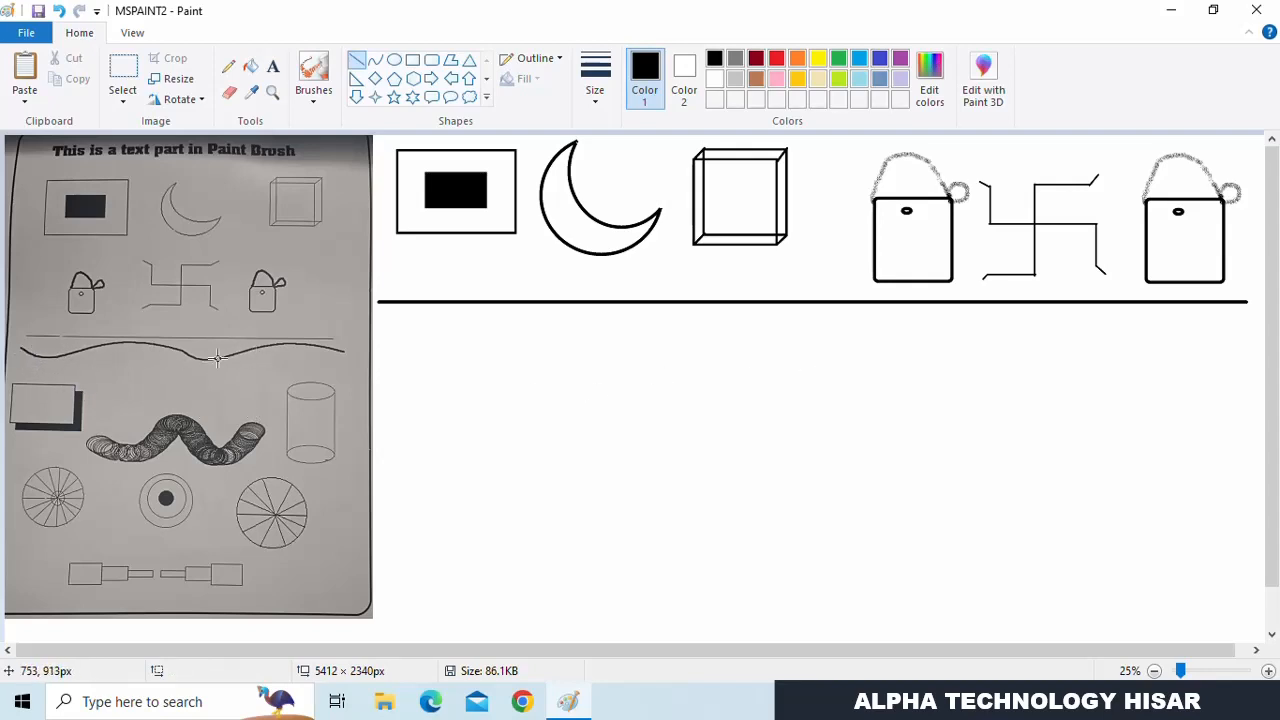
- Draw a thin freehand wavy line below the long horizontal line with the Natural pencil brush
{"action": "left_click", "coordinate": [312, 95]}
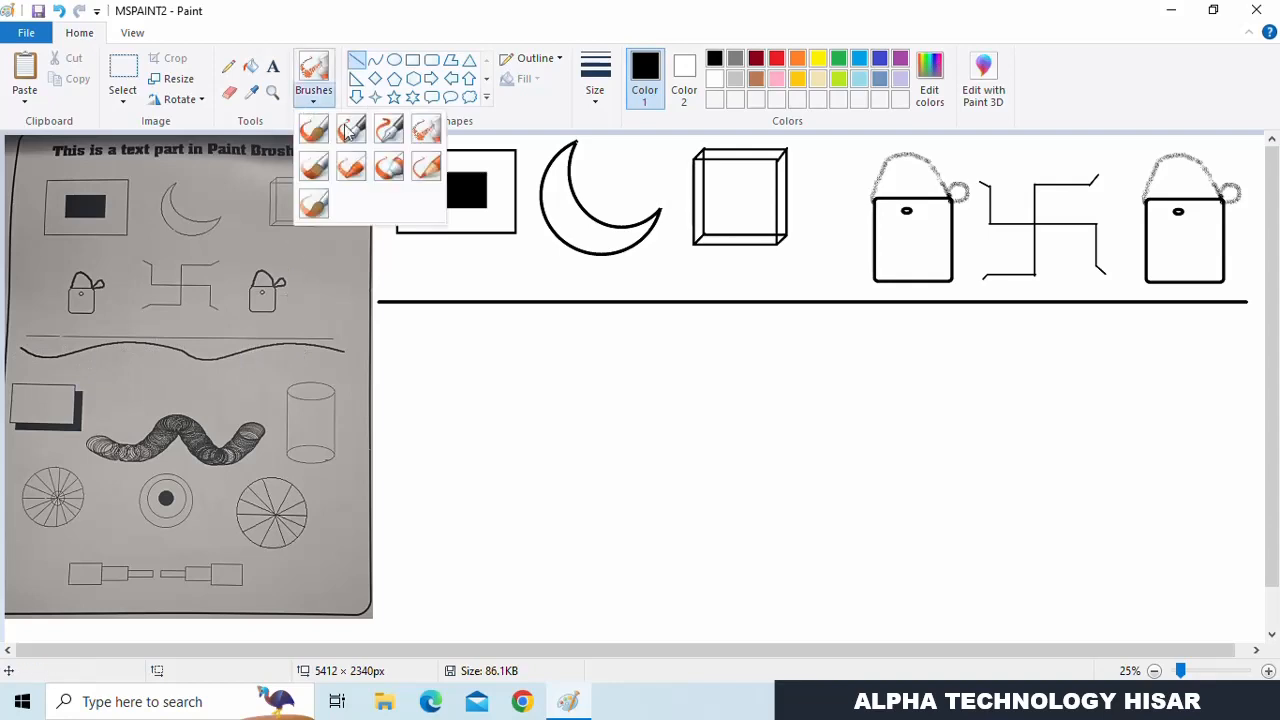
{"action": "left_click", "coordinate": [425, 163]}
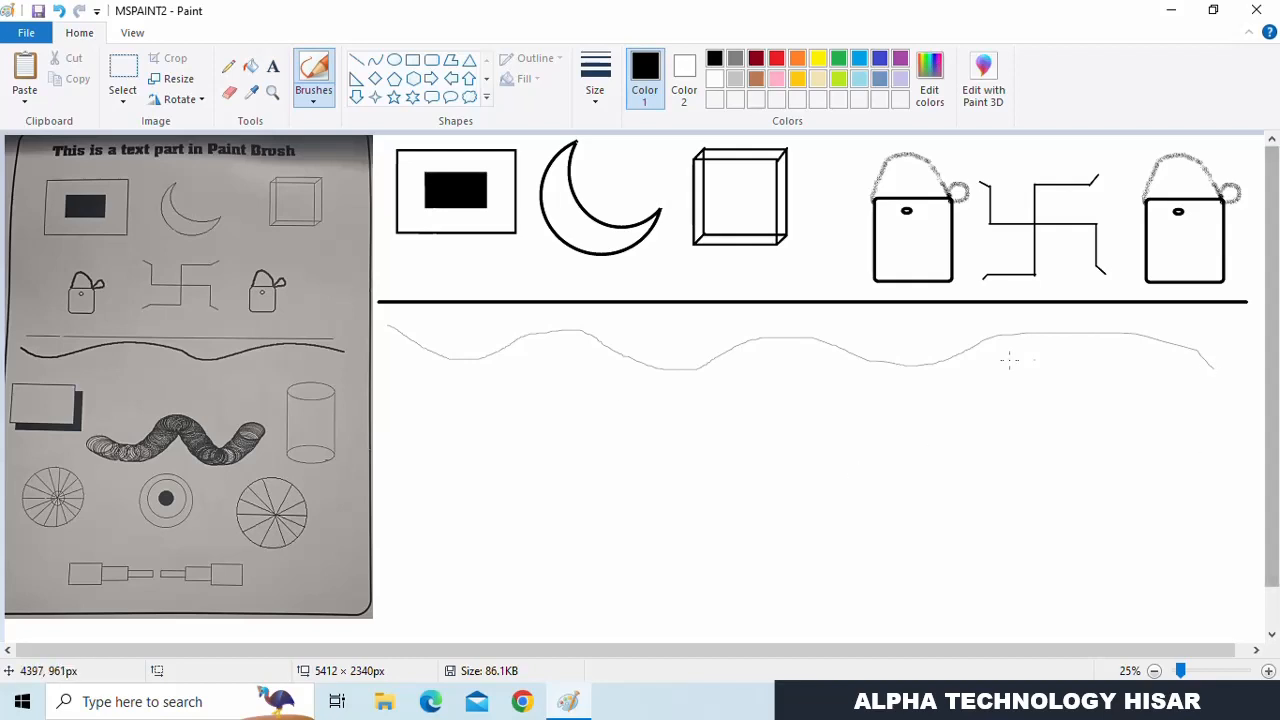
- Draw a curve about 1129 px wide, bend it into an S-shaped wave, and move it below the thin wavy line
{"action": "left_click", "coordinate": [376, 61]}
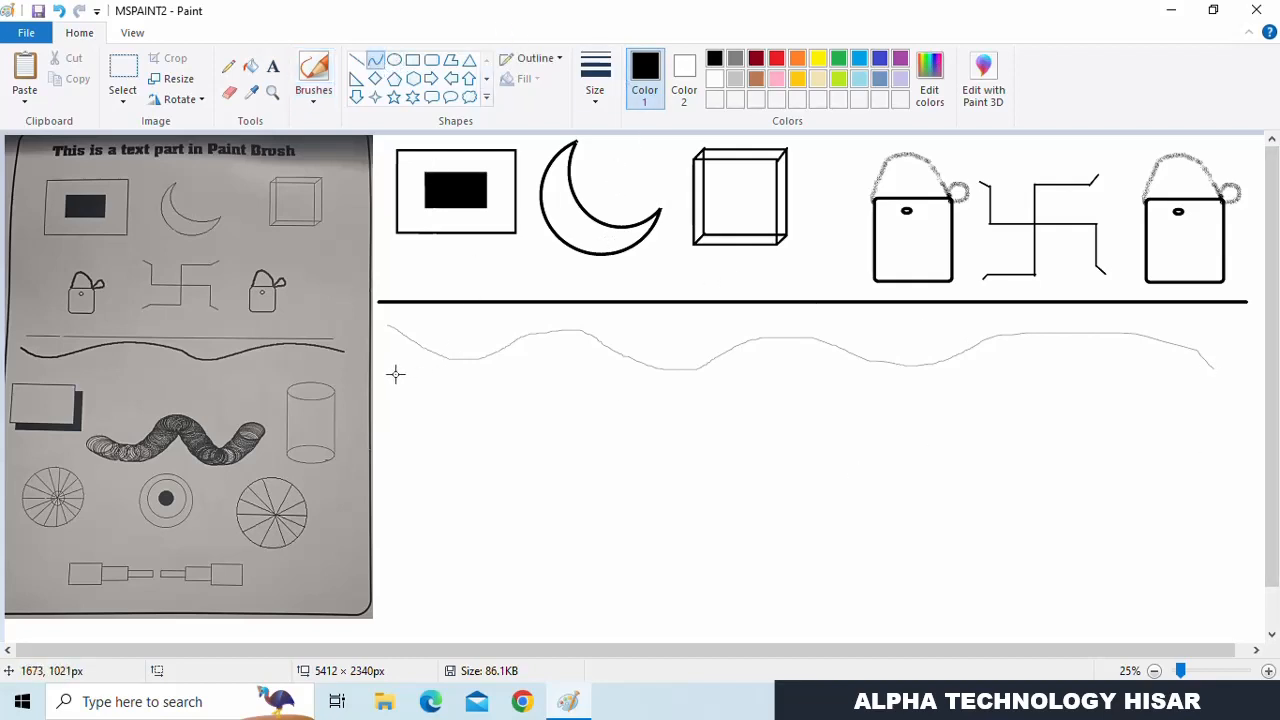
{"action": "left_click_drag", "start_coordinate": [389, 365], "coordinate": [653, 385]}
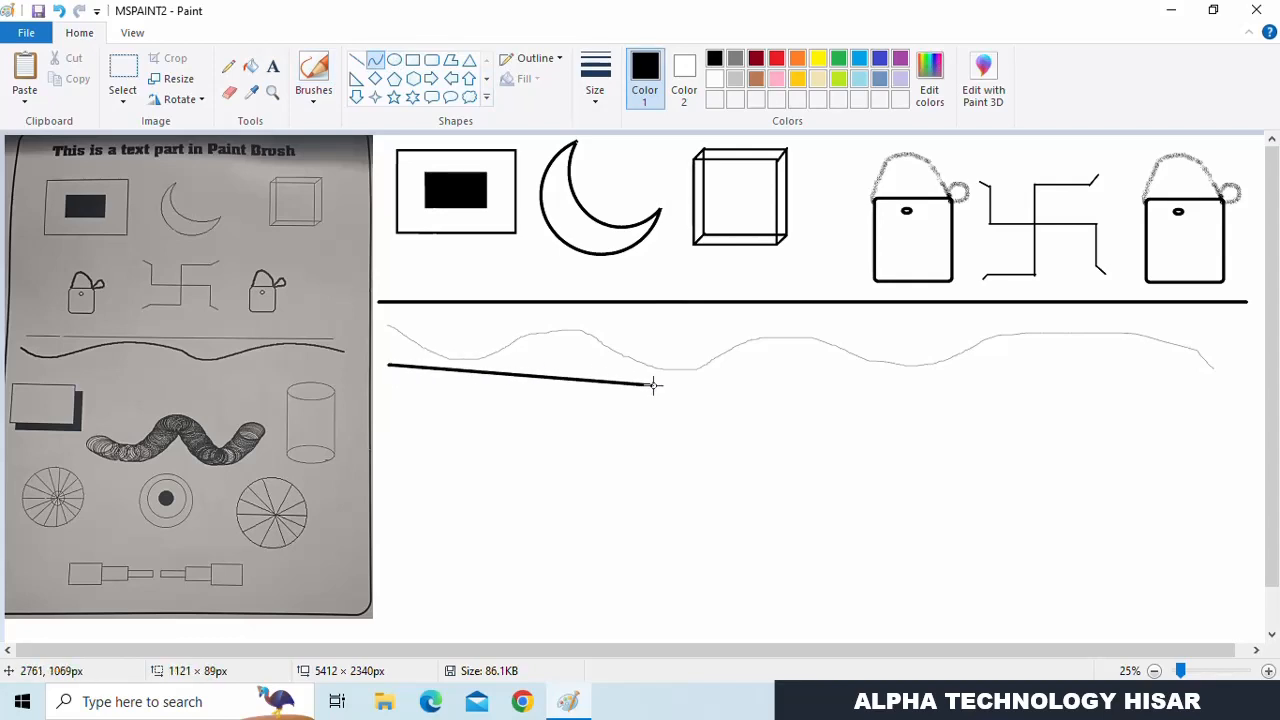
{"action": "left_click_drag", "start_coordinate": [441, 372], "coordinate": [443, 414]}
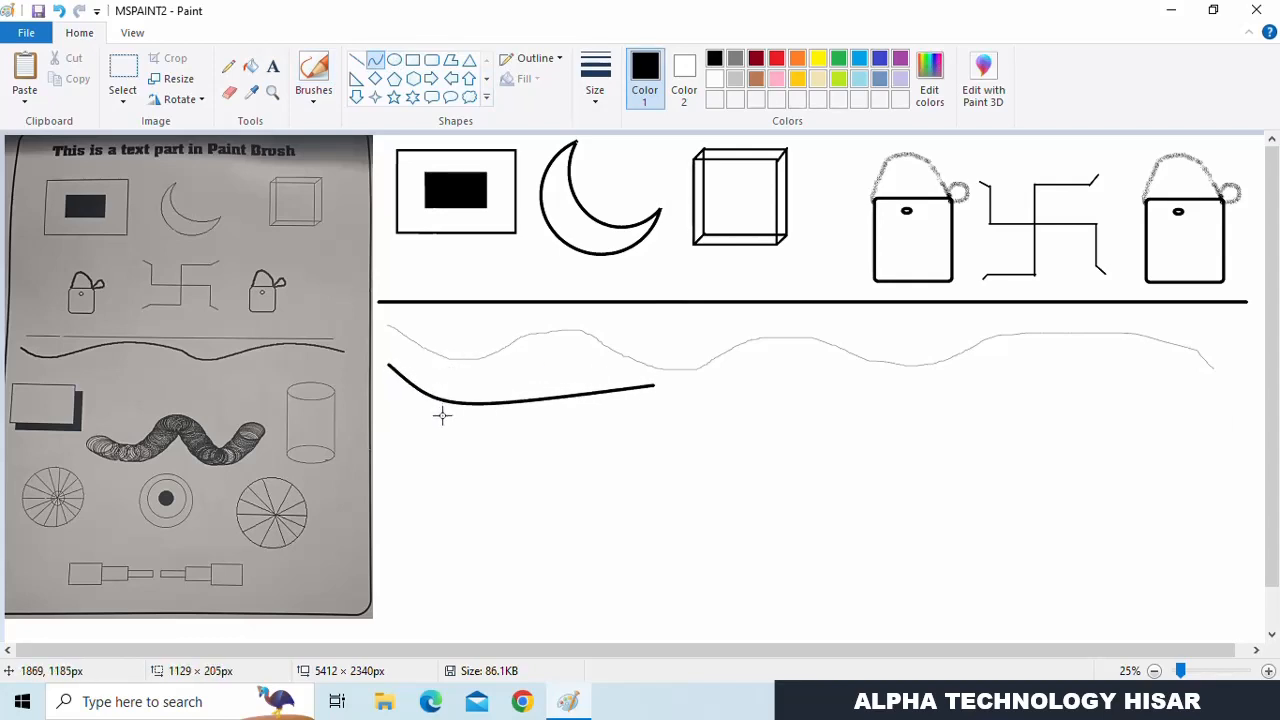
{"action": "left_click_drag", "start_coordinate": [554, 401], "coordinate": [556, 314]}
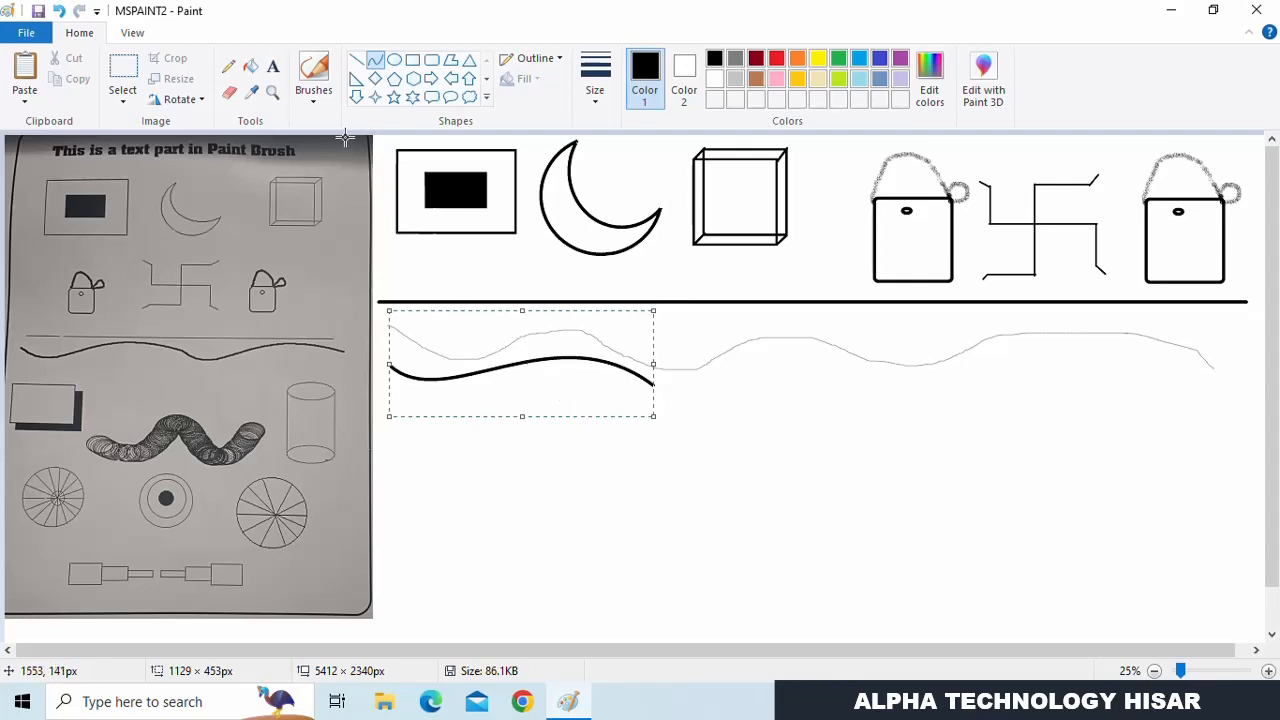
{"action": "left_click_drag", "start_coordinate": [551, 371], "coordinate": [577, 438]}
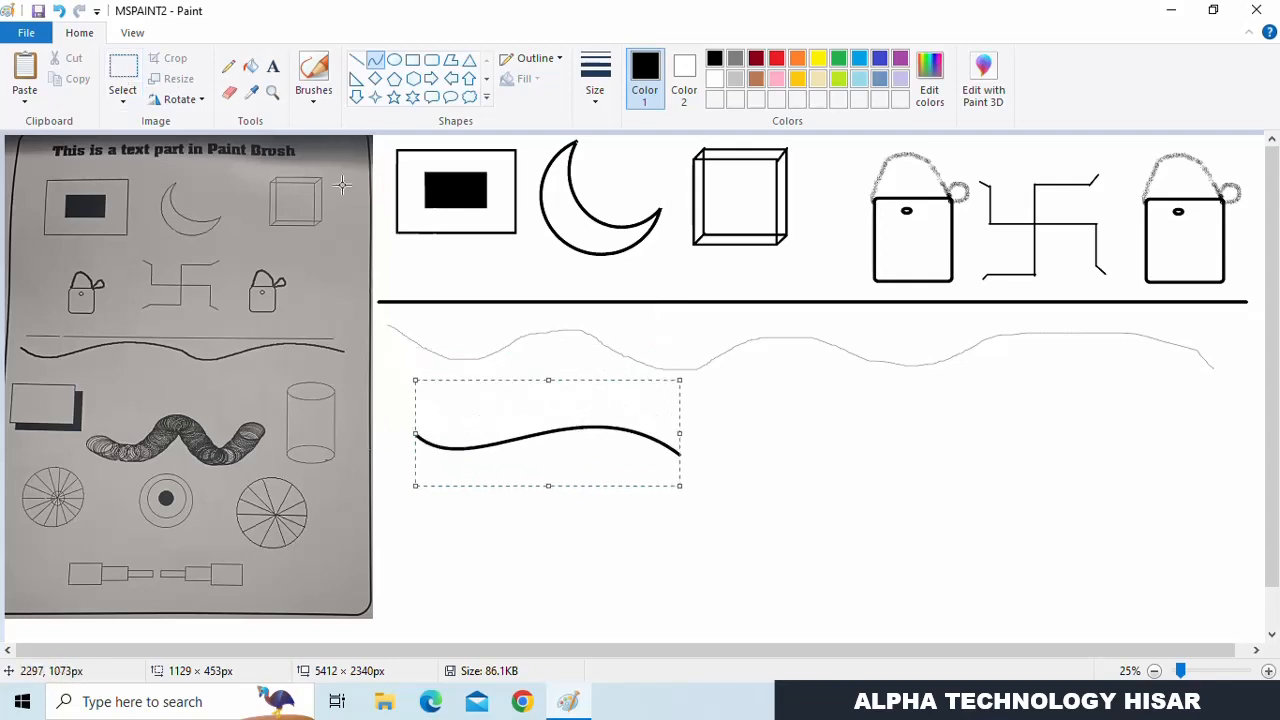
- Select the S-shaped curve and place a copy of it farther down and to the right
{"action": "left_click", "coordinate": [123, 75]}
{"action": "left_click_drag", "start_coordinate": [397, 412], "coordinate": [745, 541]}
{"action": "left_click_drag", "start_coordinate": [597, 469], "coordinate": [699, 533]}
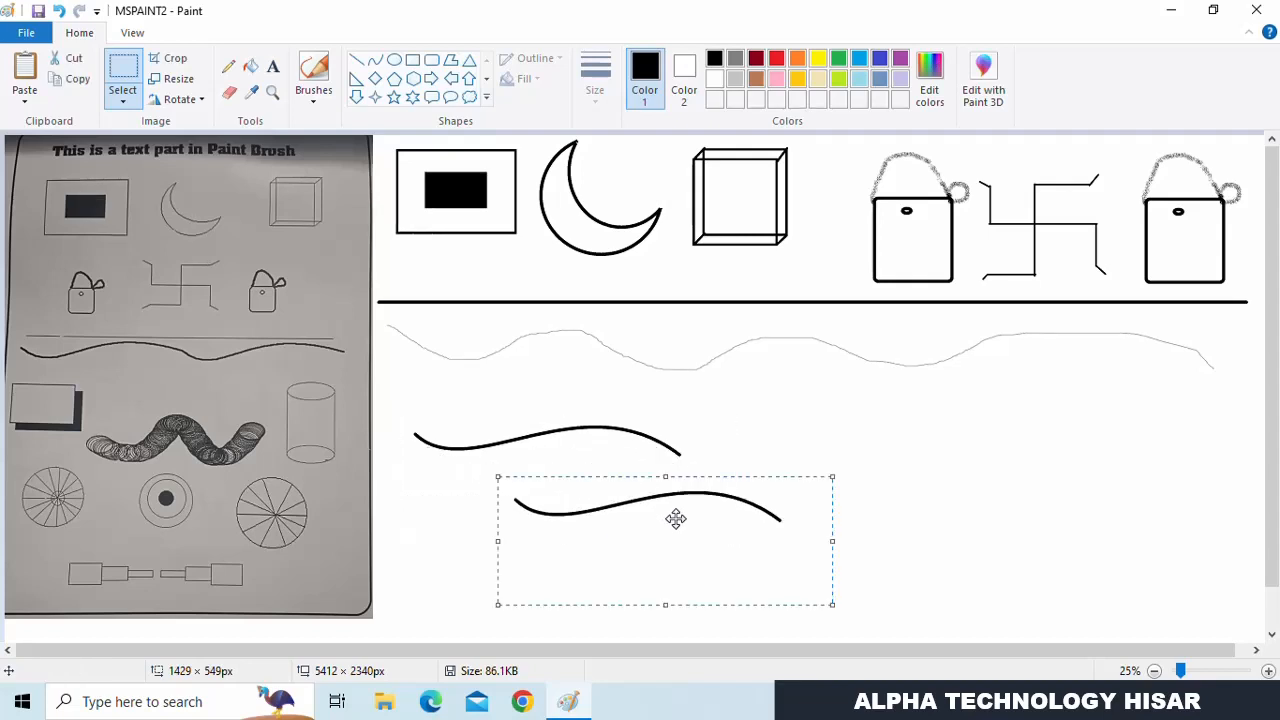
- Flip the copied S-shaped curve horizontally and join it to the right end of the original curve
{"action": "left_click", "coordinate": [180, 99]}
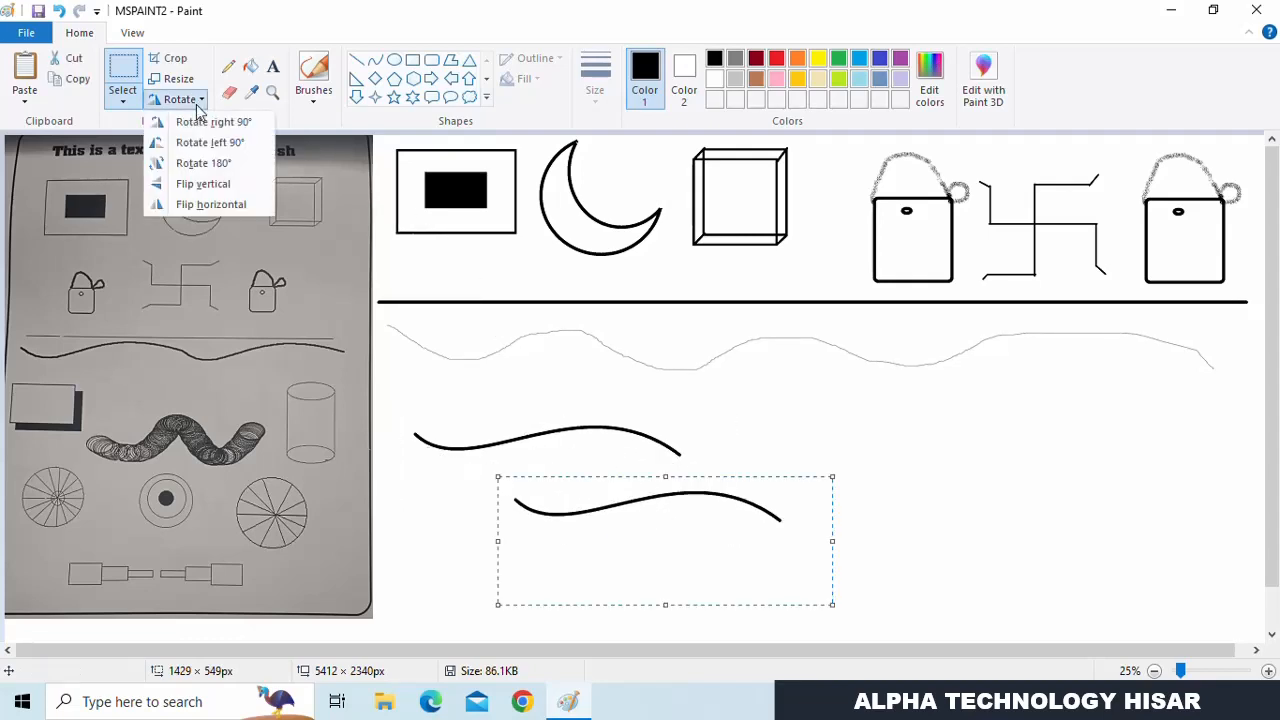
{"action": "left_click", "coordinate": [230, 204]}
{"action": "left_click_drag", "start_coordinate": [685, 511], "coordinate": [759, 443]}
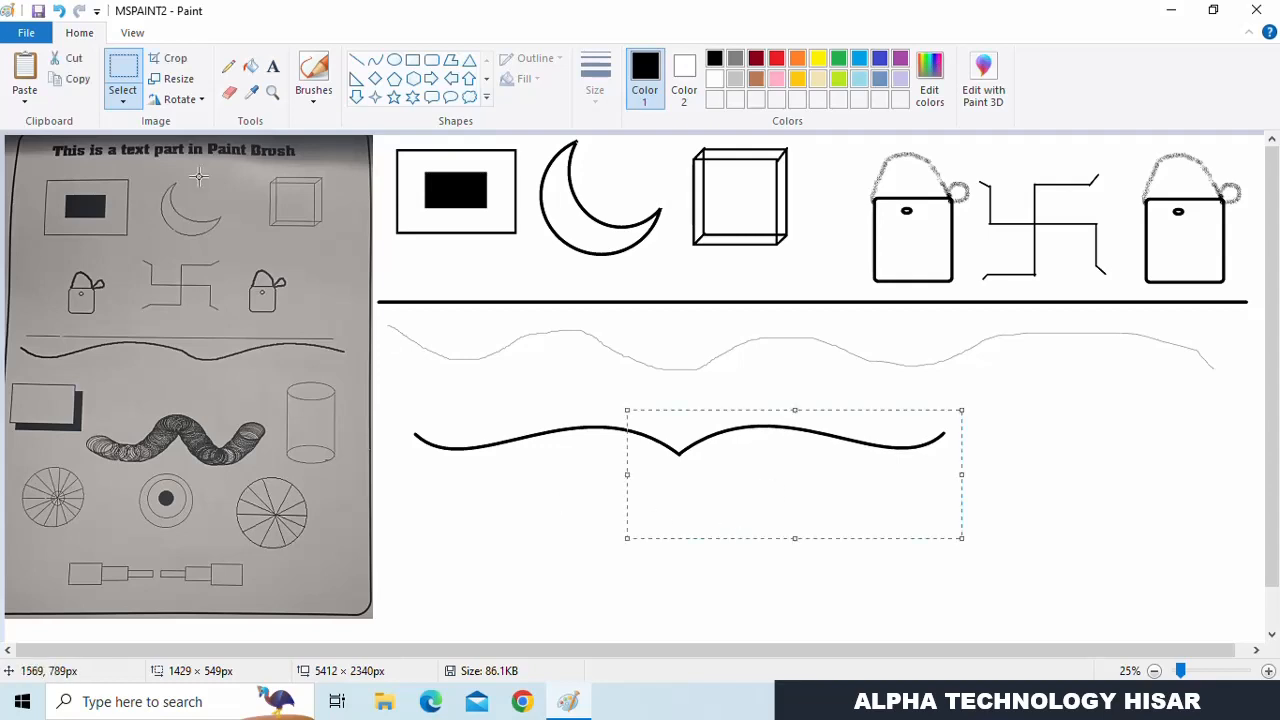
- Select the joined double wave and move it up and slightly left, just beneath the thin wavy line
{"action": "left_click", "coordinate": [115, 73]}
{"action": "left_click_drag", "start_coordinate": [390, 398], "coordinate": [963, 531]}
{"action": "mouse_move", "coordinate": [839, 452]}
{"action": "left_mouse_down"}
{"action": "mouse_move", "coordinate": [849, 431]}
{"action": "mouse_move", "coordinate": [792, 430]}
{"action": "left_mouse_up"}
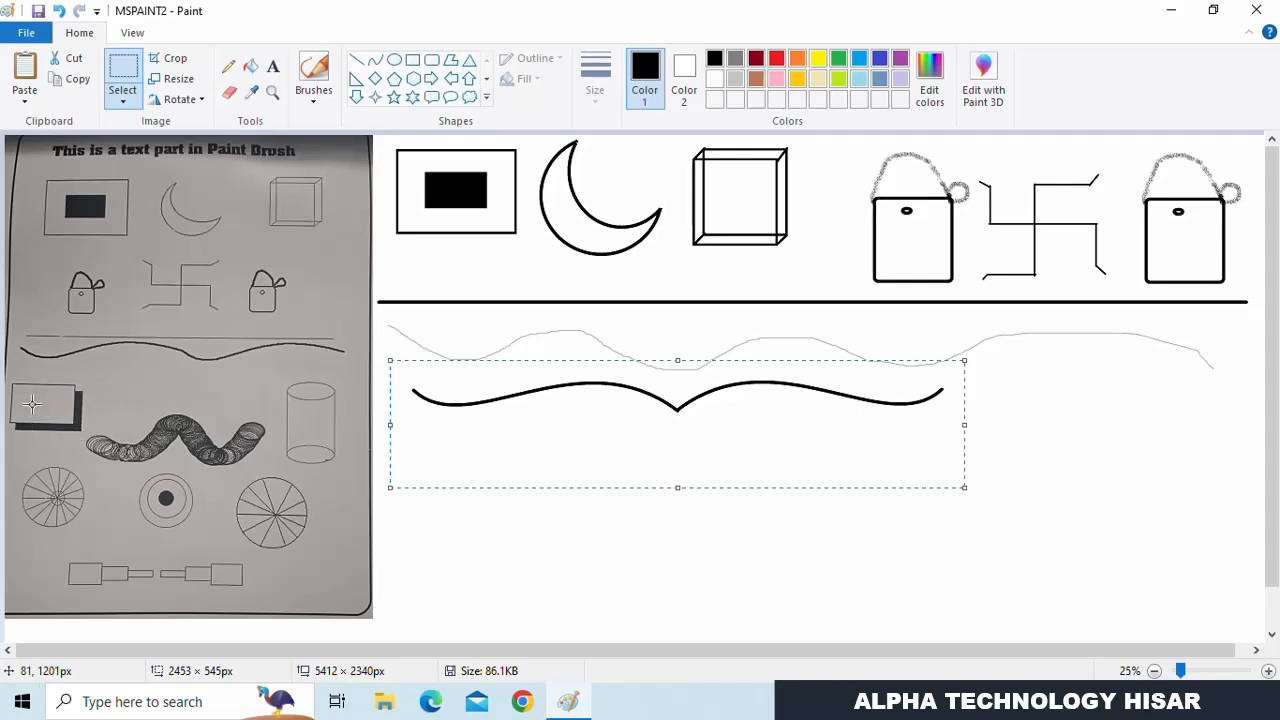
- Draw a rectangle about 477 × 365 px below the right part of the thin wavy line and fill it with black
{"action": "left_click", "coordinate": [415, 62]}
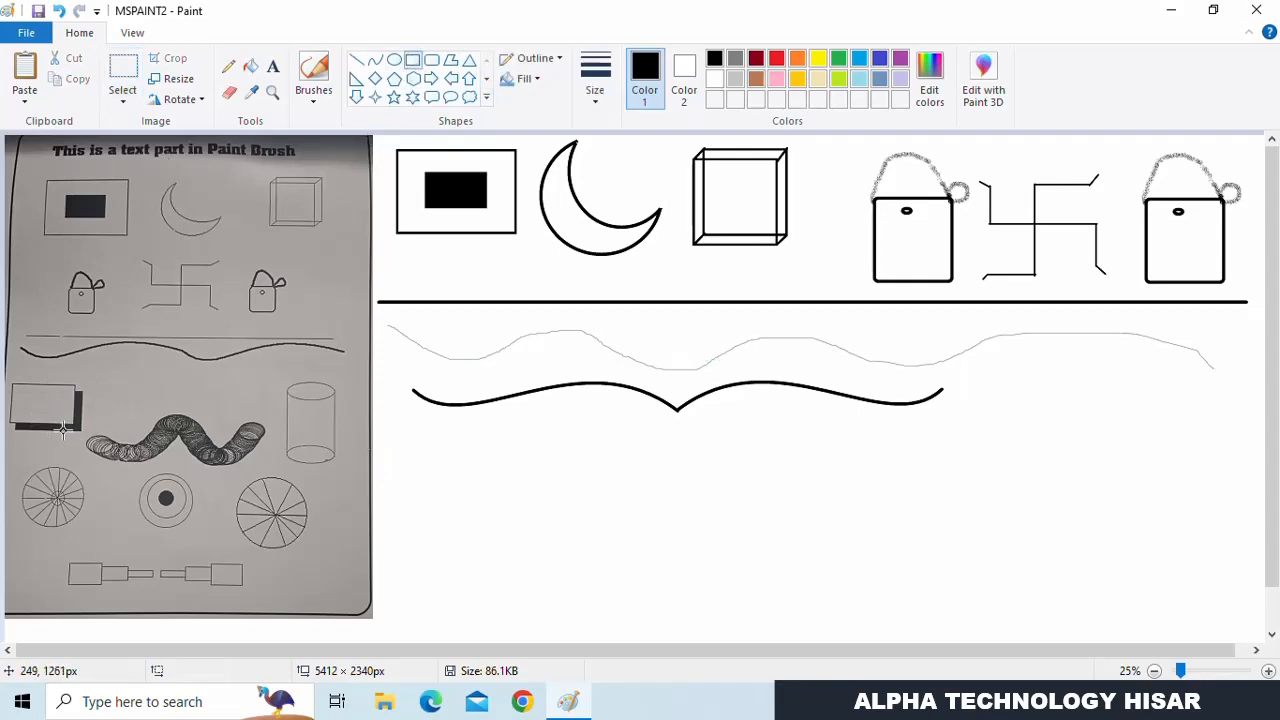
{"action": "left_click_drag", "start_coordinate": [1016, 373], "coordinate": [1130, 459]}
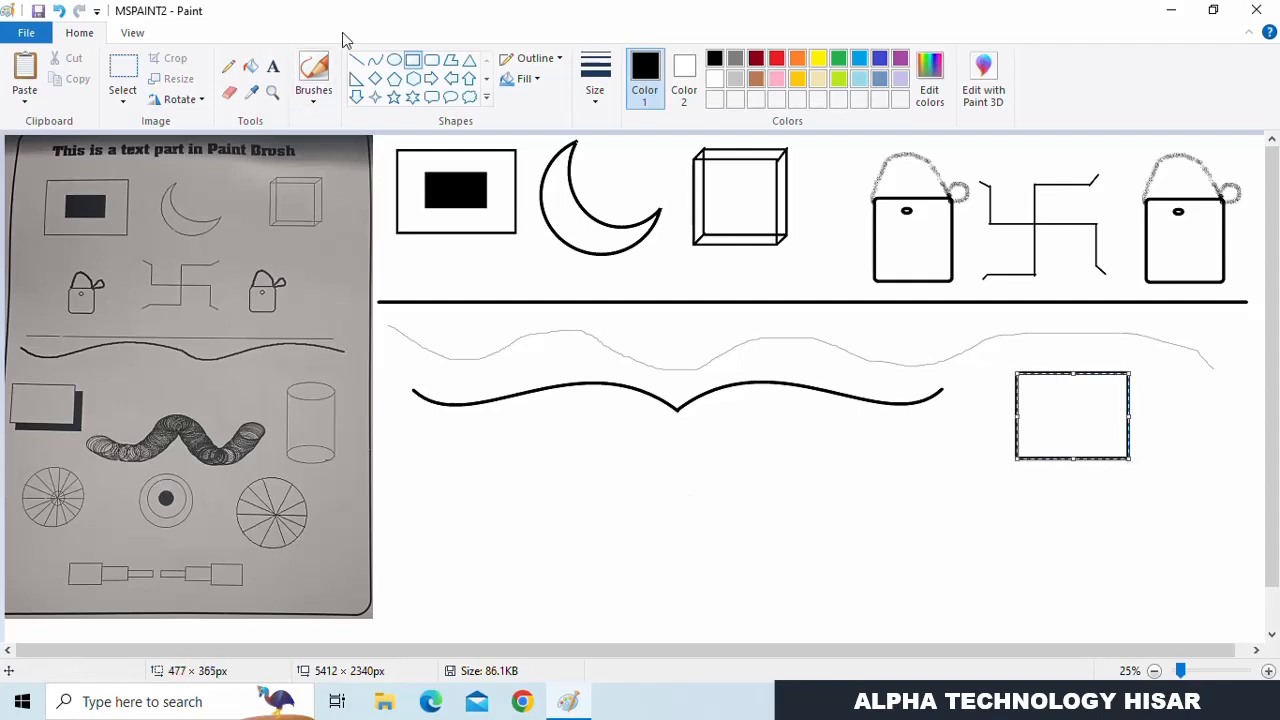
{"action": "left_click", "coordinate": [250, 66]}
{"action": "left_click", "coordinate": [1066, 409]}
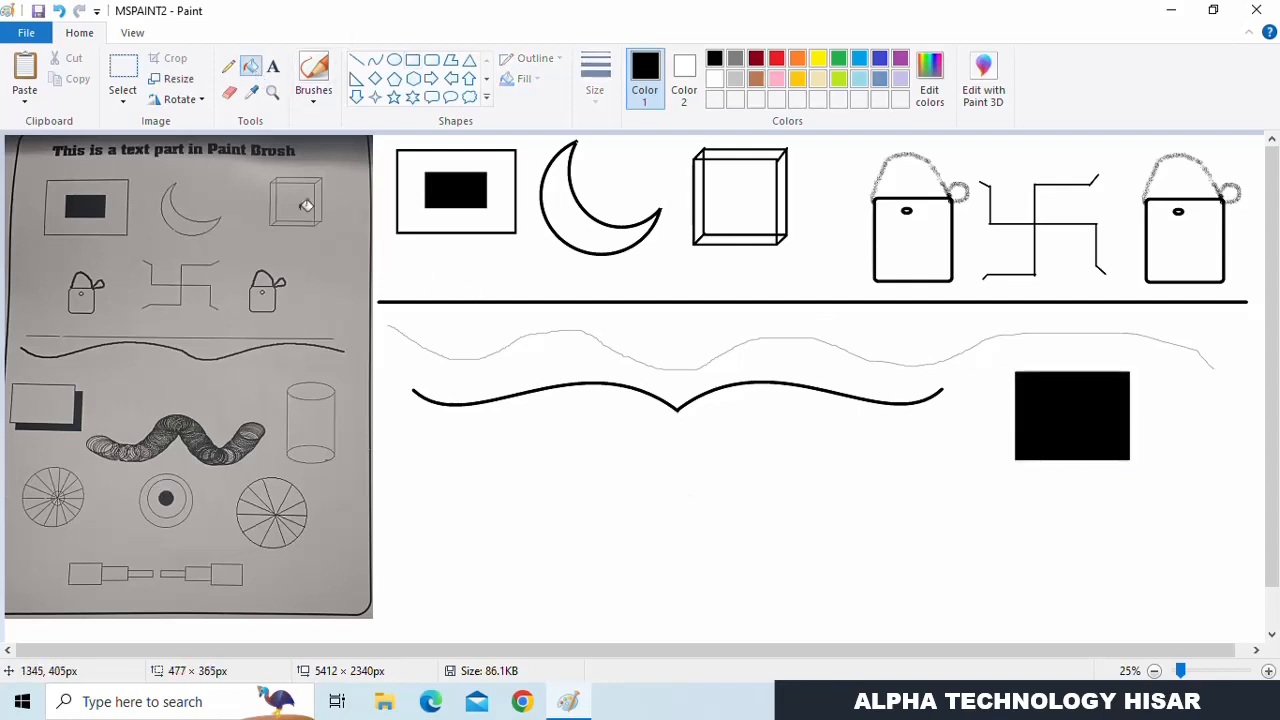
- Draw a rectangle about 505 × 345 px over the black one, offset up and left, with a solid color fill
{"action": "left_click", "coordinate": [412, 60]}
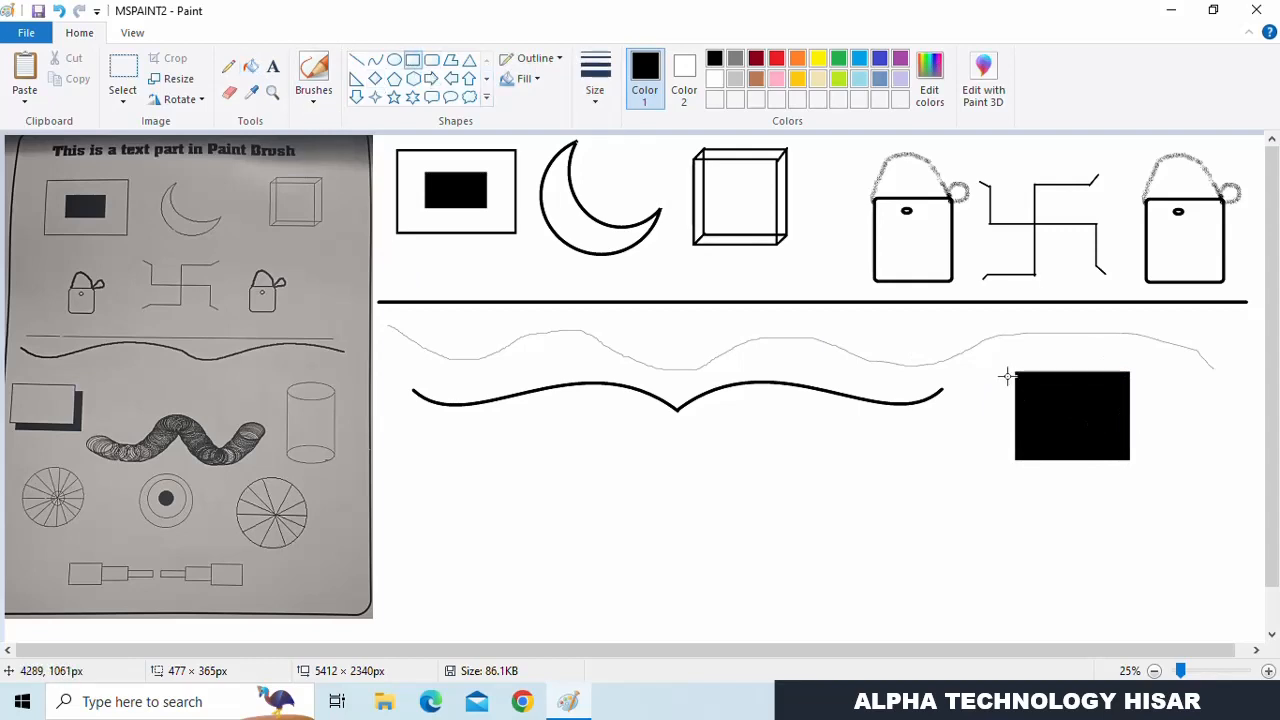
{"action": "left_click_drag", "start_coordinate": [993, 357], "coordinate": [1113, 438]}
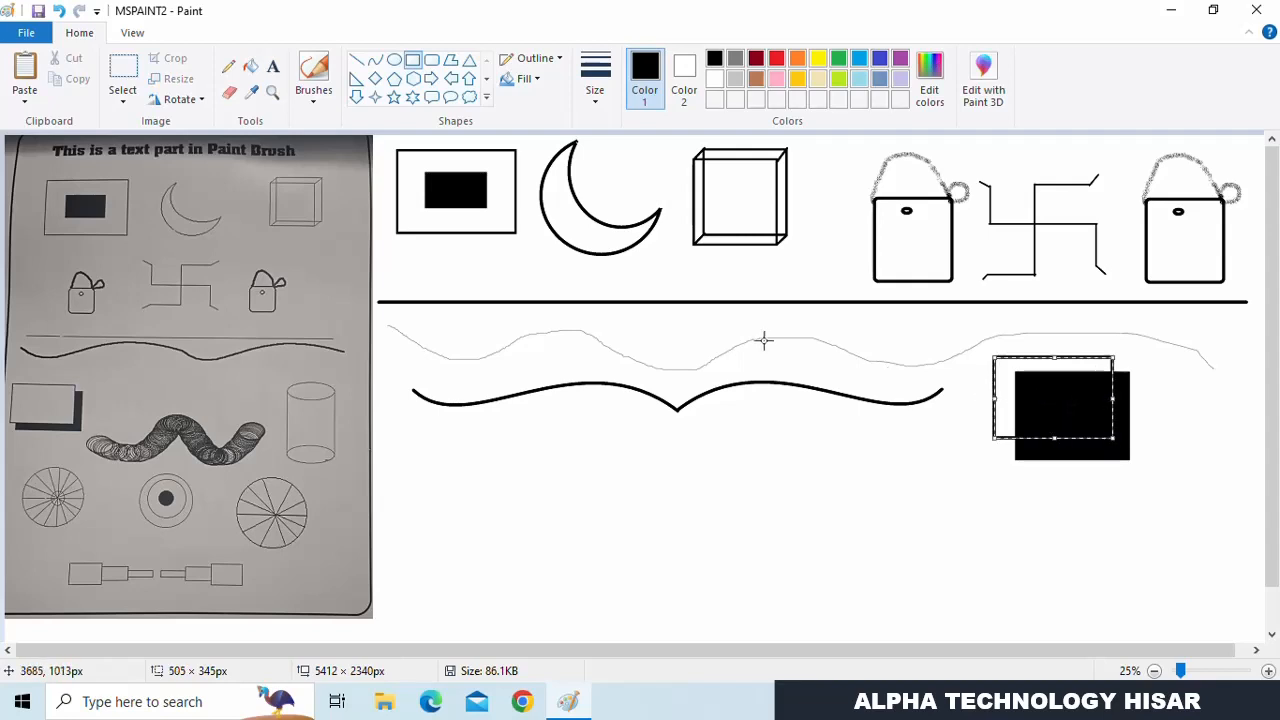
{"action": "left_click", "coordinate": [524, 78]}
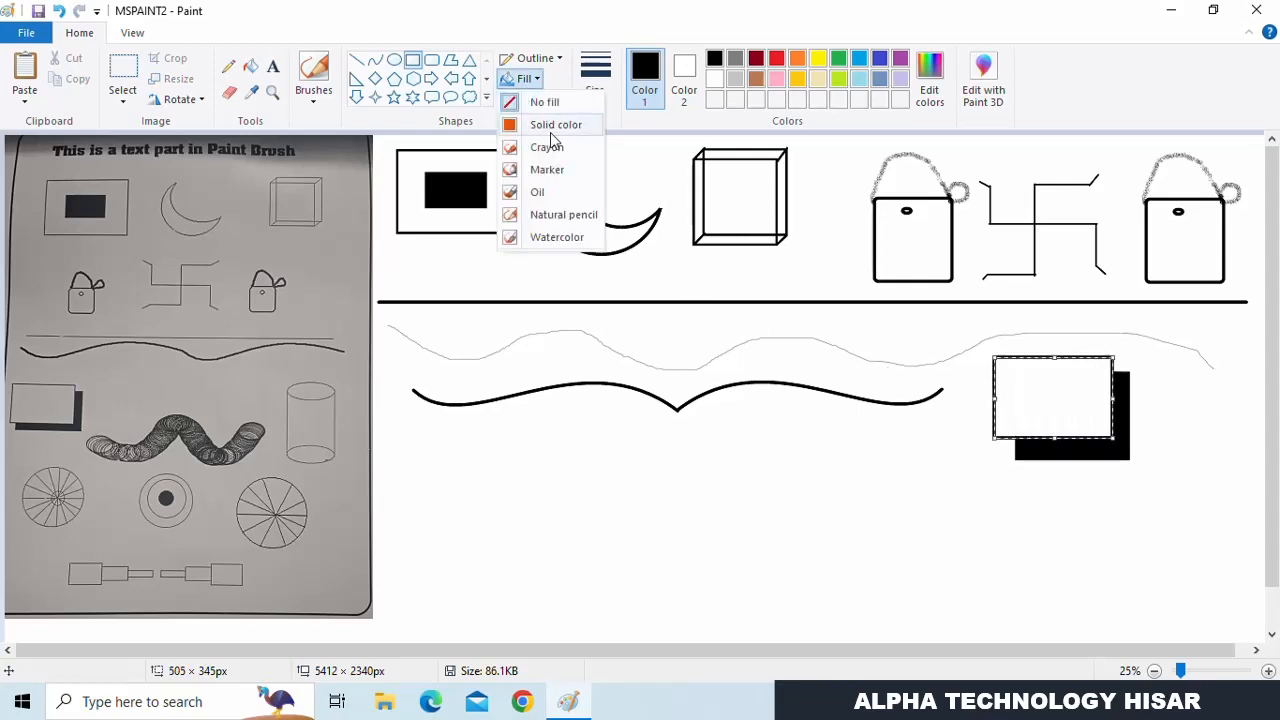
{"action": "left_click", "coordinate": [550, 130]}
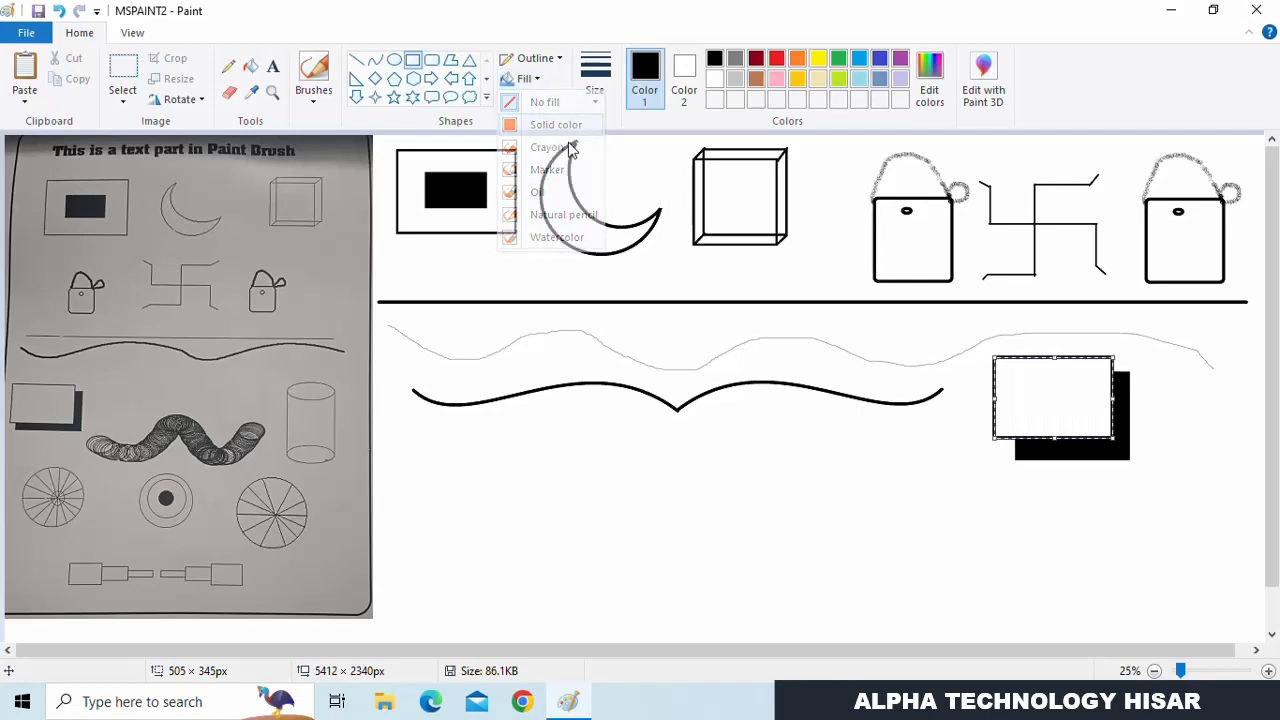
{"action": "left_click", "coordinate": [1112, 490]}
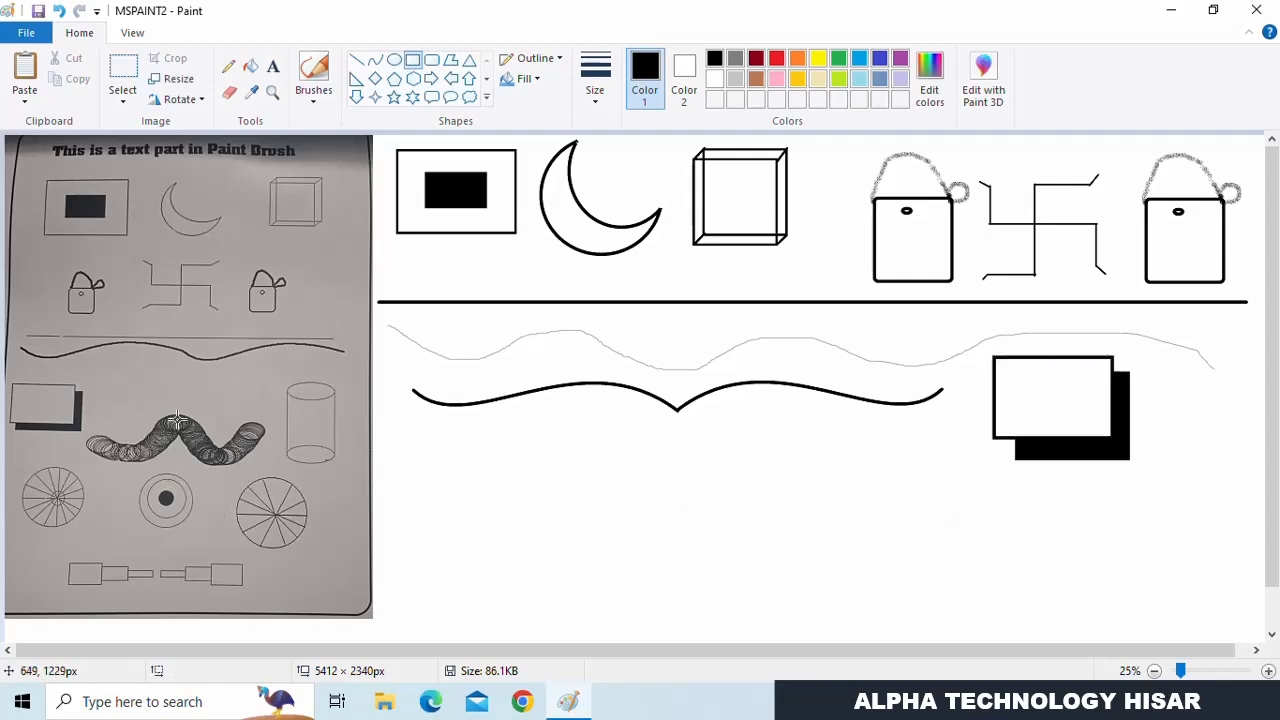
- Draw an unfilled upright ellipse about 229 × 297 px beneath the left part of the thick wave, with a thinner outline
{"action": "left_click", "coordinate": [535, 82]}
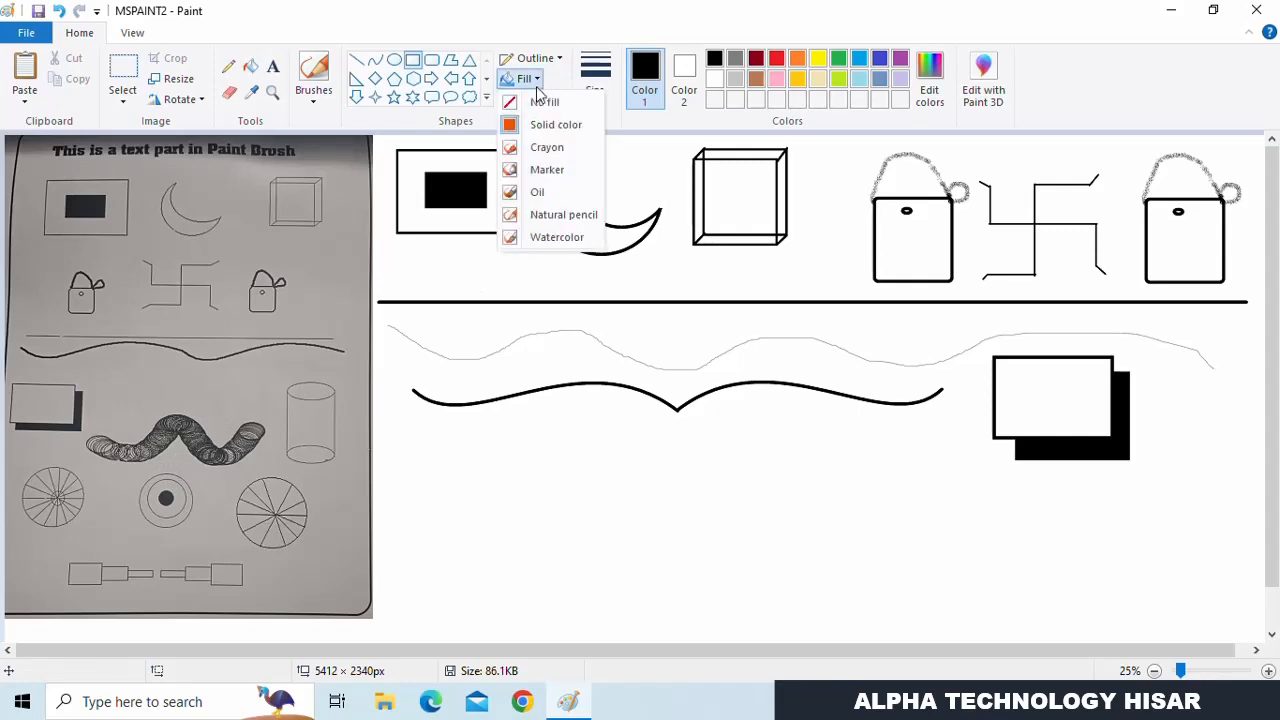
{"action": "left_click", "coordinate": [543, 104]}
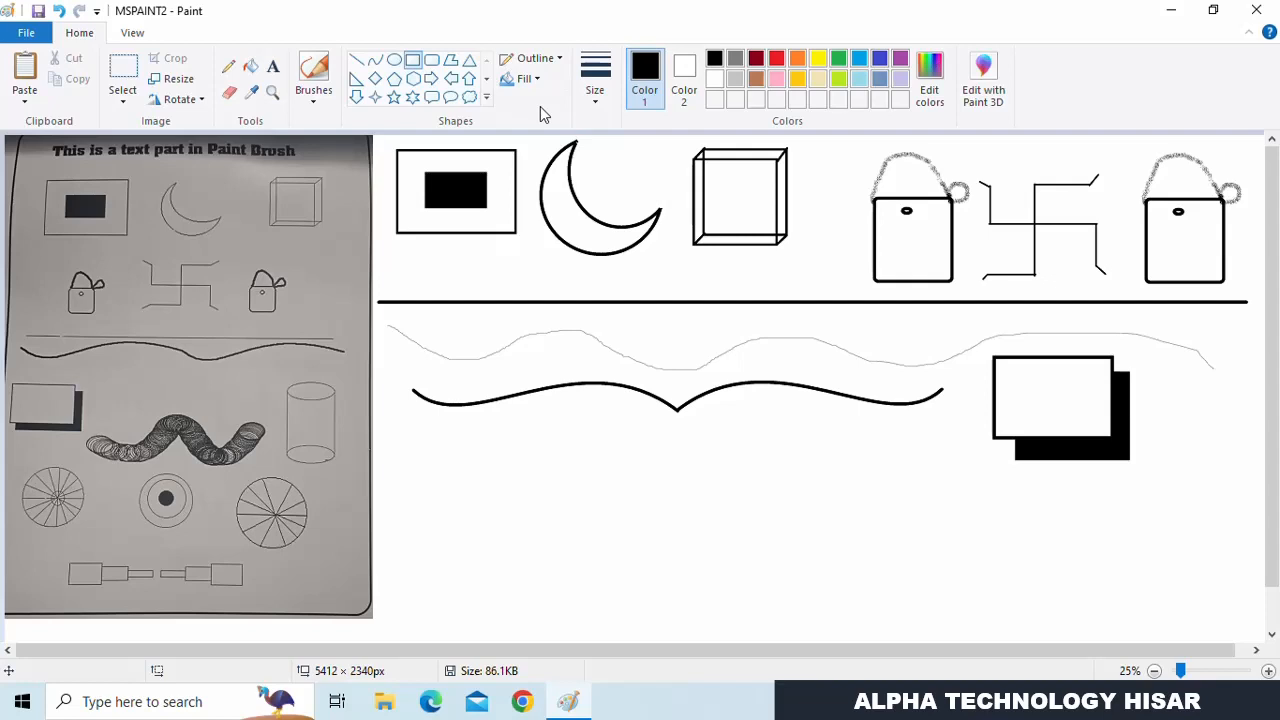
{"action": "left_click", "coordinate": [394, 60]}
{"action": "left_click_drag", "start_coordinate": [472, 437], "coordinate": [528, 509]}
{"action": "left_click", "coordinate": [597, 97]}
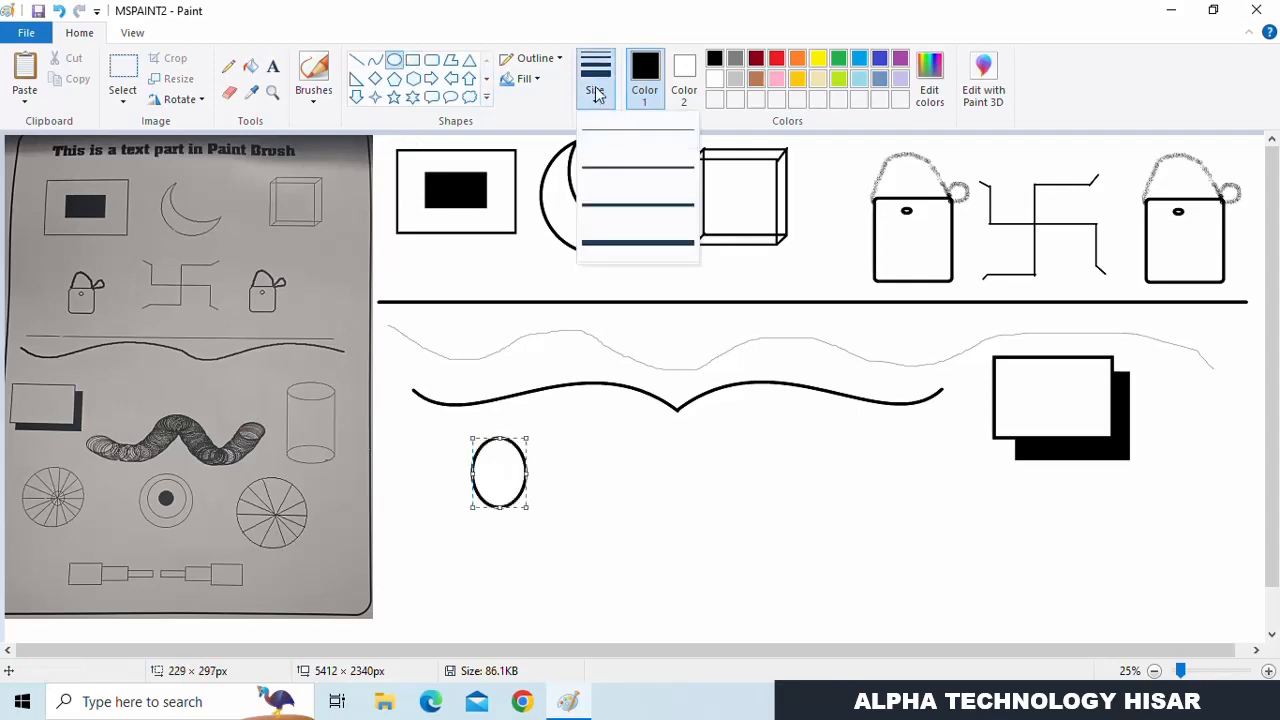
{"action": "left_click", "coordinate": [620, 169]}
- Select the ellipse and trail overlapping copies of it rightward along a wavy path to form a coil
{"action": "left_click", "coordinate": [123, 68]}
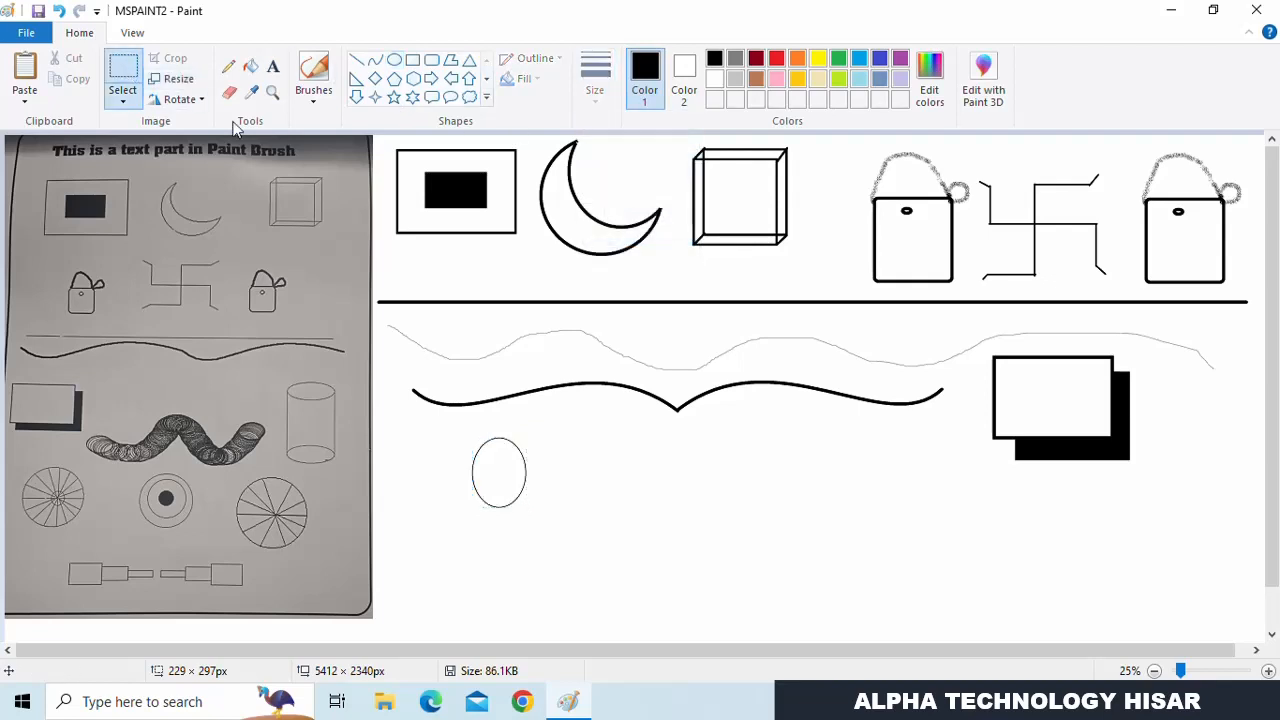
{"action": "left_click_drag", "start_coordinate": [456, 437], "coordinate": [559, 521]}
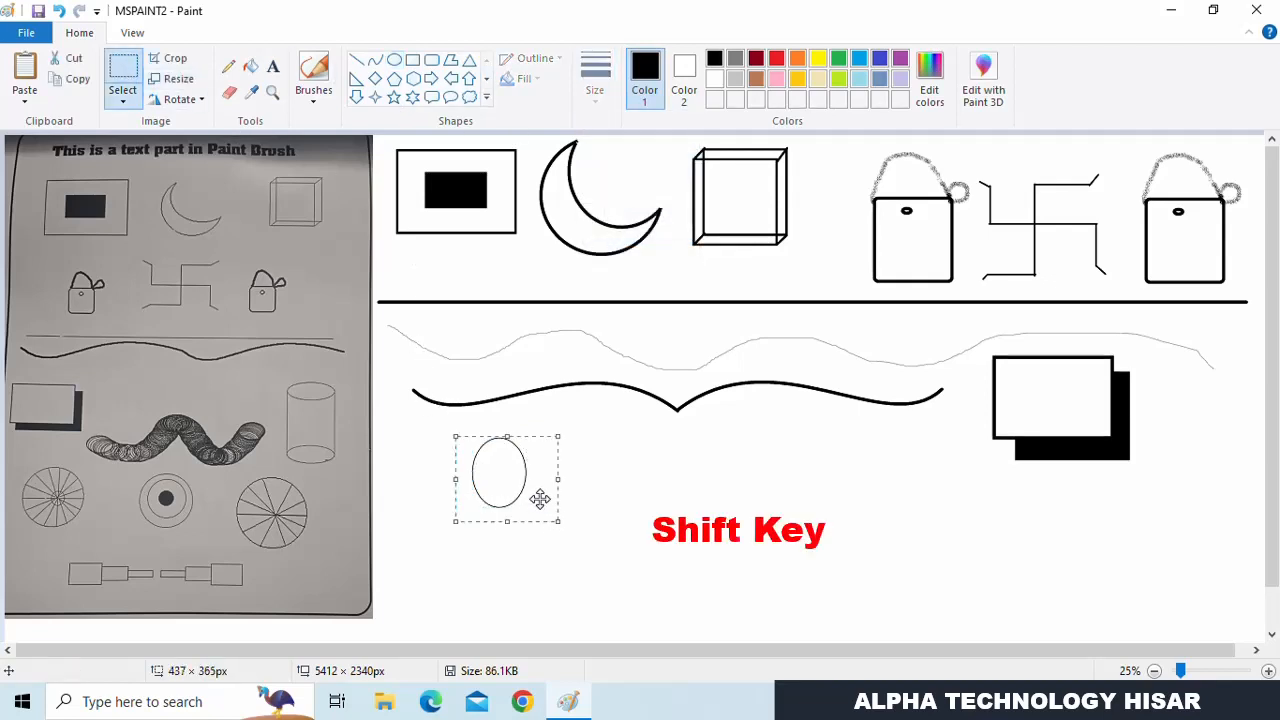
{"action": "mouse_move", "coordinate": [503, 477]}
{"action": "left_mouse_down"}
{"action": "mouse_move", "coordinate": [566, 462]}
{"action": "mouse_move", "coordinate": [636, 497]}
{"action": "mouse_move", "coordinate": [699, 473]}
{"action": "mouse_move", "coordinate": [753, 473]}
{"action": "mouse_move", "coordinate": [819, 503]}
{"action": "mouse_move", "coordinate": [909, 487]}
{"action": "left_mouse_up"}
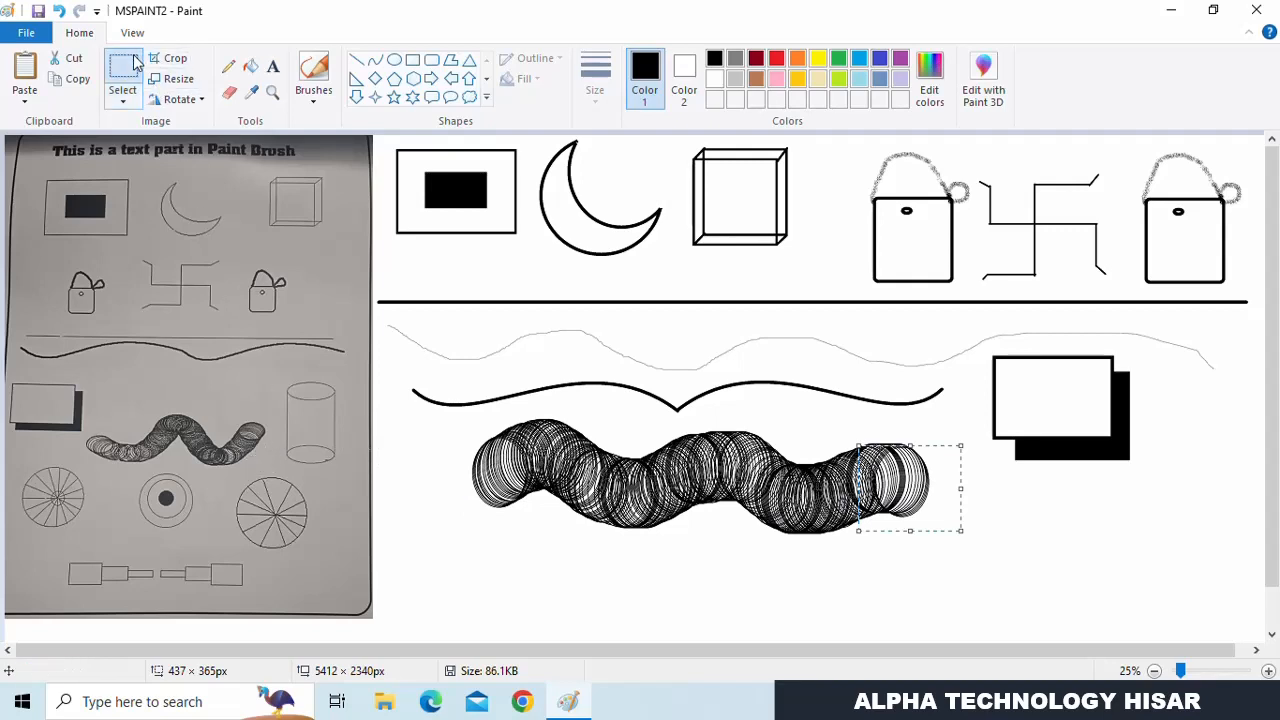
- Select the whole coil, shrink it proportionally to about half its size, and move it left beneath the thick wave's start
{"action": "left_click", "coordinate": [436, 420]}
{"action": "mouse_move", "coordinate": [448, 426]}
{"action": "left_mouse_down"}
{"action": "mouse_move", "coordinate": [607, 510]}
{"action": "mouse_move", "coordinate": [987, 597]}
{"action": "mouse_move", "coordinate": [660, 451]}
{"action": "mouse_move", "coordinate": [519, 408]}
{"action": "mouse_move", "coordinate": [452, 416]}
{"action": "left_mouse_up"}
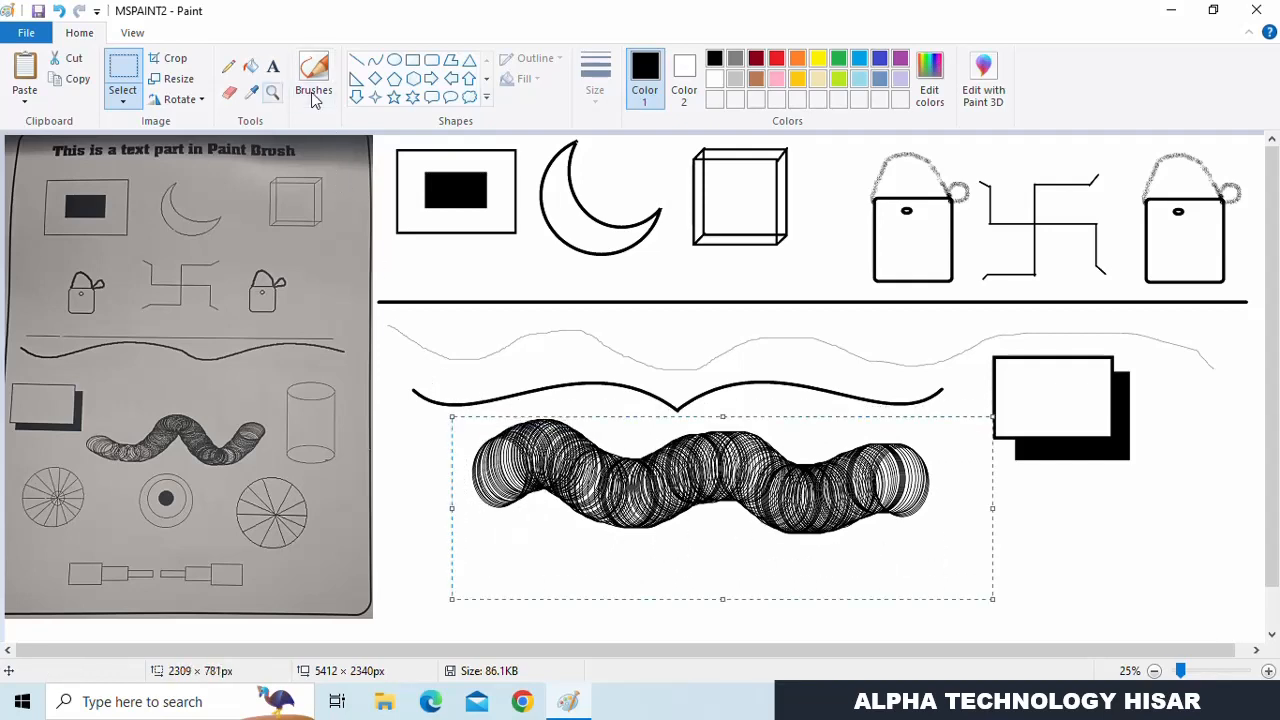
{"action": "left_click", "coordinate": [175, 78]}
{"action": "double_click", "coordinate": [228, 177]}
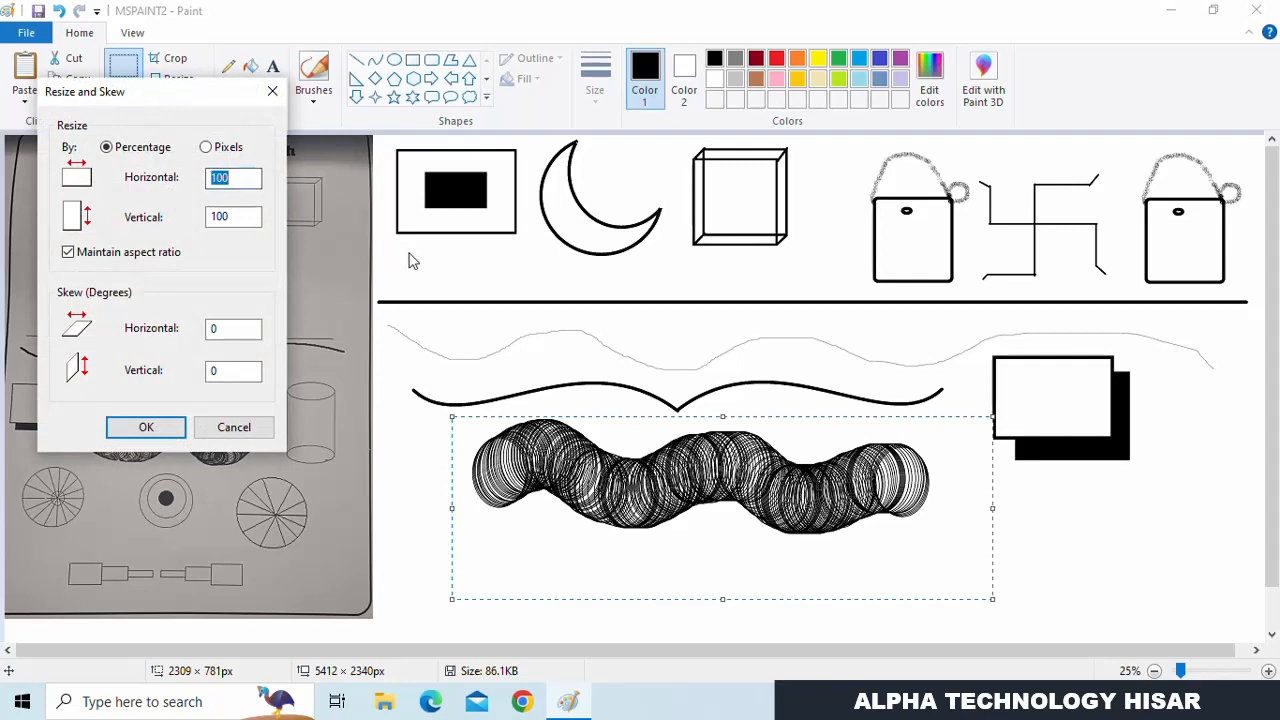
{"action": "key", "text": "Return"}
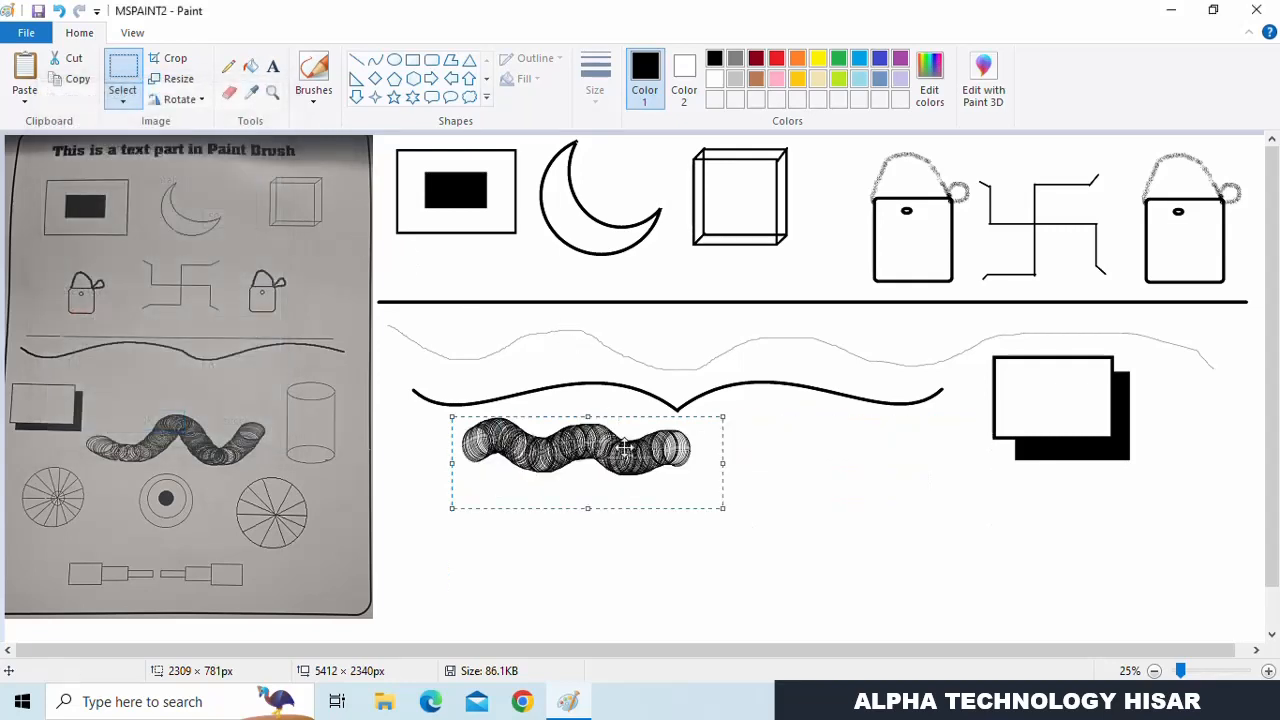
{"action": "left_click_drag", "start_coordinate": [614, 450], "coordinate": [539, 448]}
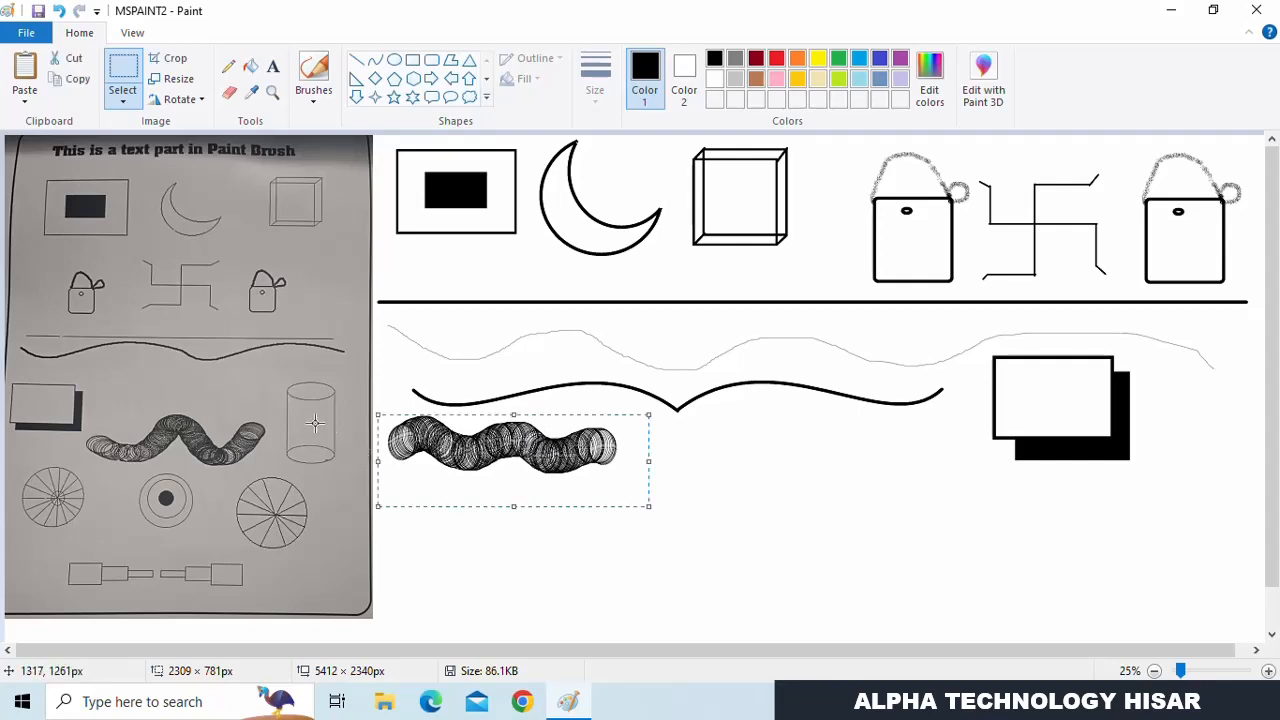
- Draw an upright rounded rectangle about 413 × 689 px to the right of the coil and give it a thicker outline
{"action": "left_click", "coordinate": [431, 61]}
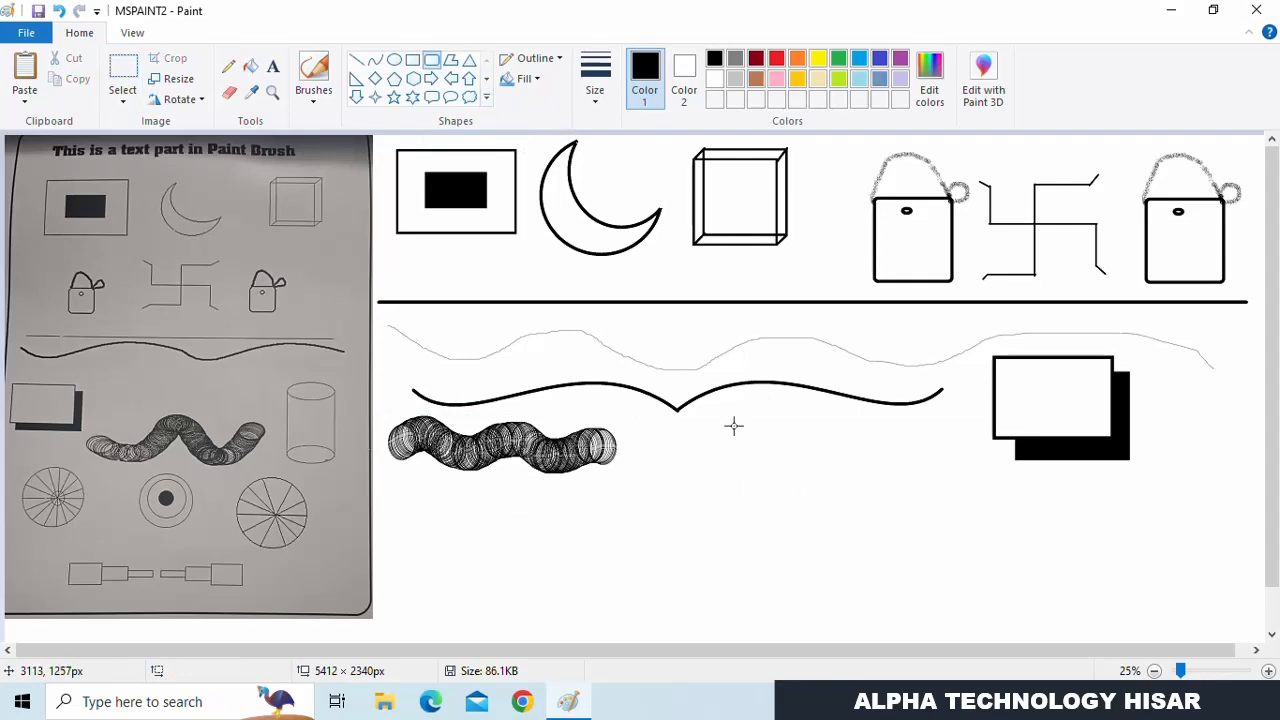
{"action": "left_click_drag", "start_coordinate": [734, 437], "coordinate": [834, 599]}
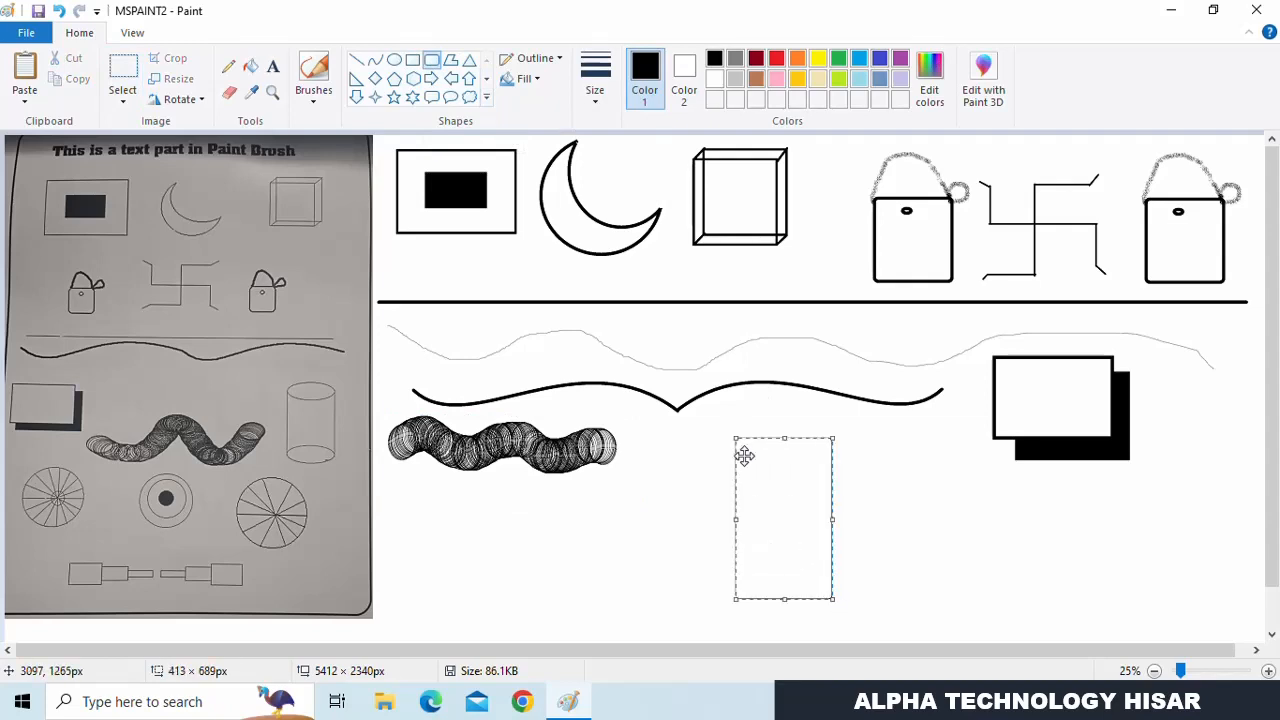
{"action": "left_click", "coordinate": [596, 82]}
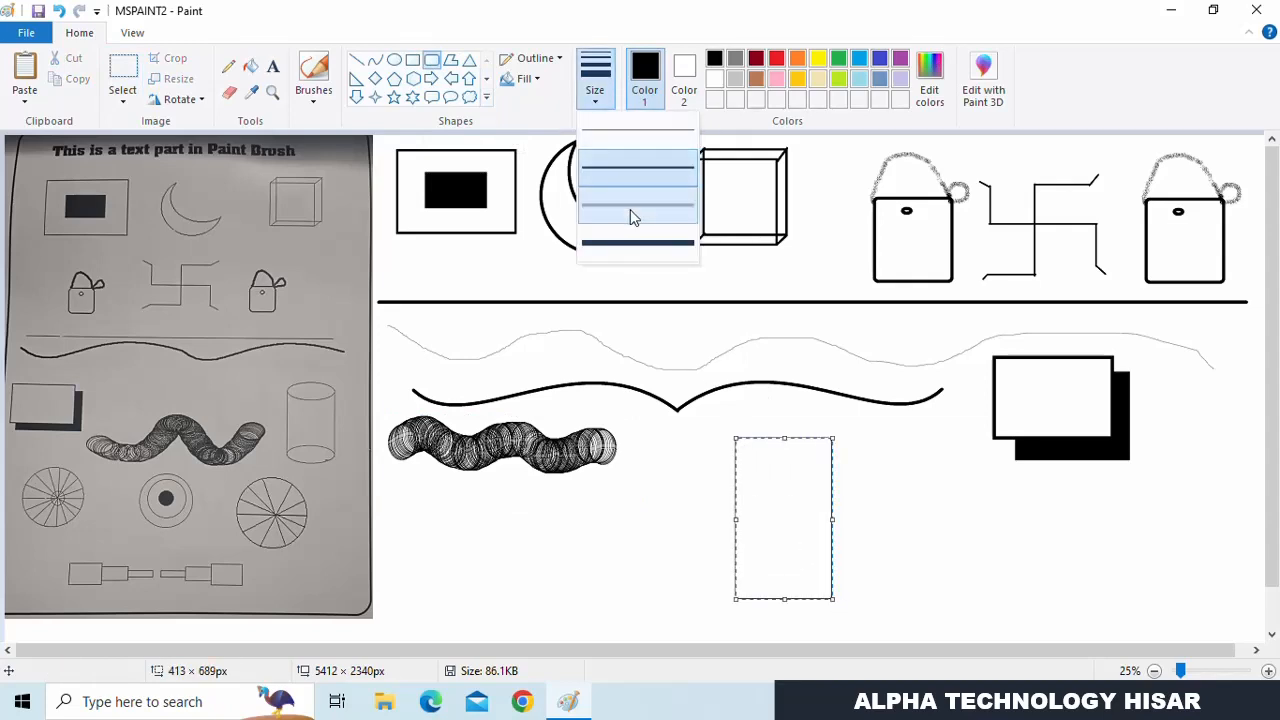
{"action": "left_click", "coordinate": [638, 242]}
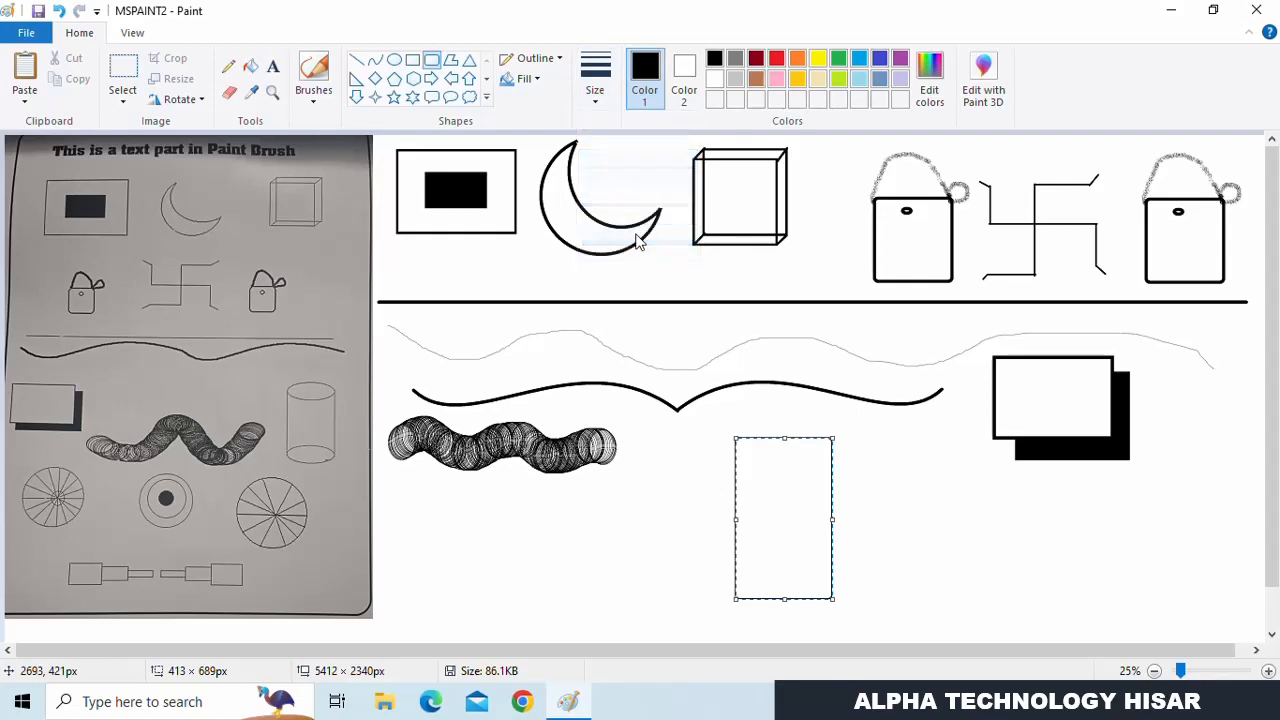
- Delete the upper and lower ends of the rounded rectangle, leaving only its two straight vertical sides
{"action": "left_click", "coordinate": [113, 75]}
{"action": "left_click_drag", "start_coordinate": [715, 428], "coordinate": [846, 484]}
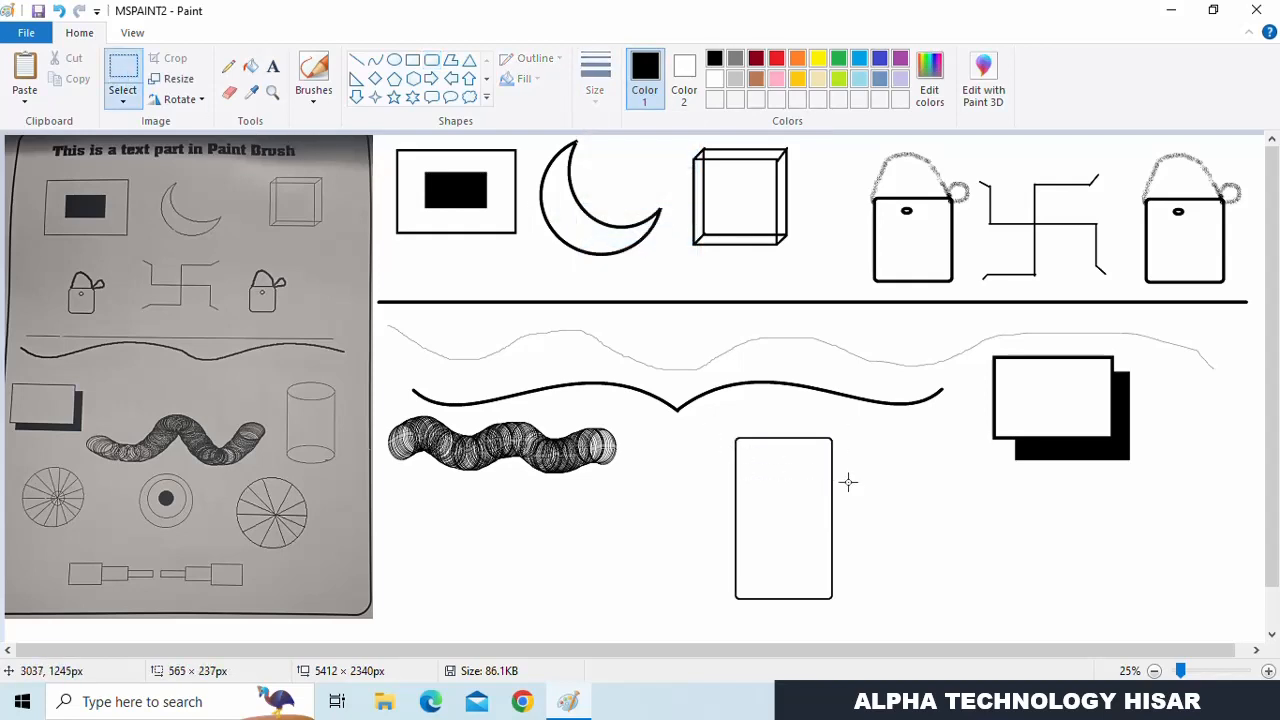
{"action": "key", "text": "Delete"}
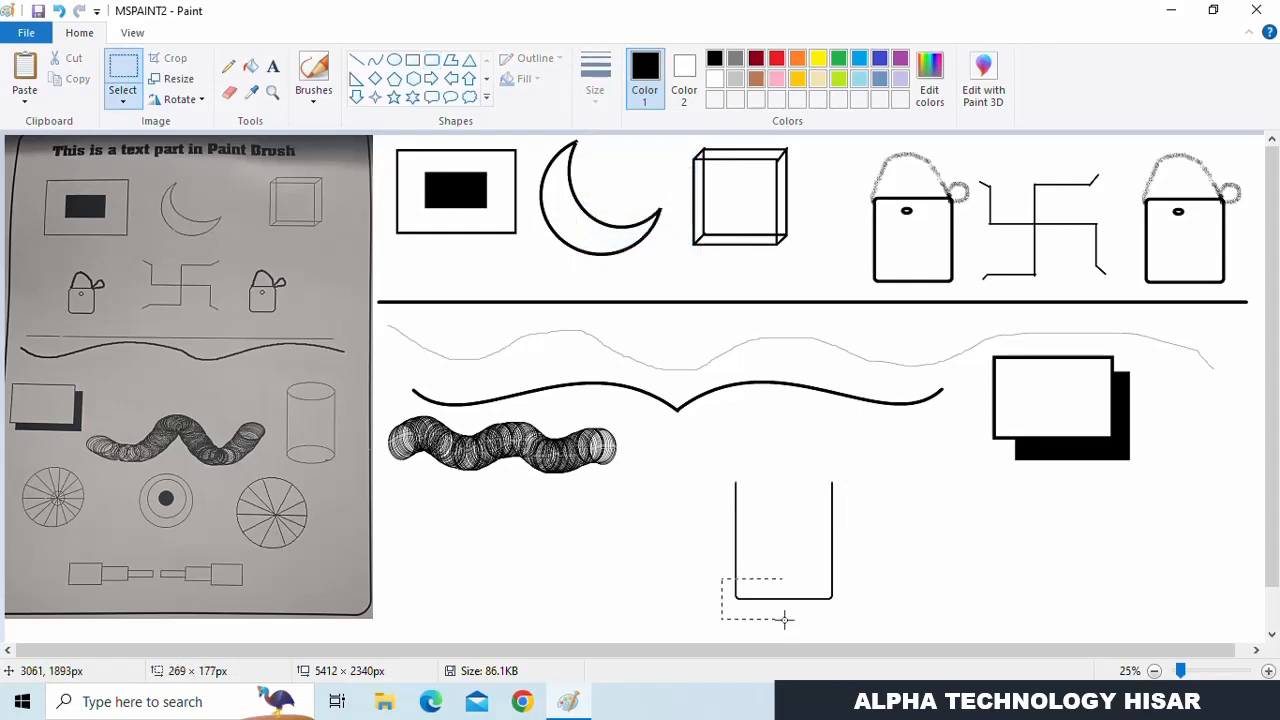
{"action": "left_click_drag", "start_coordinate": [785, 620], "coordinate": [851, 631]}
{"action": "key", "text": "Delete"}
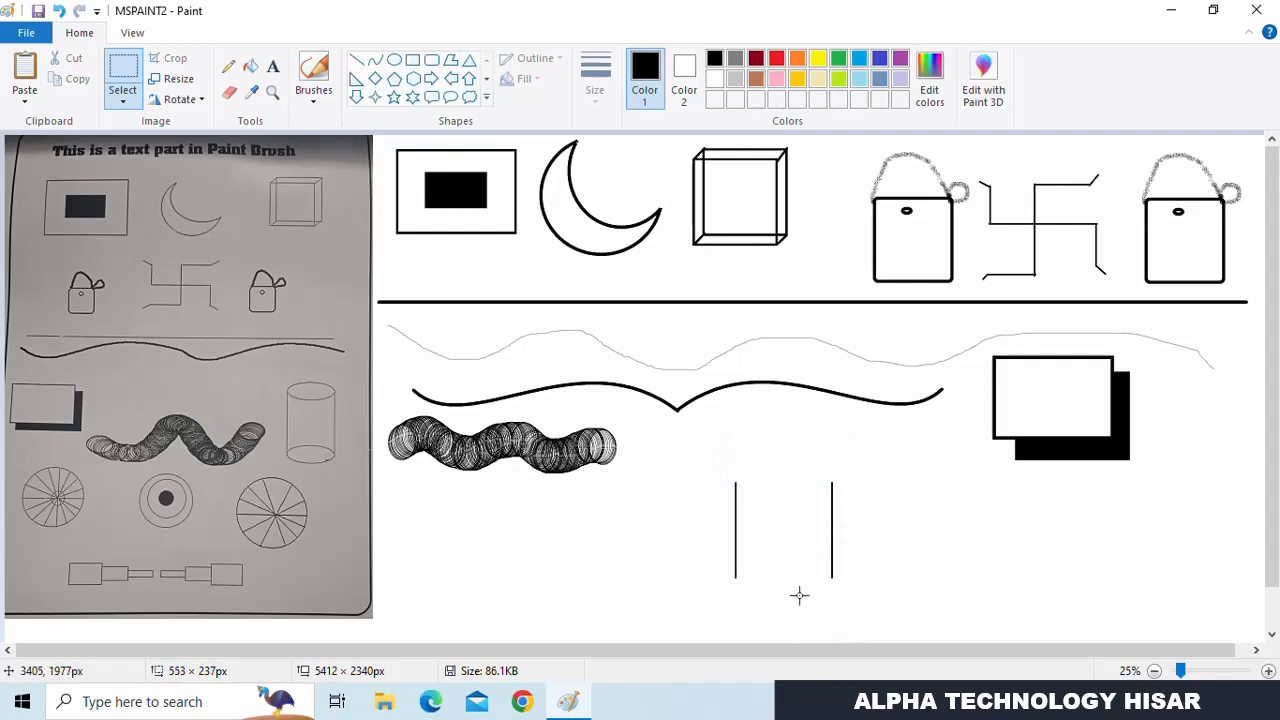
- Draw an ellipse across the upper ends of the two vertical lines and enlarge it to about 425 × 221 px
{"action": "left_click", "coordinate": [394, 60]}
{"action": "left_click_drag", "start_coordinate": [736, 465], "coordinate": [833, 510]}
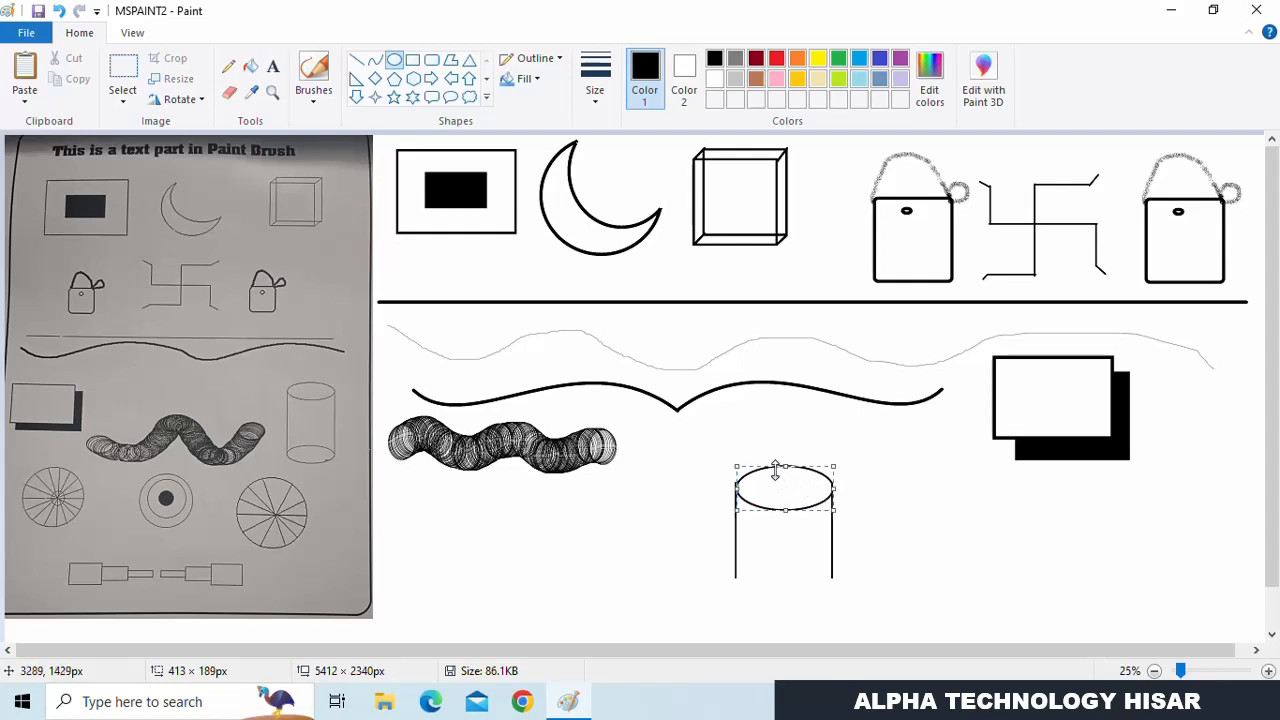
{"action": "left_click_drag", "start_coordinate": [734, 462], "coordinate": [732, 457]}
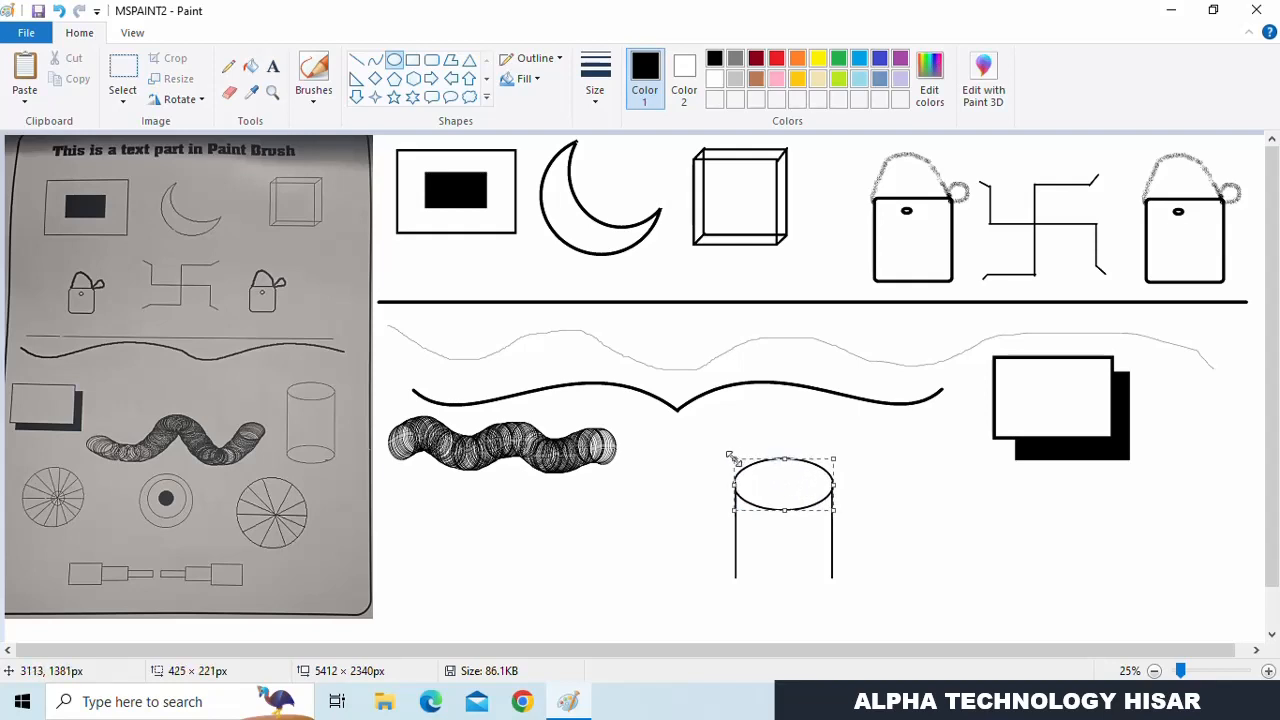
- Copy the ellipse with its two side lines, flip the copy vertically, and align it below the original to complete a cylinder
{"action": "left_click", "coordinate": [123, 75]}
{"action": "left_click_drag", "start_coordinate": [703, 450], "coordinate": [882, 603]}
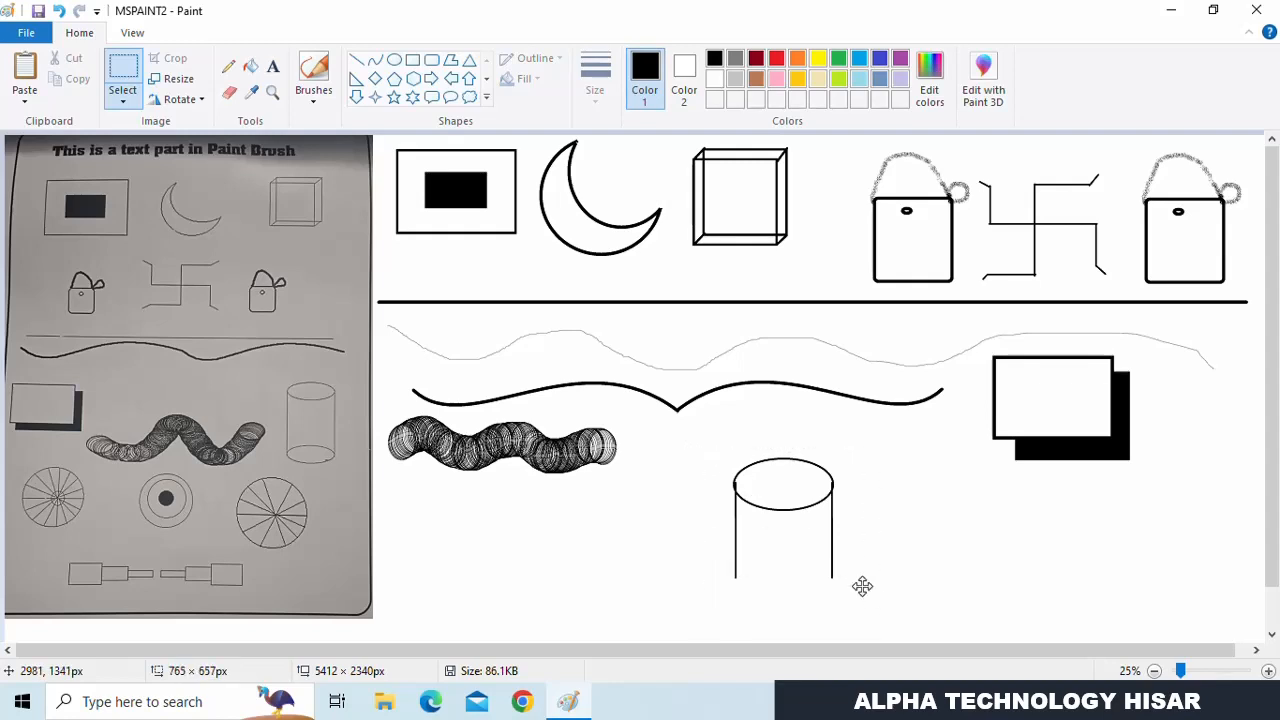
{"action": "left_click_drag", "start_coordinate": [793, 510], "coordinate": [803, 558]}
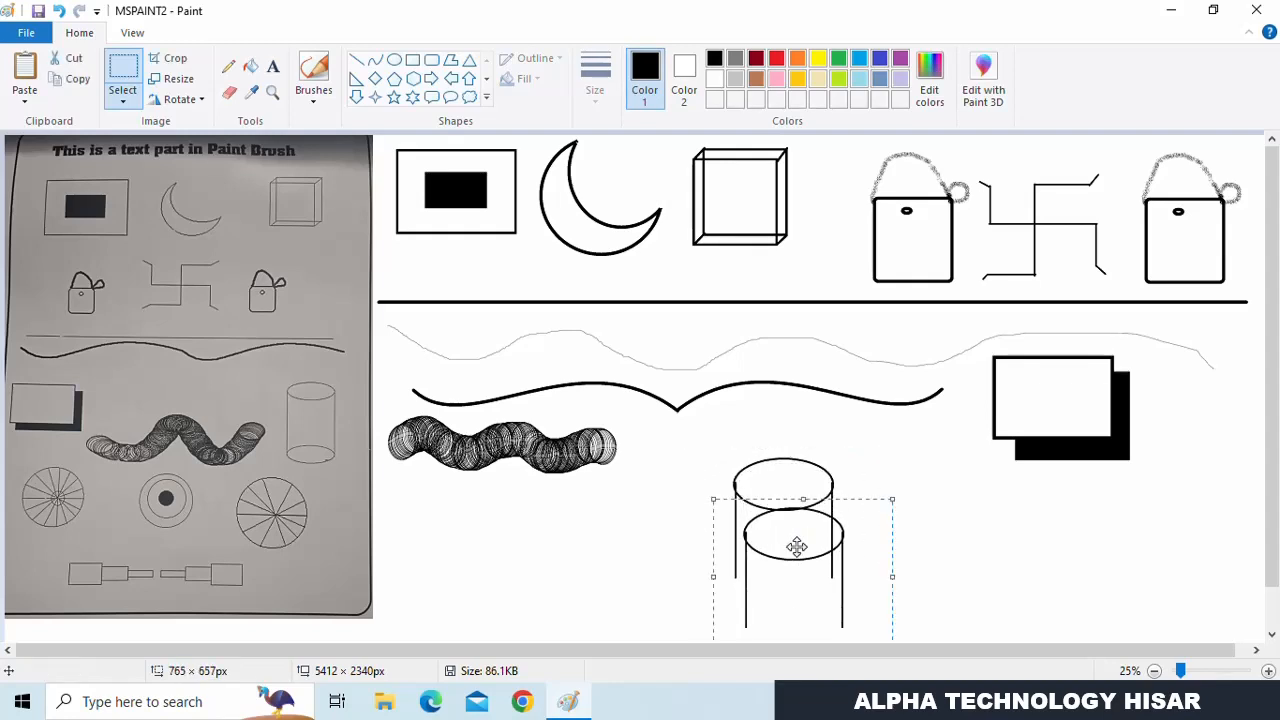
{"action": "left_click", "coordinate": [180, 99]}
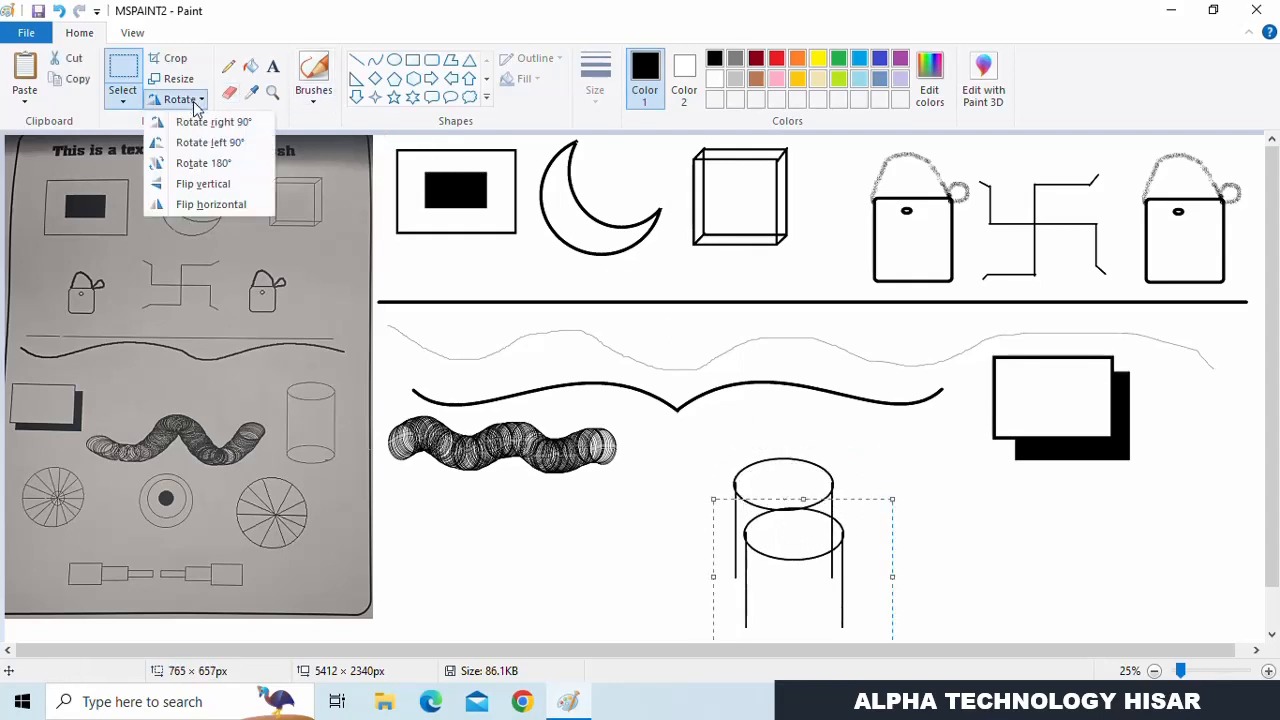
{"action": "left_click", "coordinate": [222, 186]}
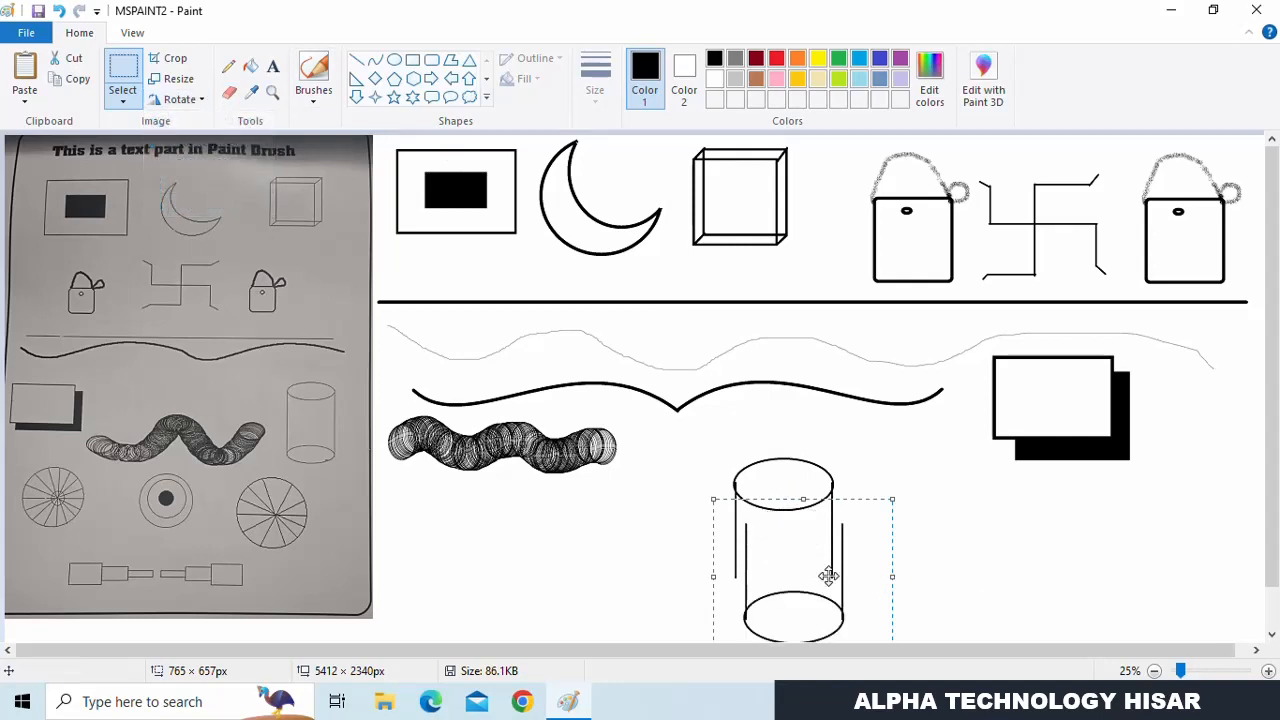
{"action": "left_click_drag", "start_coordinate": [825, 570], "coordinate": [815, 569]}
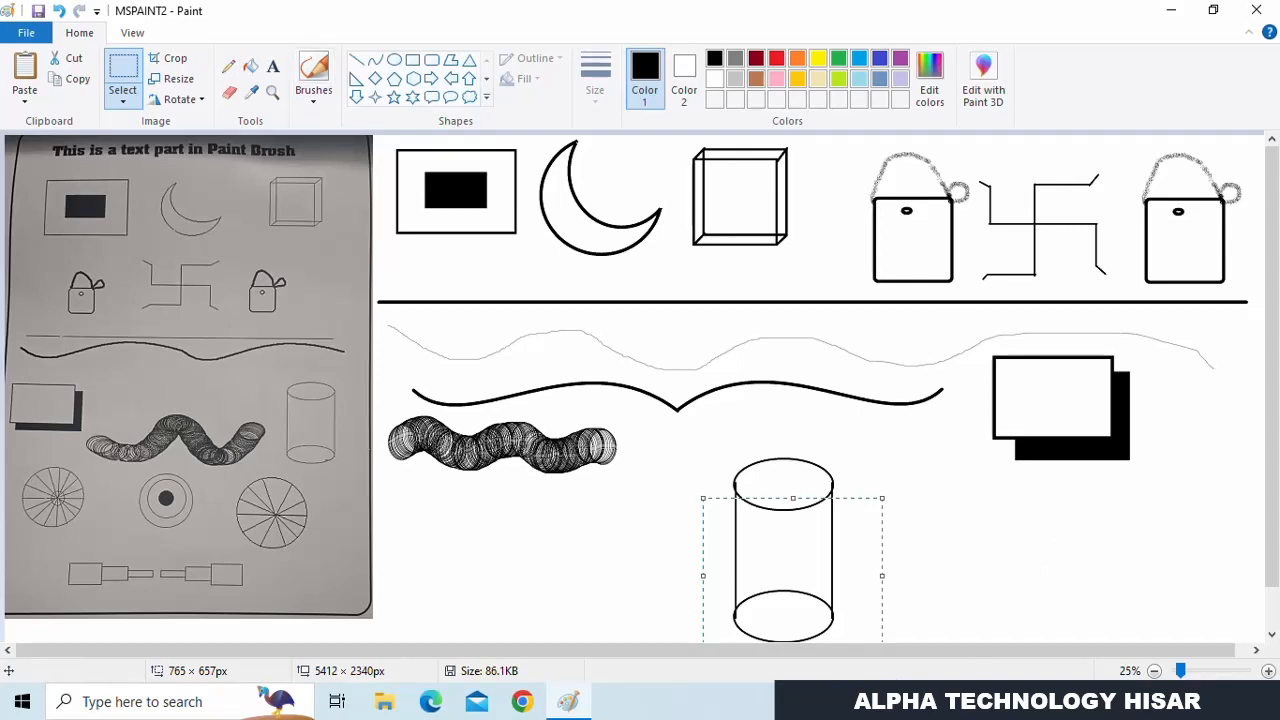
- Resize the cylinder to 50% with its aspect ratio kept and move it to the right of the shadowed rectangle
{"action": "left_click", "coordinate": [118, 76]}
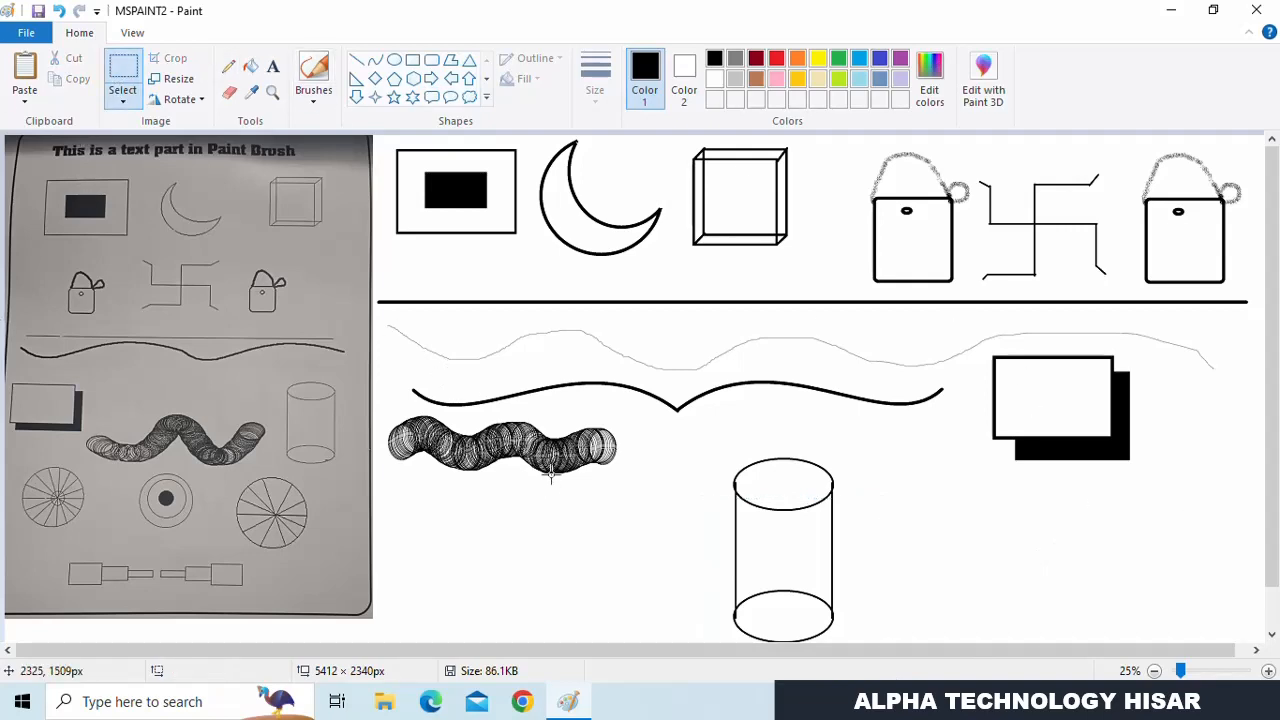
{"action": "left_click_drag", "start_coordinate": [703, 439], "coordinate": [860, 645]}
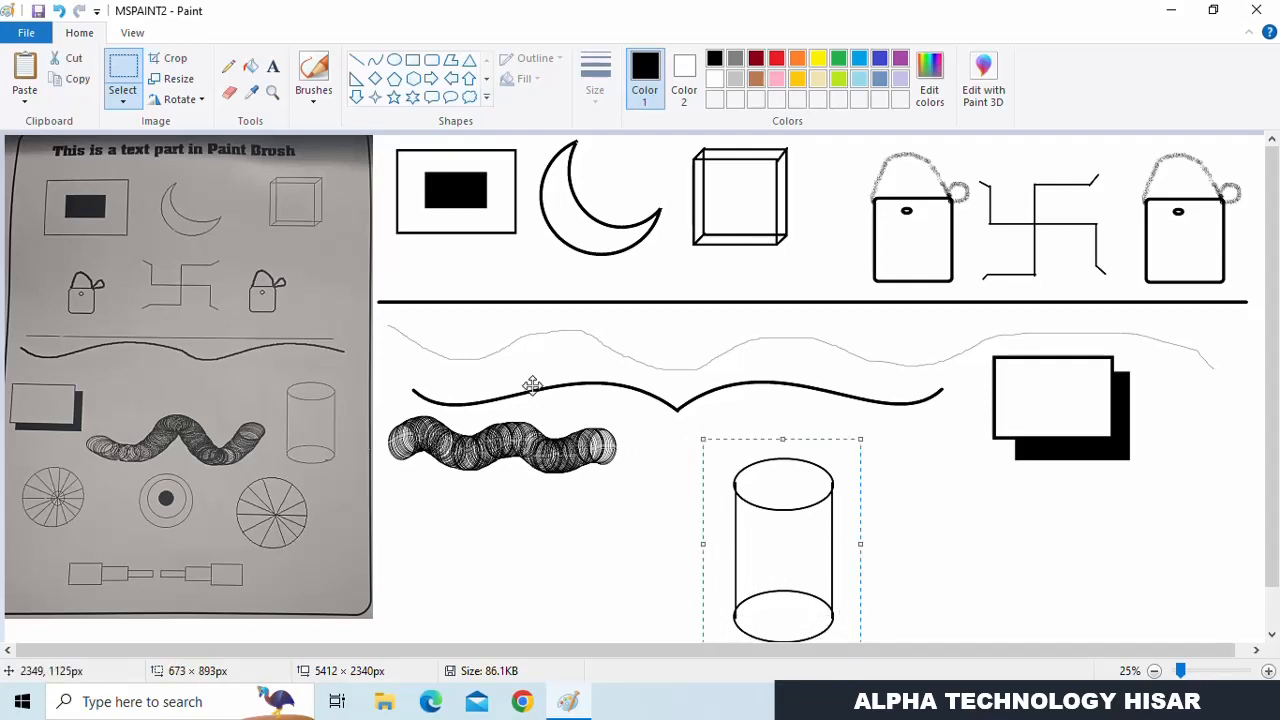
{"action": "left_click", "coordinate": [172, 78]}
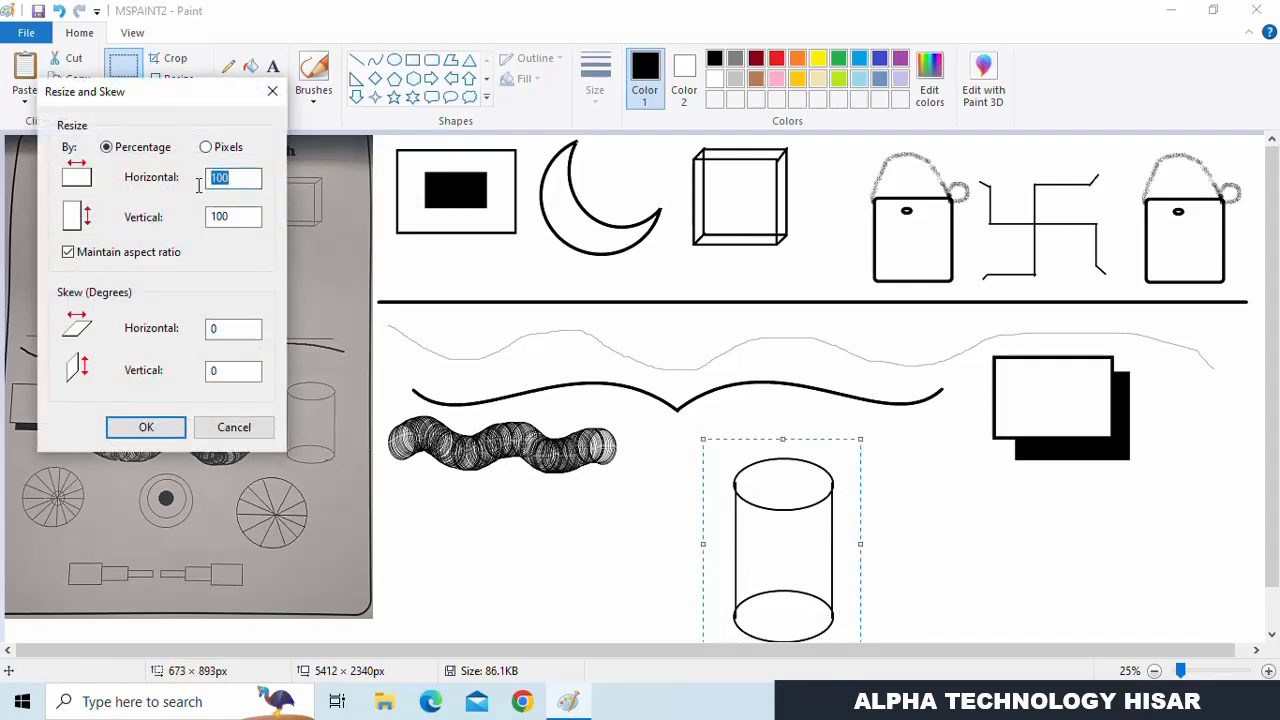
{"action": "type", "text": "50"}
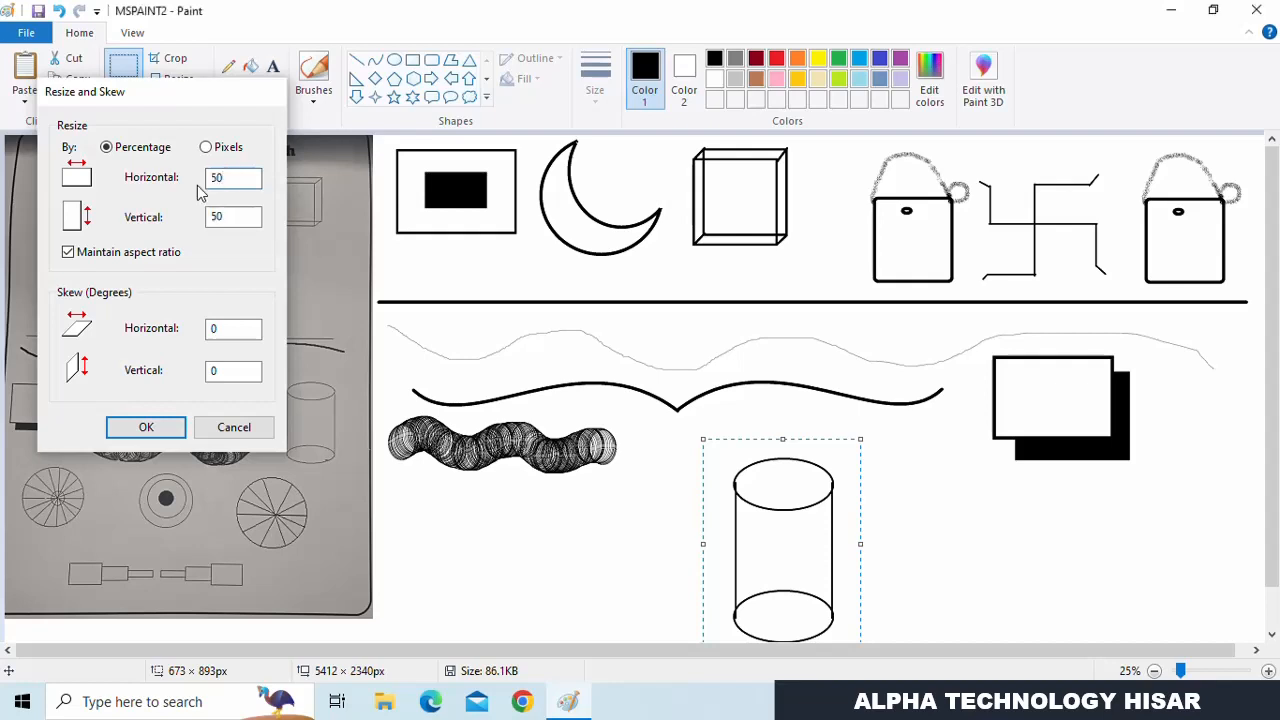
{"action": "key", "text": "Return"}
{"action": "left_click_drag", "start_coordinate": [726, 486], "coordinate": [1187, 421]}
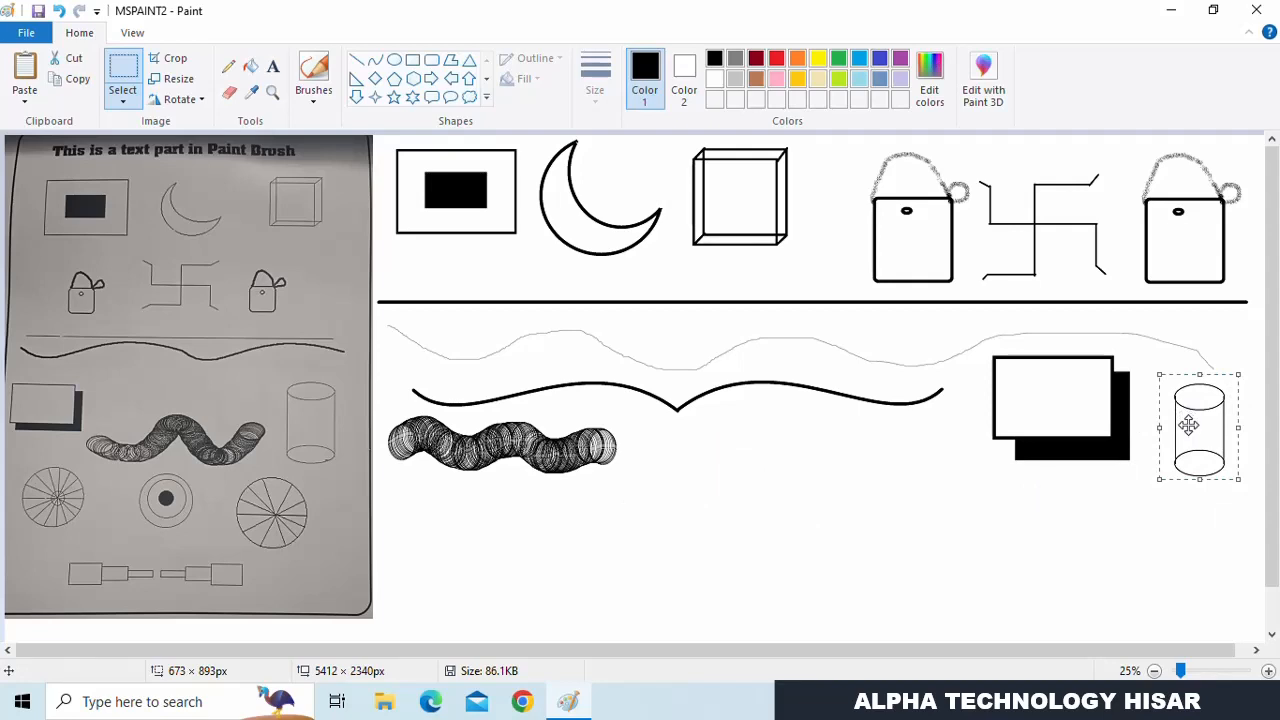
{"action": "left_click", "coordinate": [6, 580]}
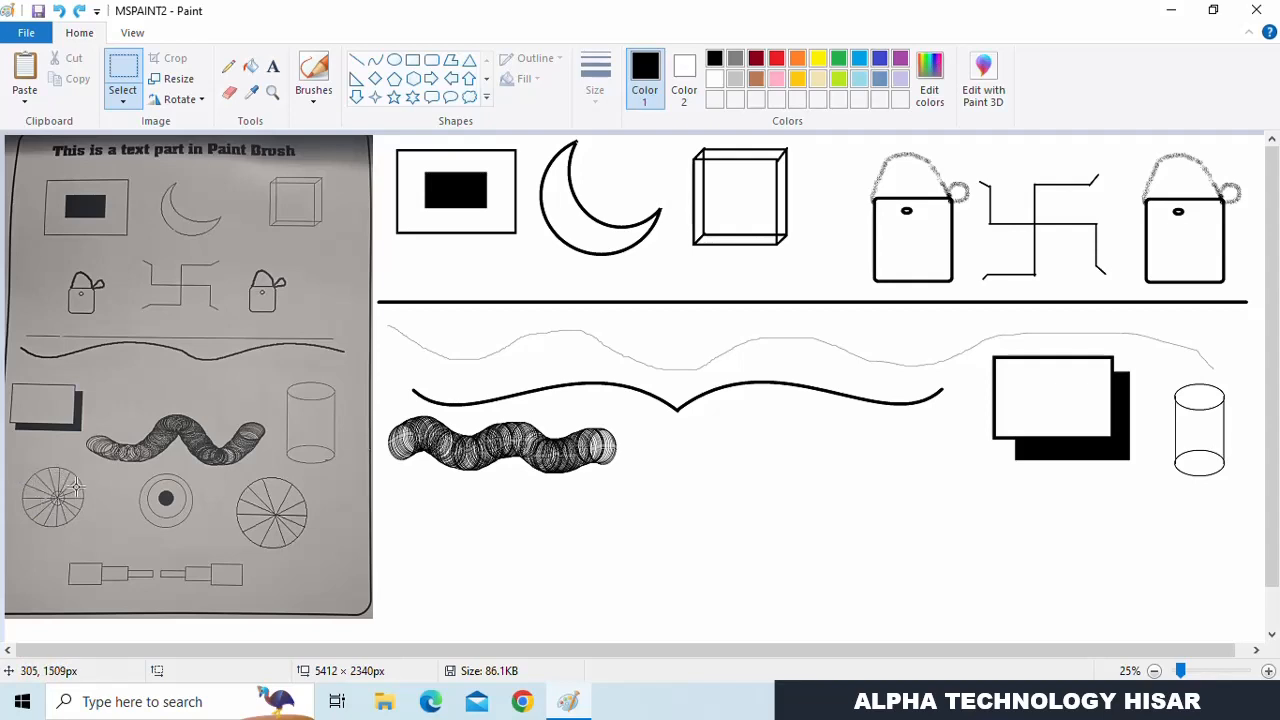
- Draw a large circle below and right of the coil, with a small ellipse about 101 × 121 px near its centre
{"action": "left_click", "coordinate": [394, 60]}
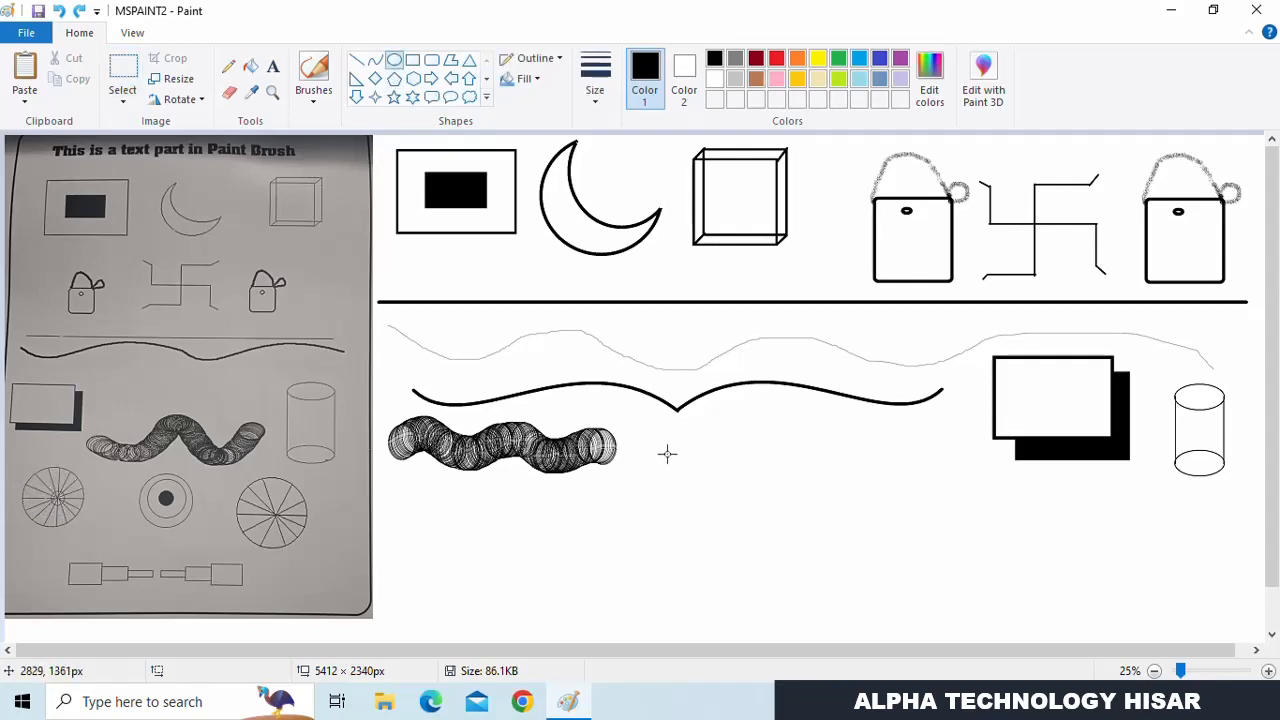
{"action": "left_click_drag", "start_coordinate": [667, 454], "coordinate": [803, 583]}
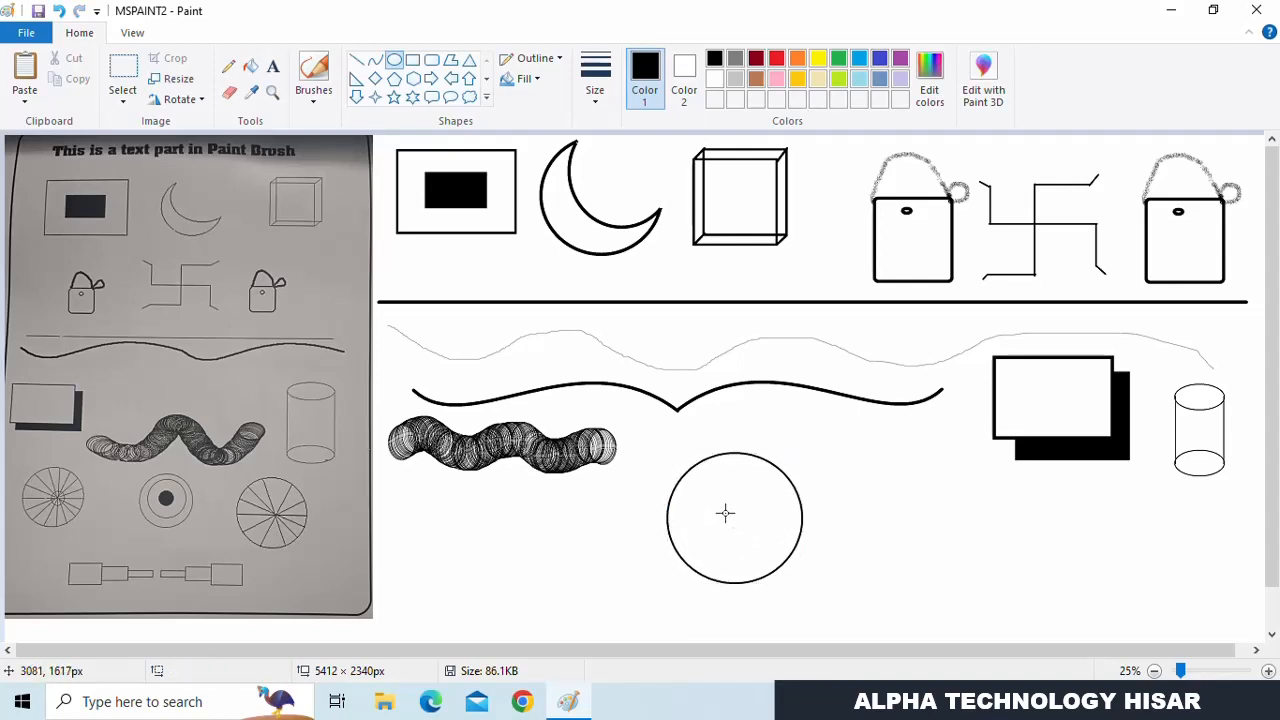
{"action": "left_click_drag", "start_coordinate": [717, 507], "coordinate": [742, 537]}
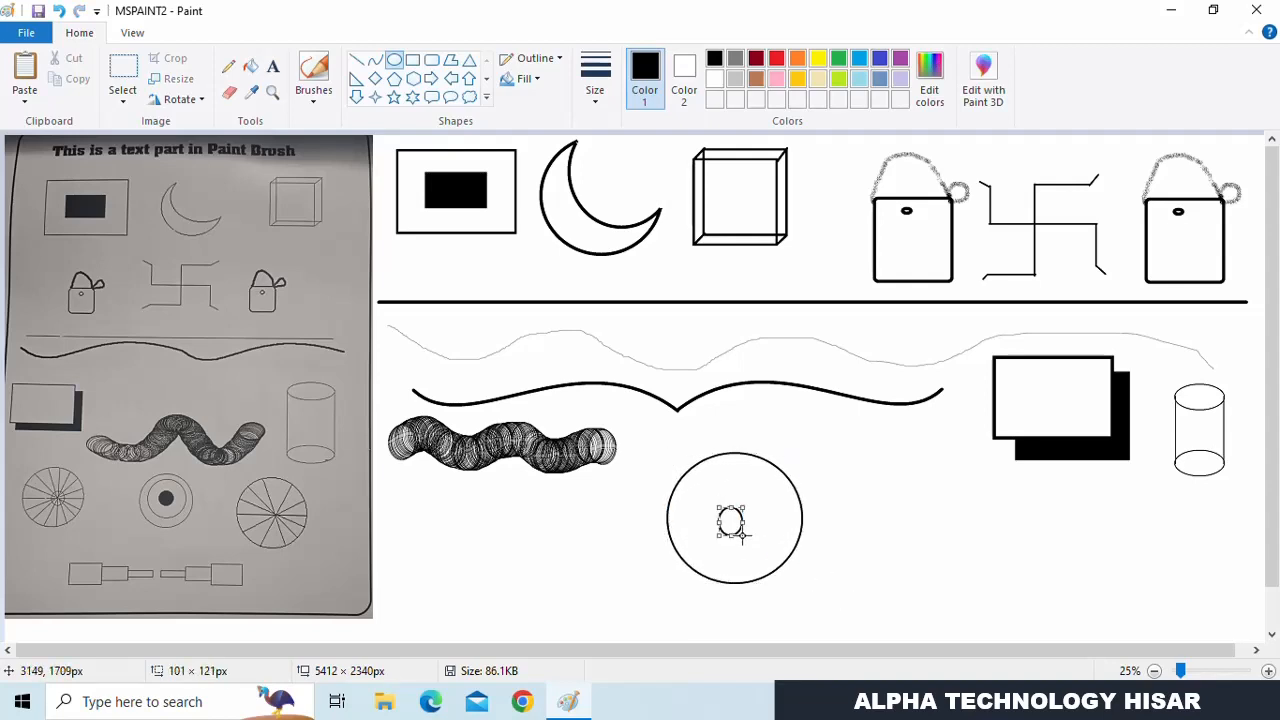
{"action": "left_click", "coordinate": [866, 569]}
- Draw straight spokes from the centre of the large circle out to its rim, all the way around, to form a wheel
{"action": "left_click", "coordinate": [356, 60]}
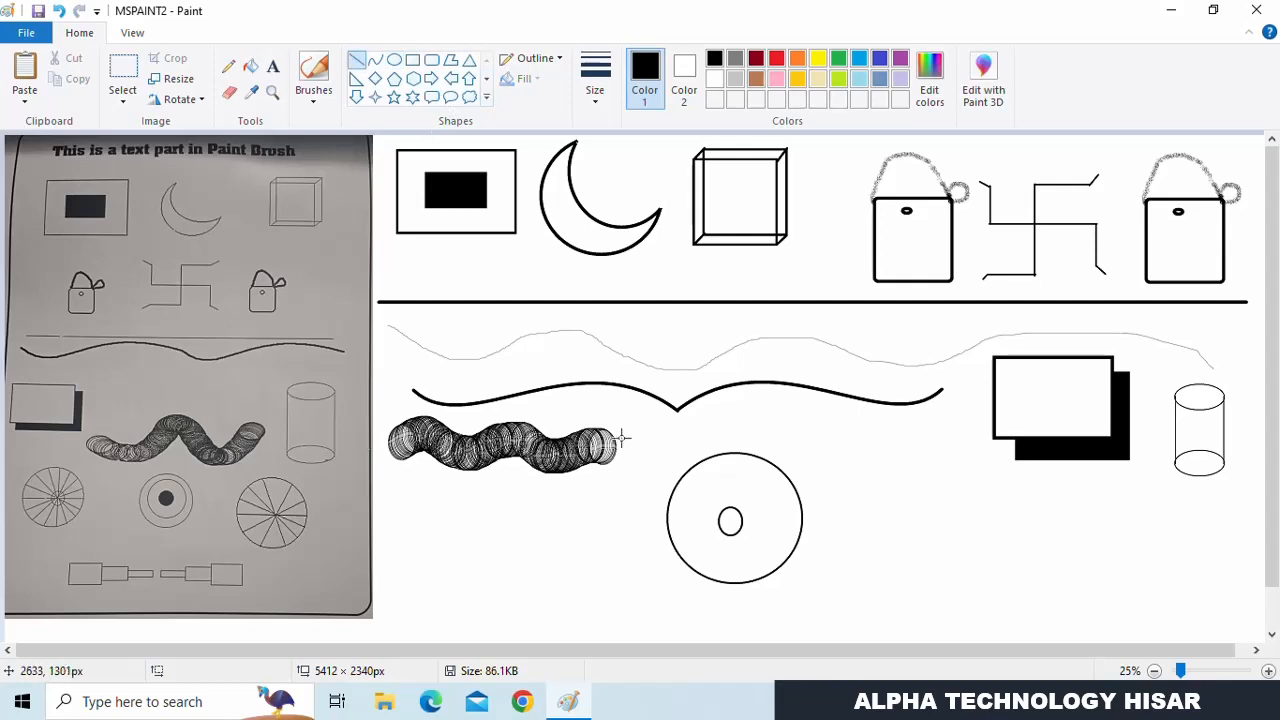
{"action": "left_click_drag", "start_coordinate": [697, 464], "coordinate": [777, 573]}
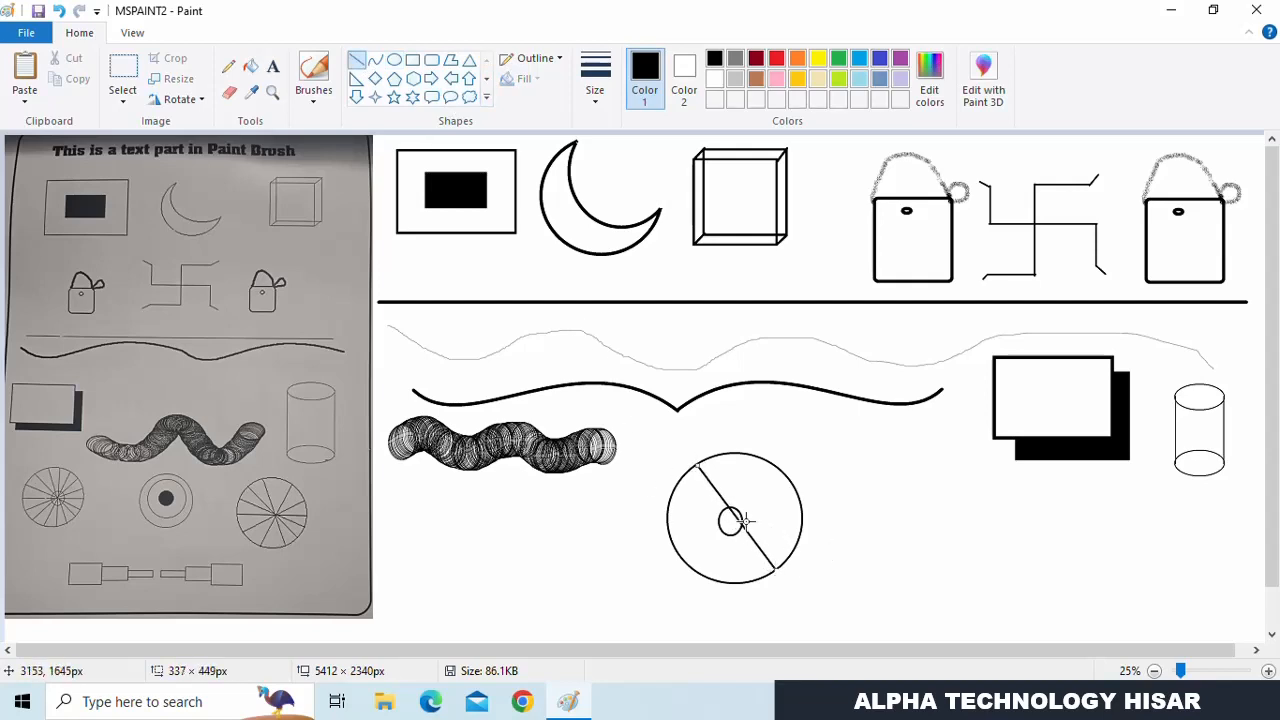
{"action": "mouse_move", "coordinate": [733, 517]}
{"action": "left_mouse_down"}
{"action": "mouse_move", "coordinate": [820, 490]}
{"action": "mouse_move", "coordinate": [733, 527]}
{"action": "left_mouse_up"}
{"action": "left_click", "coordinate": [810, 583]}
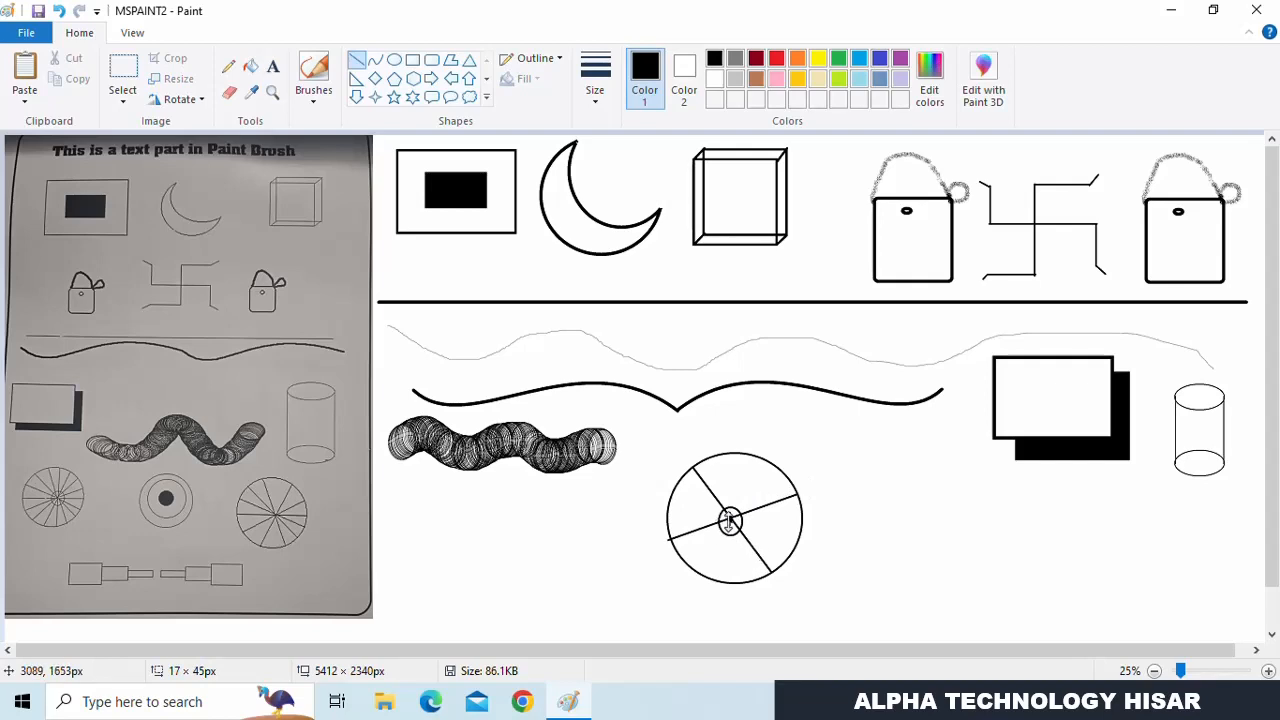
{"action": "left_click_drag", "start_coordinate": [752, 530], "coordinate": [752, 458]}
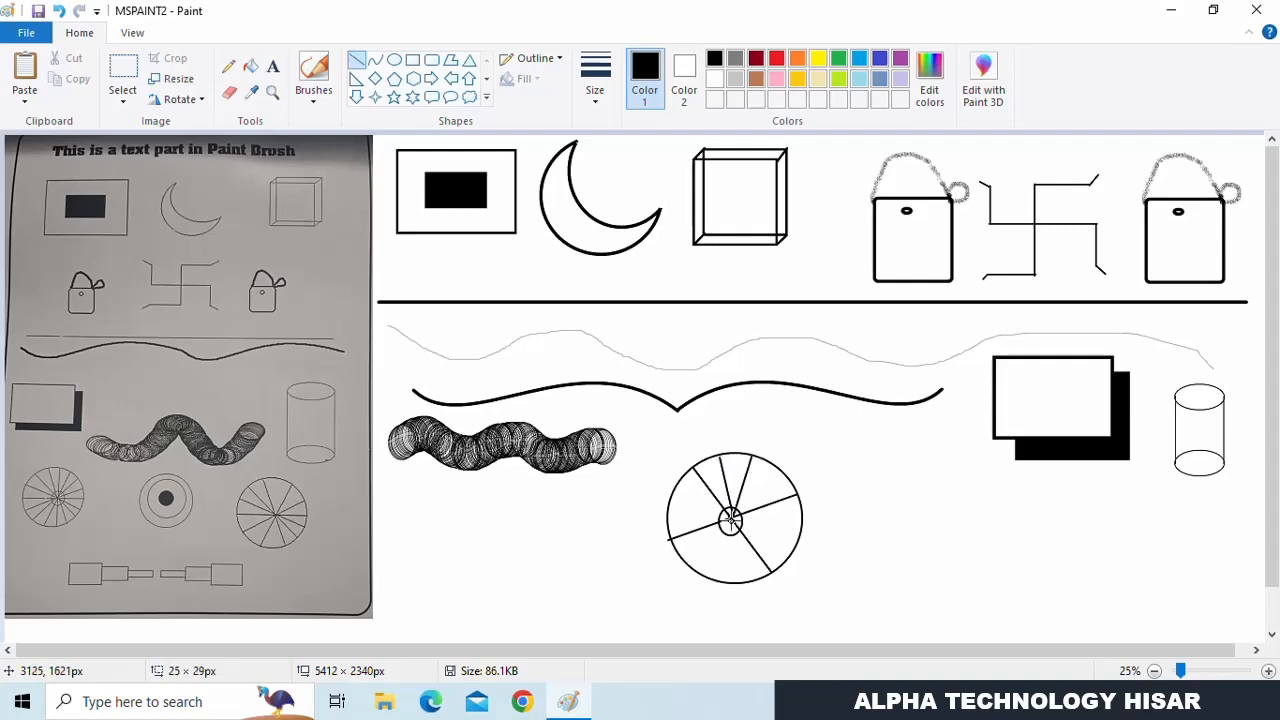
{"action": "left_click_drag", "start_coordinate": [731, 518], "coordinate": [776, 468]}
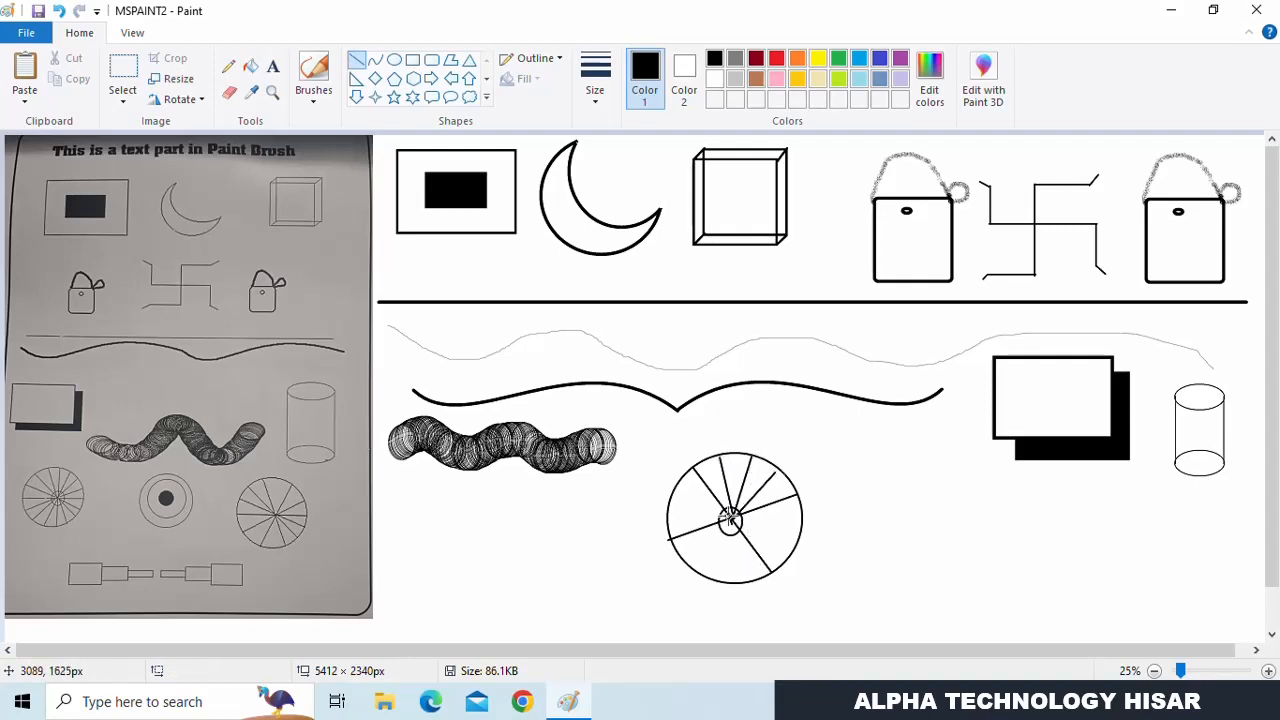
{"action": "left_click_drag", "start_coordinate": [730, 518], "coordinate": [678, 483]}
{"action": "left_click_drag", "start_coordinate": [728, 544], "coordinate": [686, 558]}
{"action": "left_click", "coordinate": [717, 577]}
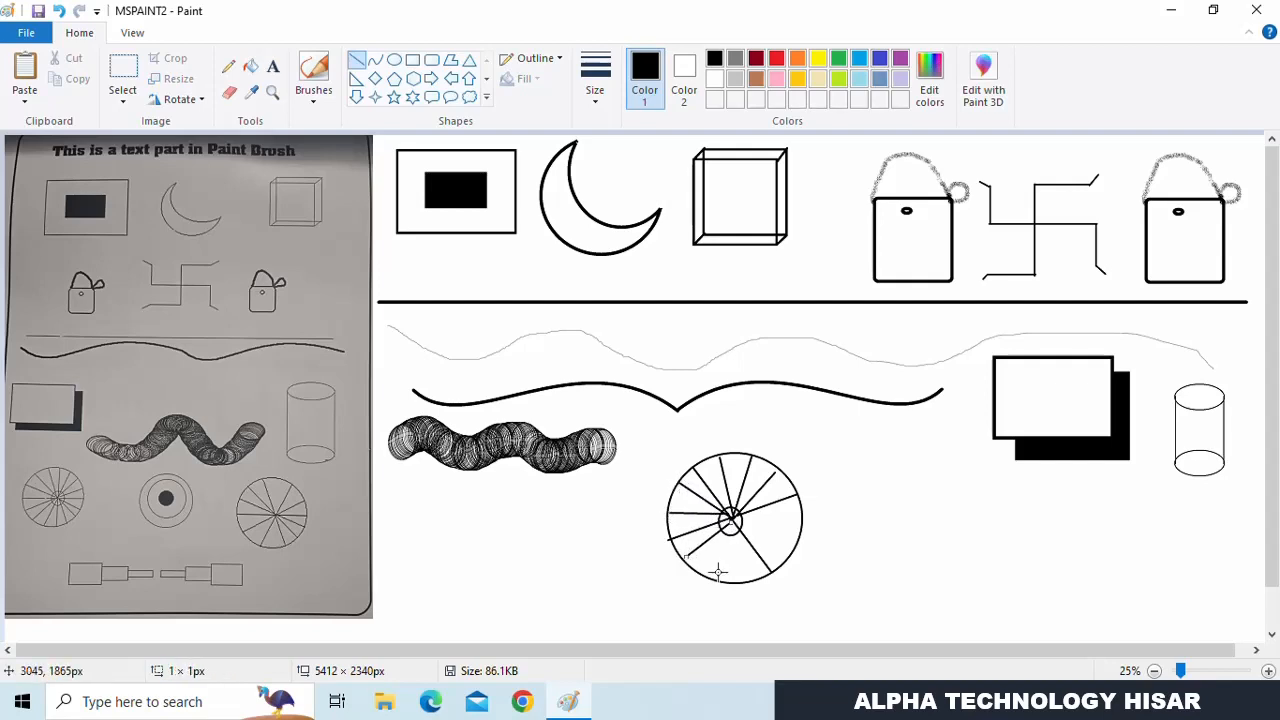
{"action": "left_click_drag", "start_coordinate": [732, 521], "coordinate": [709, 576]}
{"action": "left_click", "coordinate": [736, 587]}
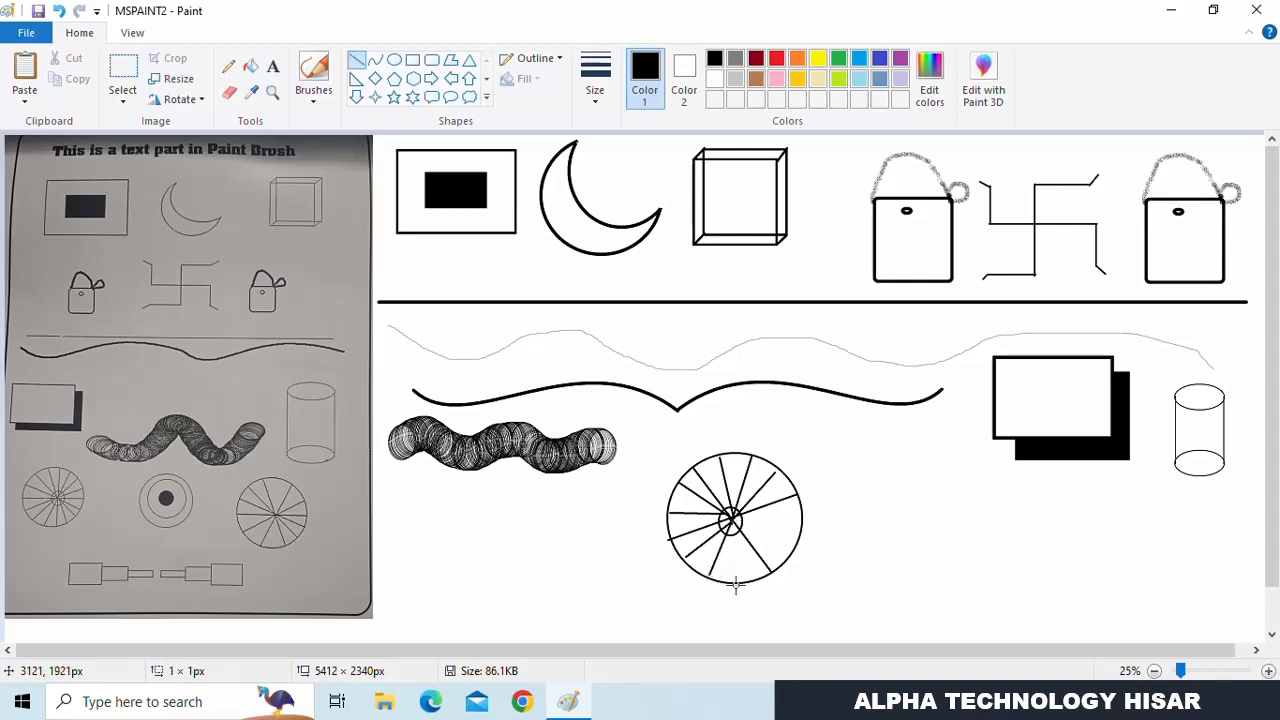
{"action": "left_click_drag", "start_coordinate": [733, 522], "coordinate": [741, 581]}
{"action": "left_click", "coordinate": [766, 600]}
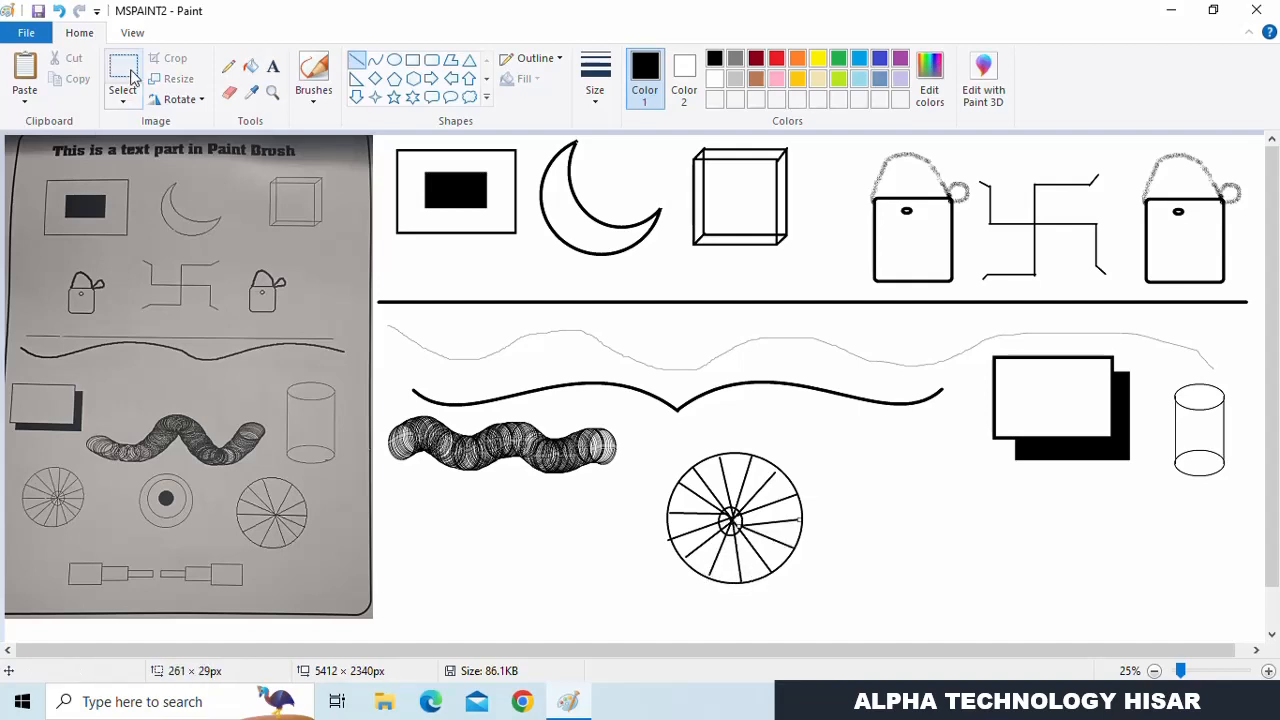
- Resize the spoked wheel to 50% with its aspect ratio kept and move it close to the coil's right end
{"action": "left_click", "coordinate": [123, 78]}
{"action": "left_click_drag", "start_coordinate": [657, 443], "coordinate": [815, 592]}
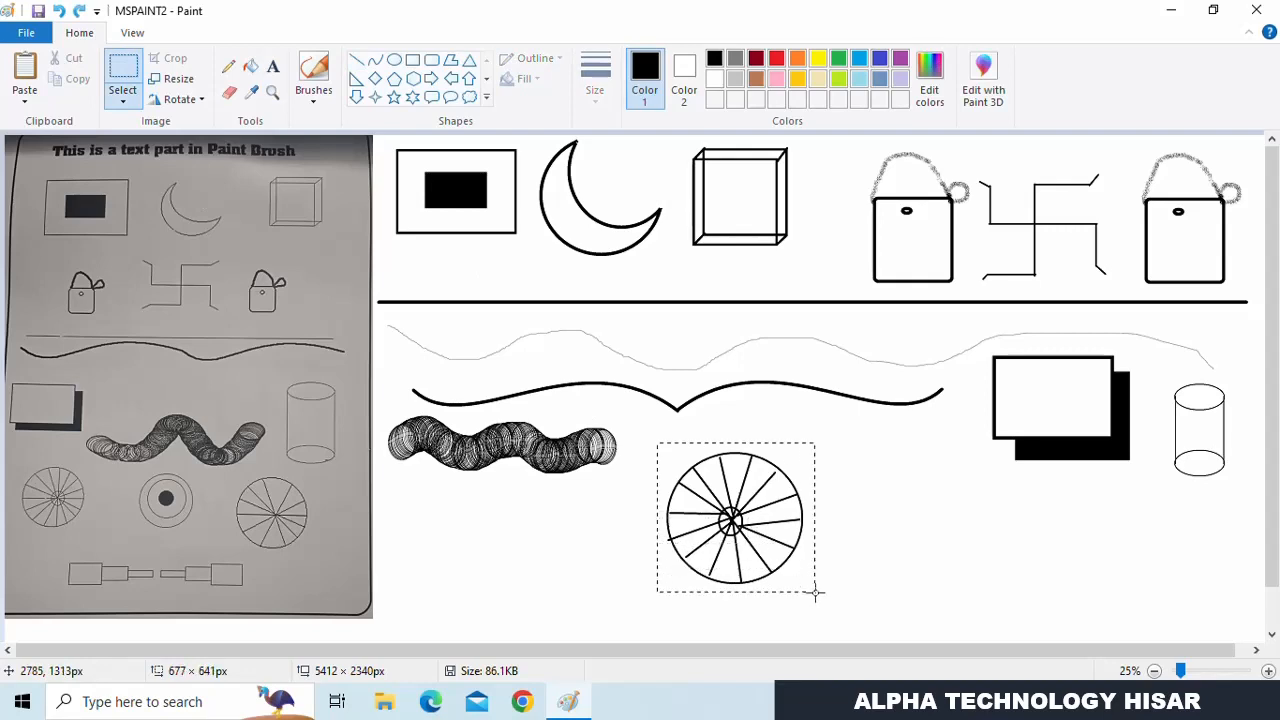
{"action": "left_click", "coordinate": [172, 78]}
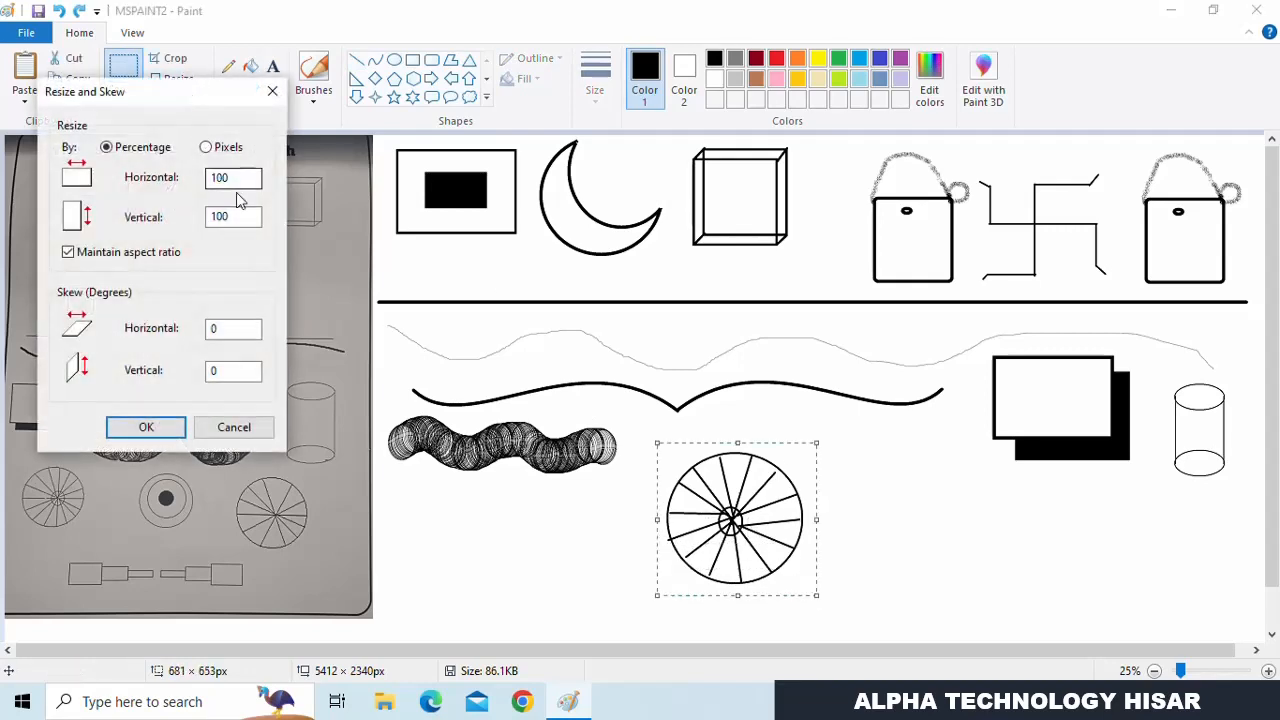
{"action": "type", "text": "50"}
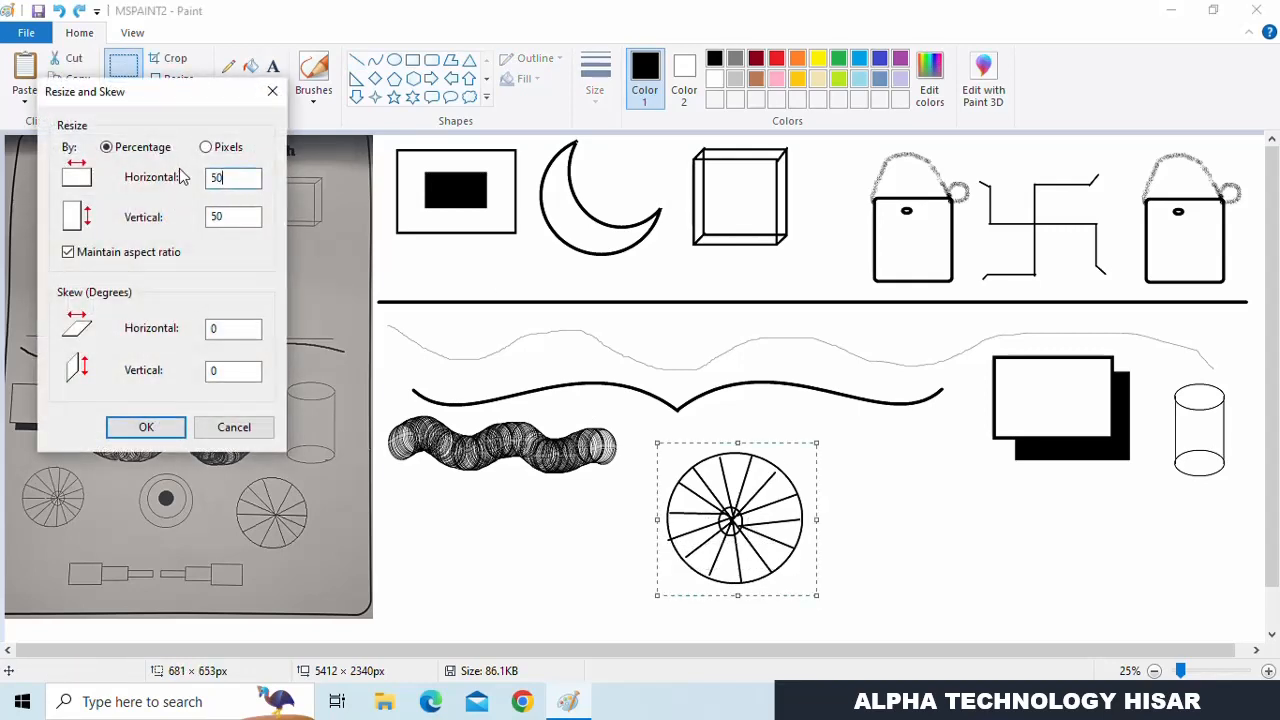
{"action": "left_click", "coordinate": [146, 427]}
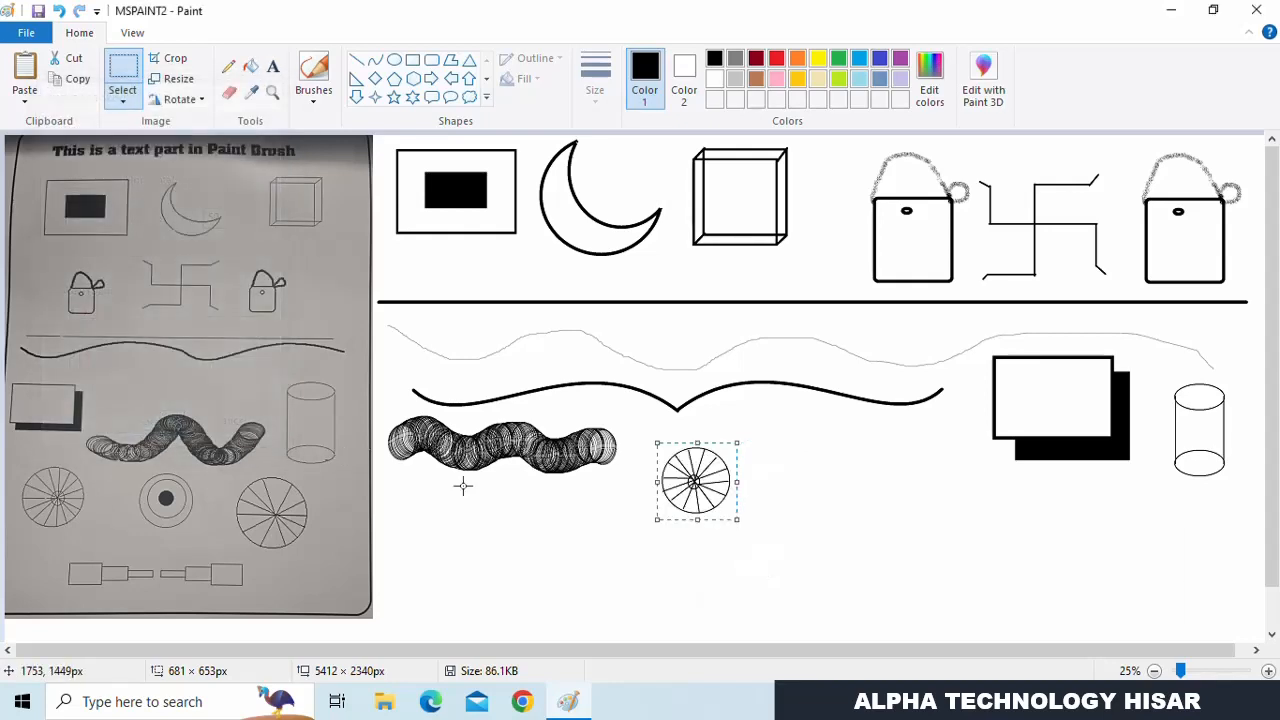
{"action": "mouse_move", "coordinate": [686, 490]}
{"action": "left_mouse_down"}
{"action": "mouse_move", "coordinate": [747, 466]}
{"action": "mouse_move", "coordinate": [714, 491]}
{"action": "mouse_move", "coordinate": [709, 459]}
{"action": "mouse_move", "coordinate": [847, 485]}
{"action": "mouse_move", "coordinate": [684, 487]}
{"action": "mouse_move", "coordinate": [681, 475]}
{"action": "left_mouse_up"}
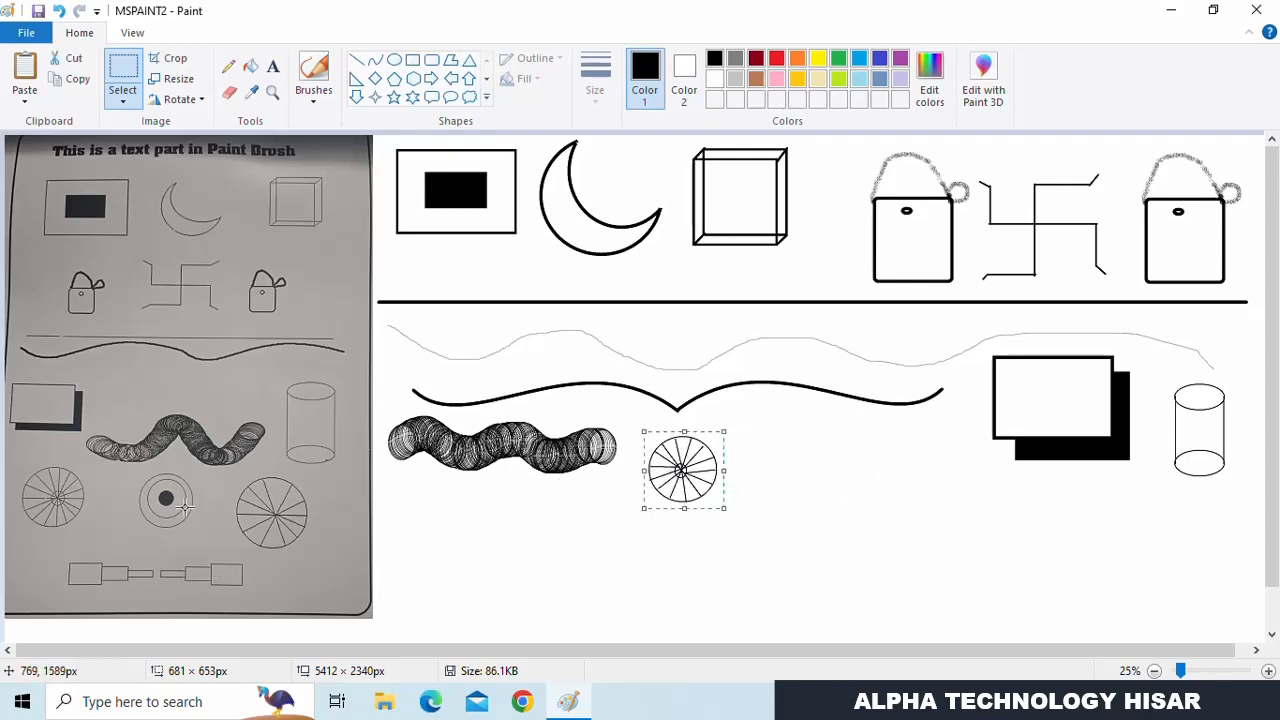
- Draw an ellipse about 313 × 361 px right of the wheel and a second one inside it, enlarged to about 209 × 245 px
{"action": "left_click", "coordinate": [394, 60]}
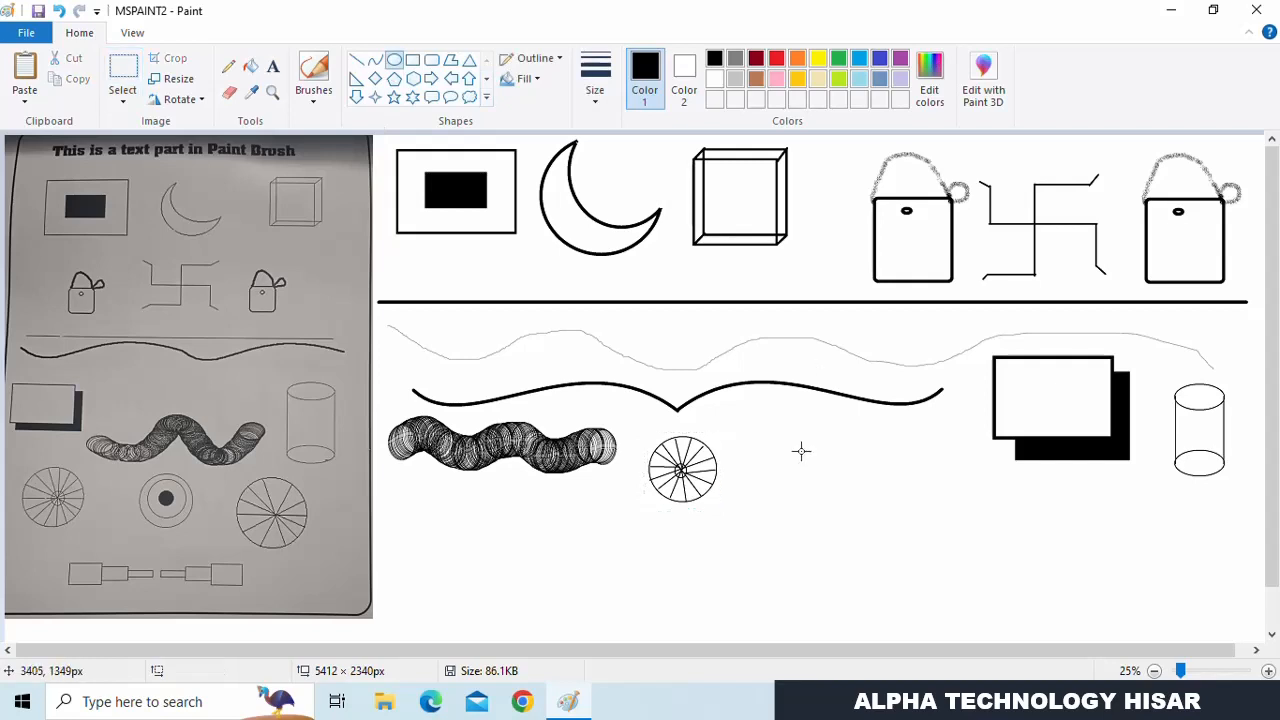
{"action": "left_click_drag", "start_coordinate": [774, 447], "coordinate": [843, 527]}
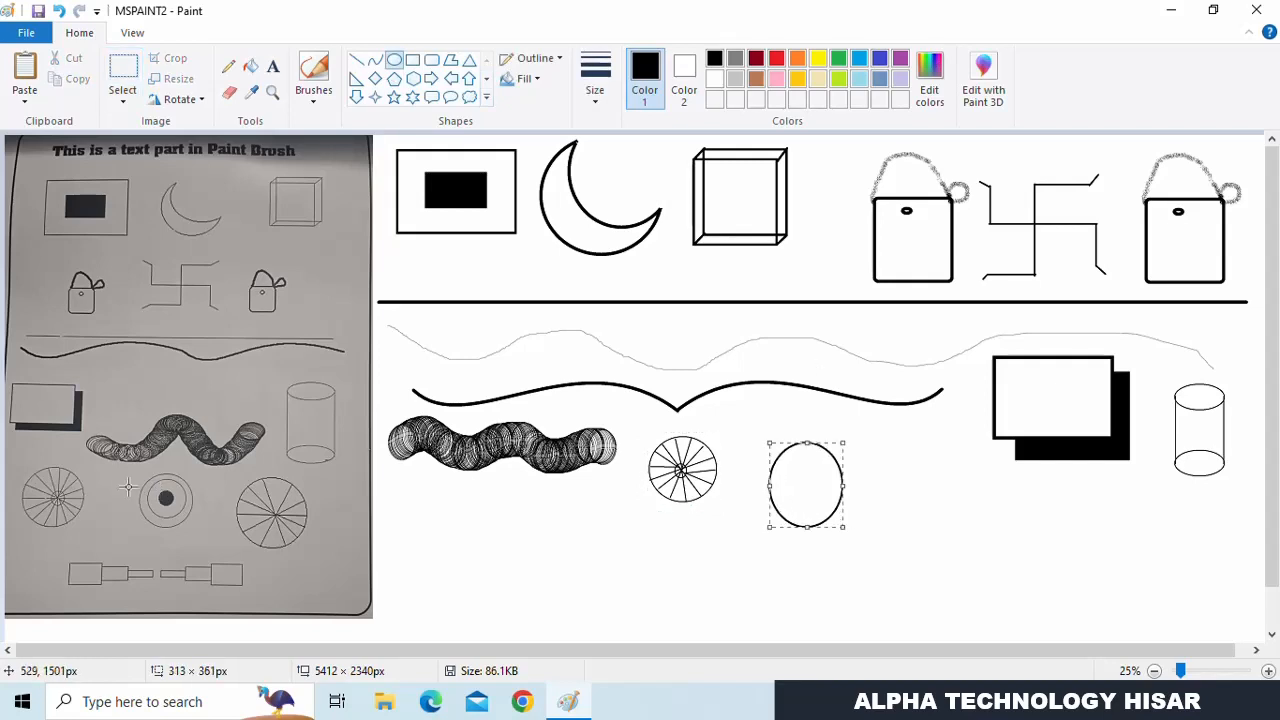
{"action": "left_click", "coordinate": [941, 530]}
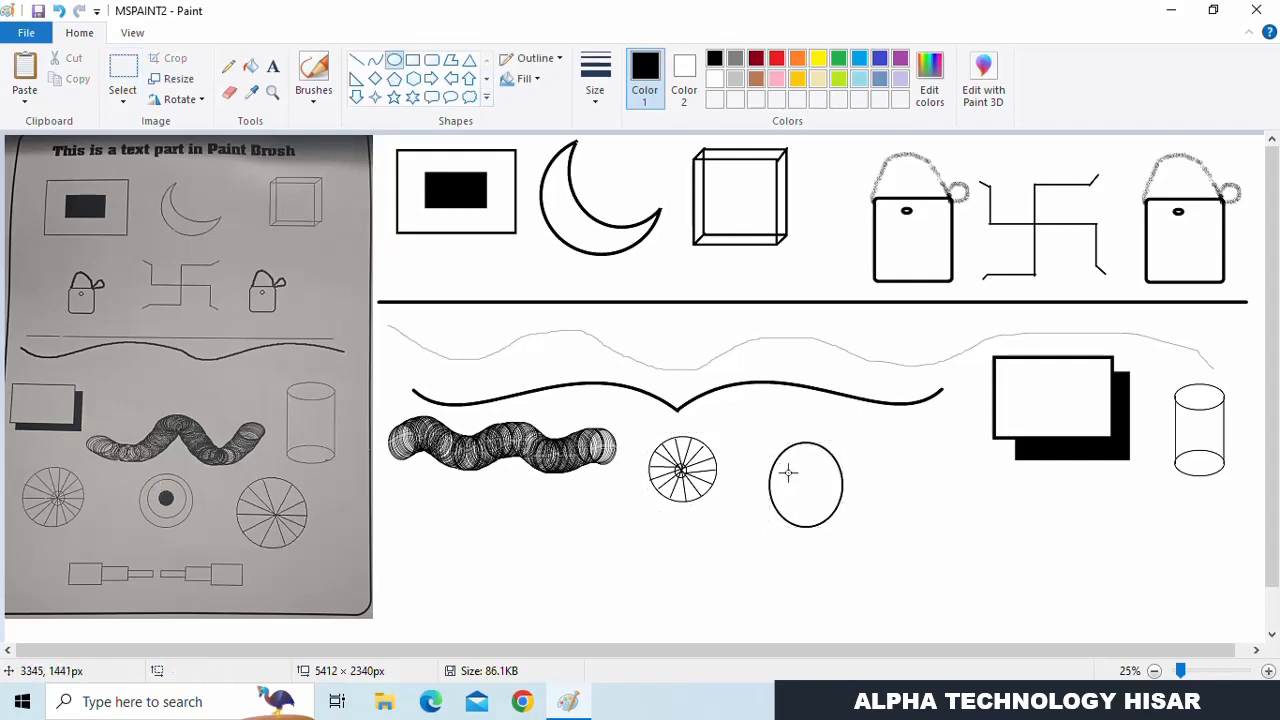
{"action": "left_click_drag", "start_coordinate": [788, 472], "coordinate": [829, 512]}
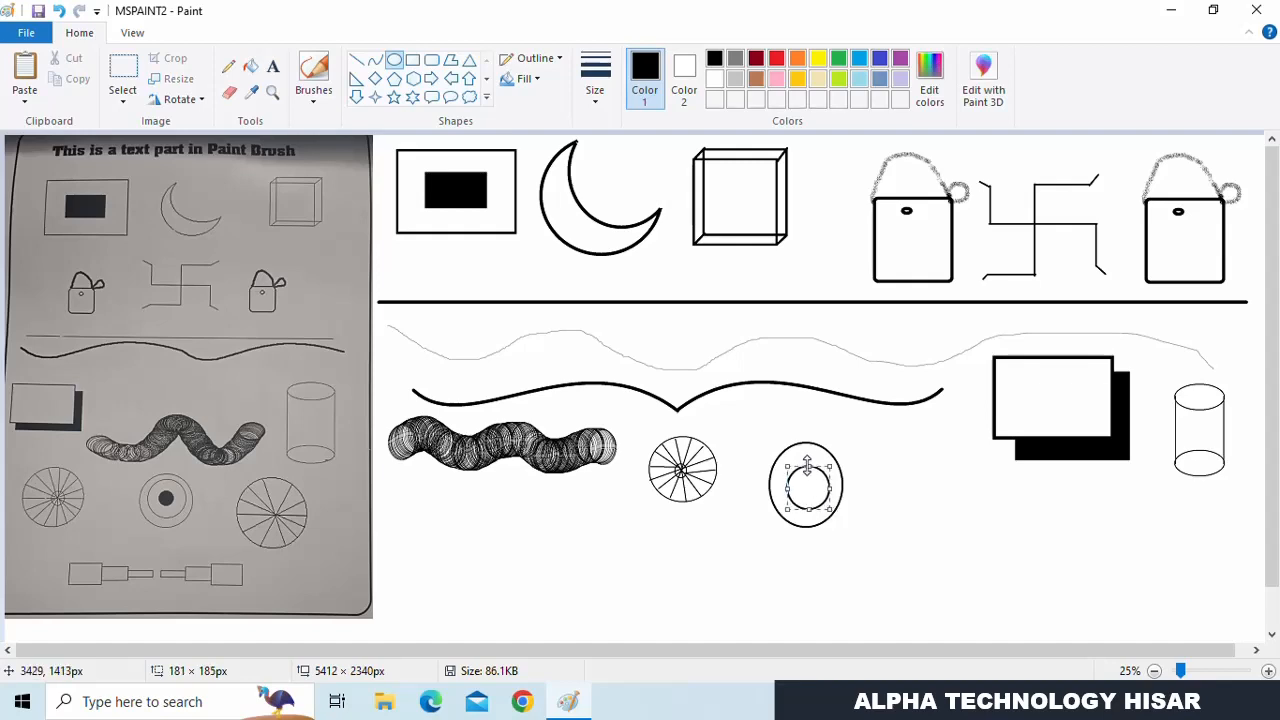
{"action": "left_click_drag", "start_coordinate": [807, 463], "coordinate": [776, 448]}
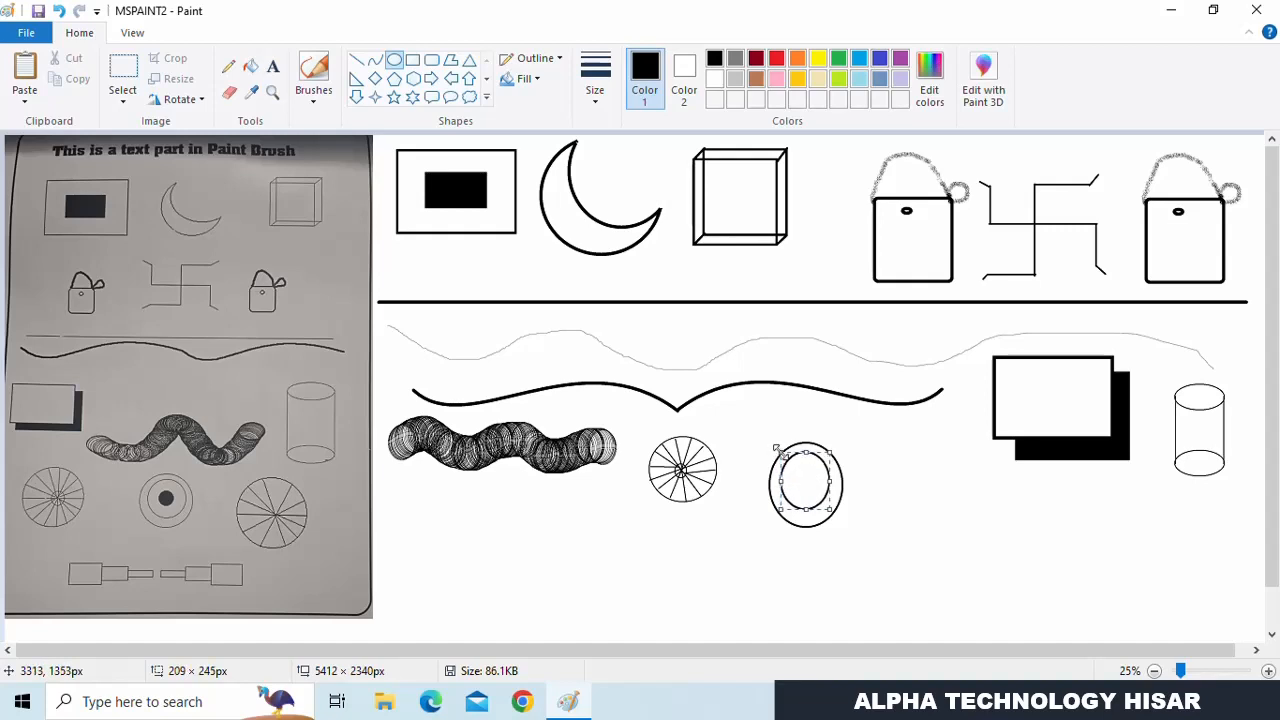
{"action": "left_click", "coordinate": [909, 542]}
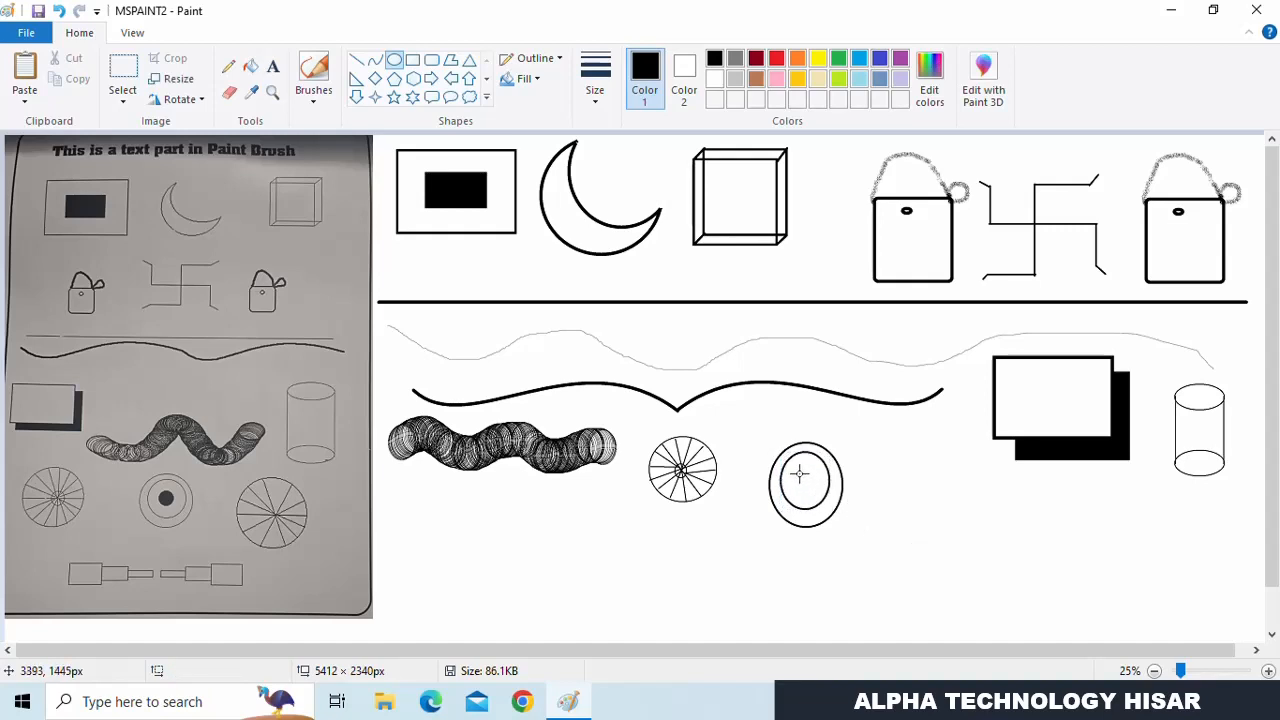
- Add a black-filled ellipse about 89 × 77 px at the centre of the nested ellipses and move the whole figure up toward the wheel
{"action": "left_click_drag", "start_coordinate": [794, 473], "coordinate": [816, 492]}
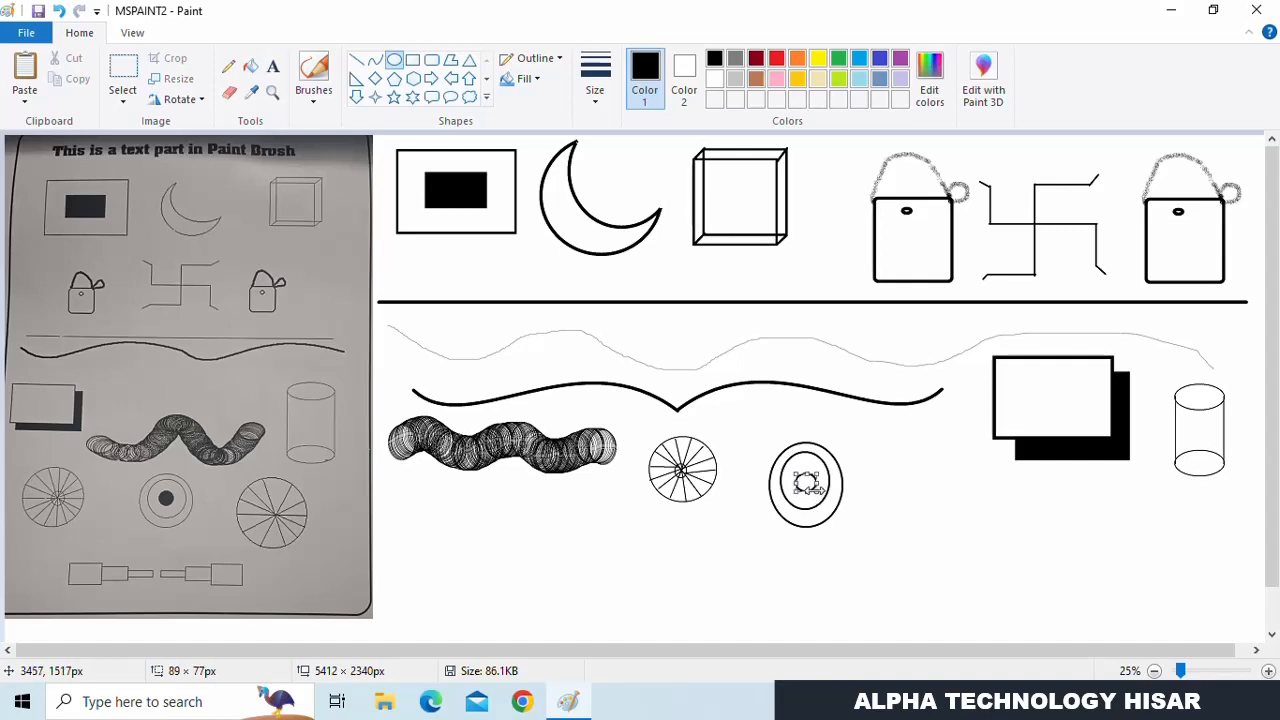
{"action": "left_click", "coordinate": [250, 66]}
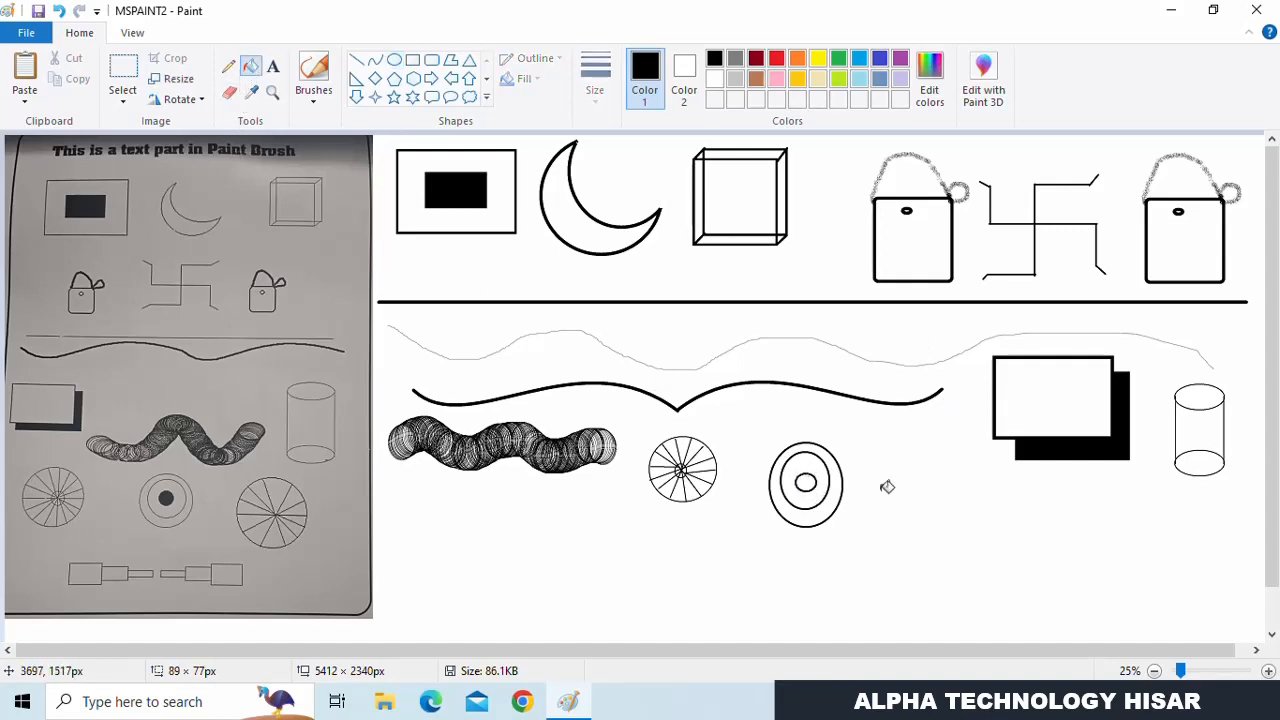
{"action": "left_click", "coordinate": [812, 482]}
{"action": "left_click", "coordinate": [123, 70]}
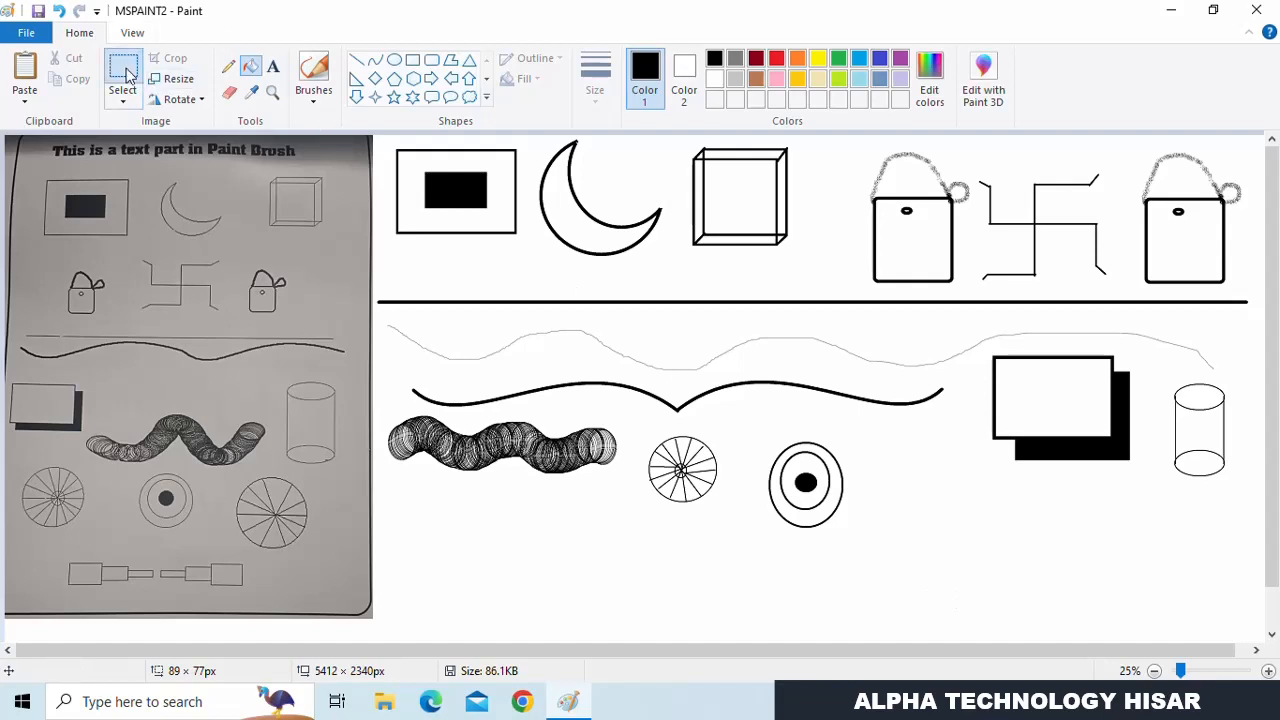
{"action": "left_click_drag", "start_coordinate": [766, 445], "coordinate": [814, 481]}
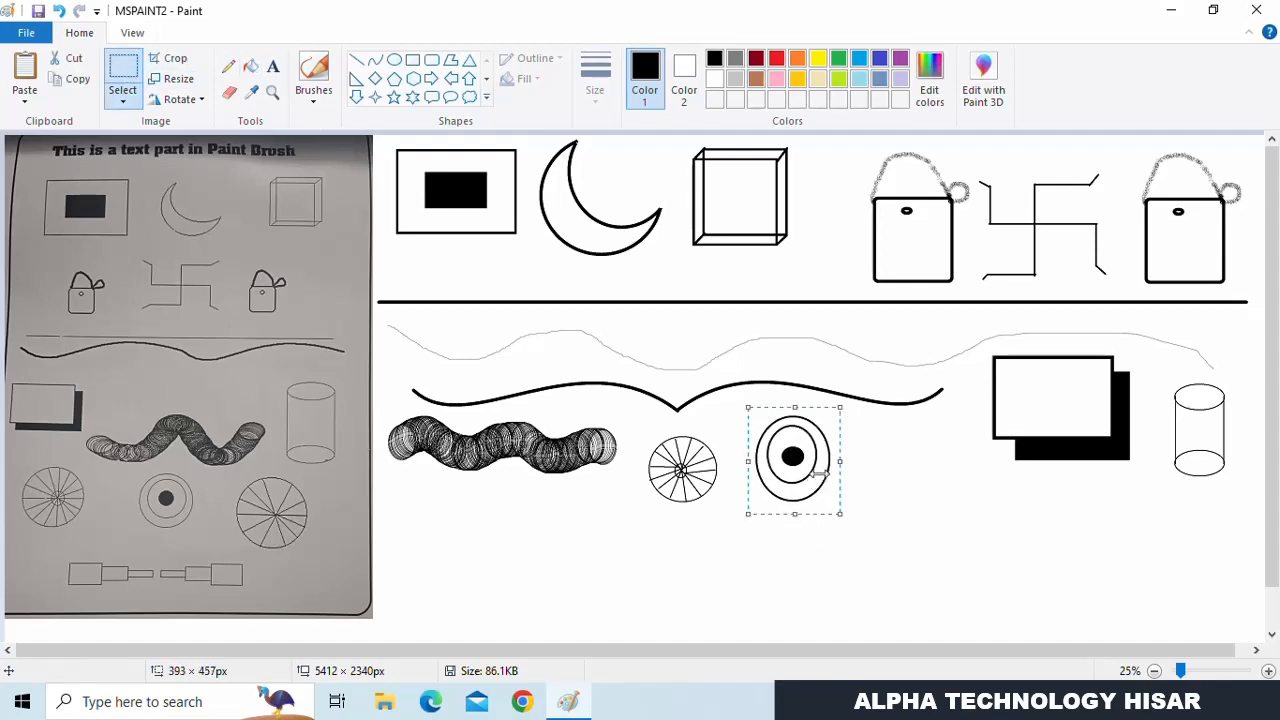
- Draw an ellipse about 365 × 397 px to the right of the nested ellipses for the second wheel
{"action": "left_click", "coordinate": [356, 59]}
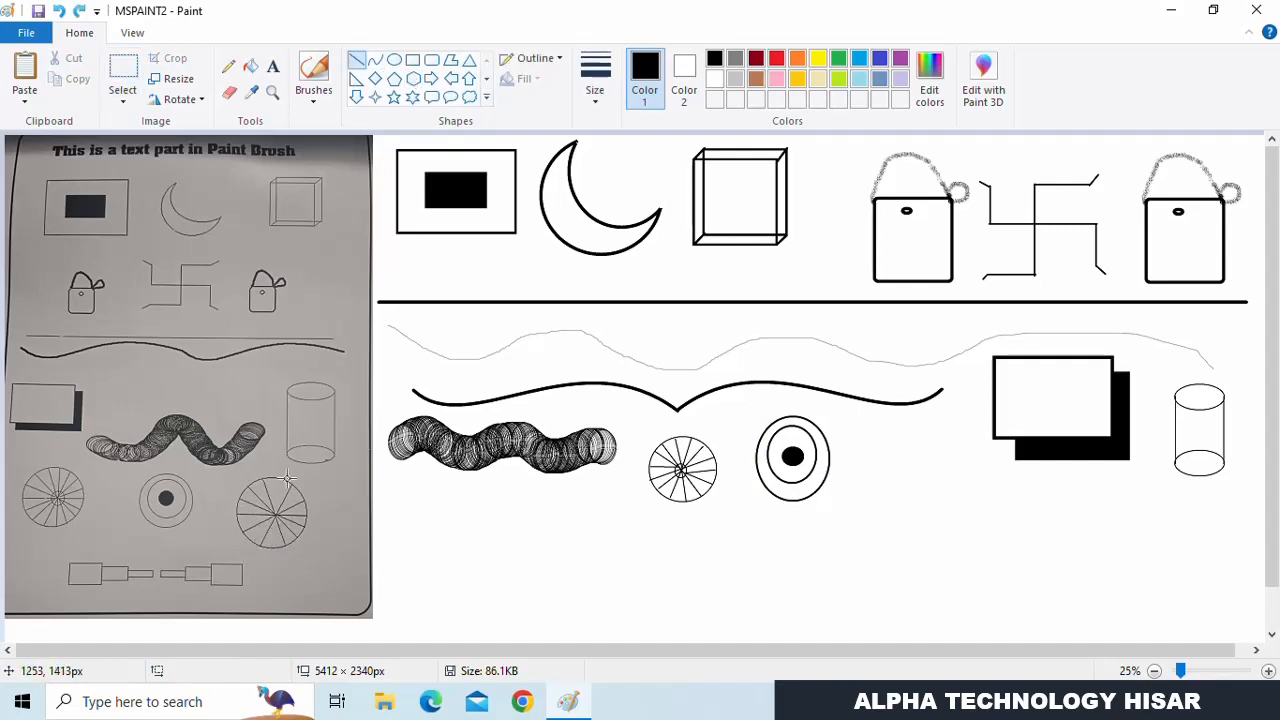
{"action": "left_click", "coordinate": [394, 59]}
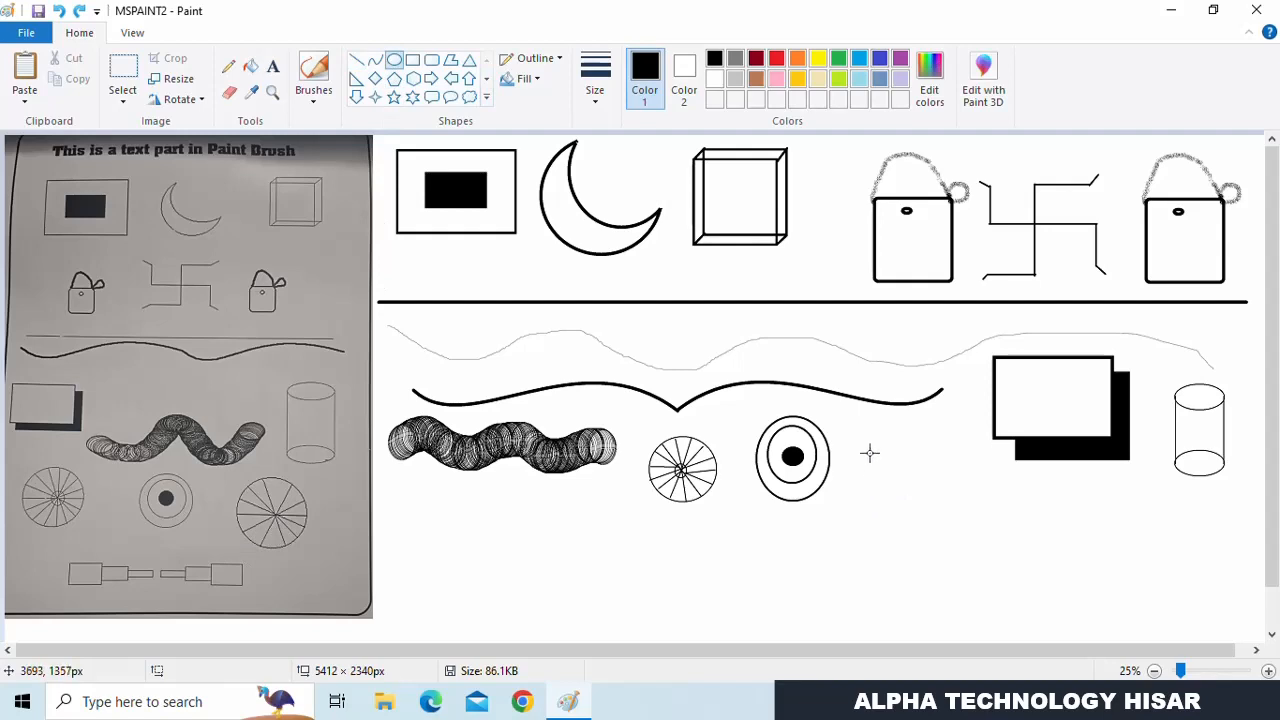
{"action": "left_click_drag", "start_coordinate": [869, 453], "coordinate": [956, 545]}
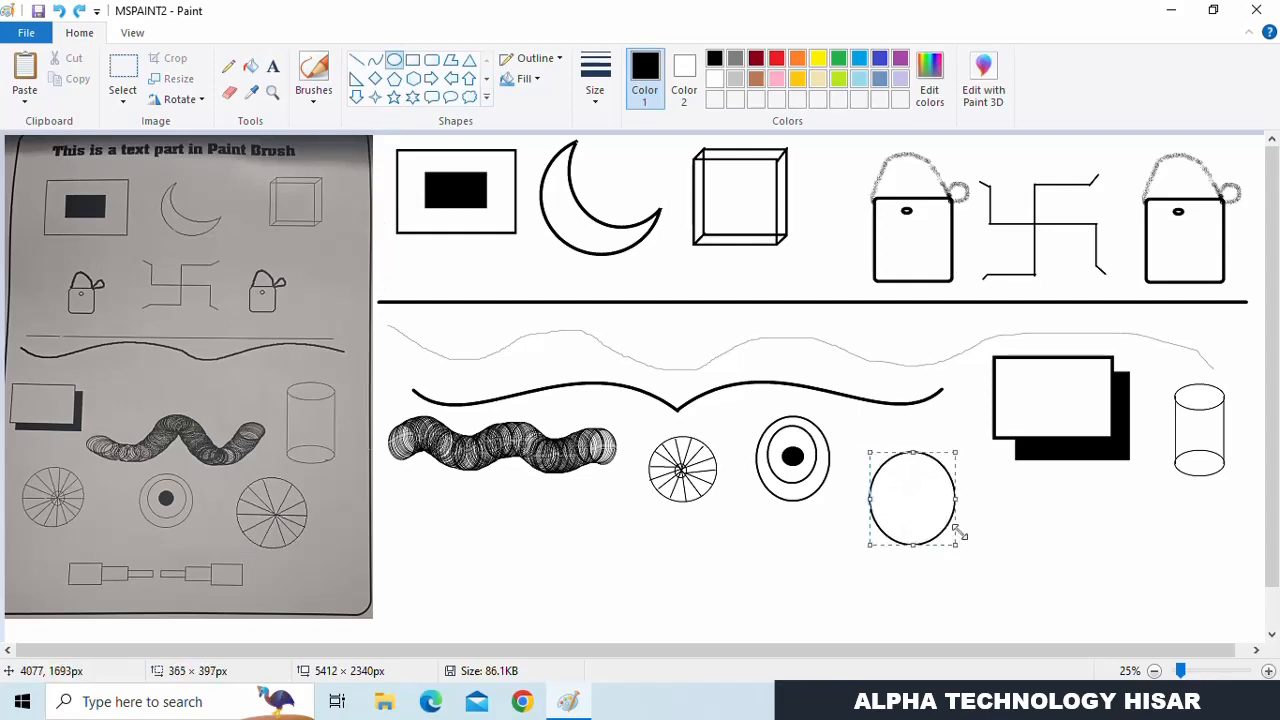
- Draw two spokes with the Line tool from the new ellipse's upper edge to its centre, about 73 × 177 px and 29 × 205 px
{"action": "left_click", "coordinate": [356, 59]}
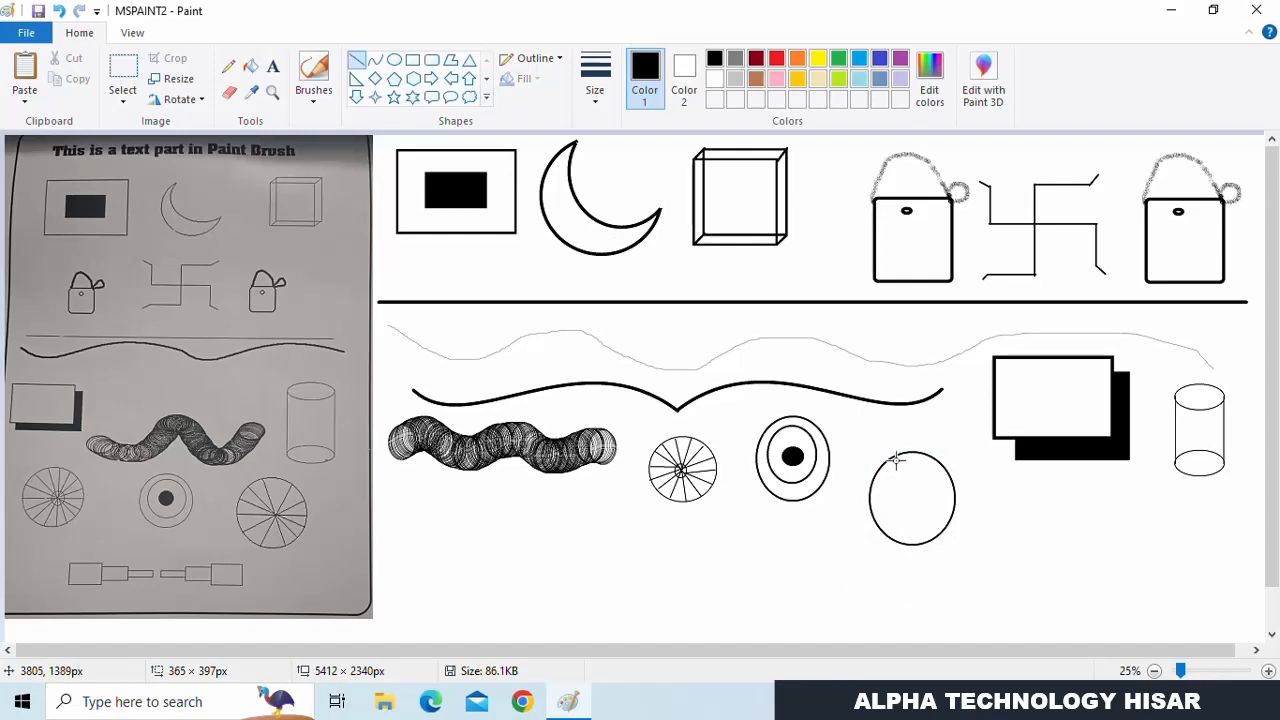
{"action": "left_click_drag", "start_coordinate": [896, 458], "coordinate": [903, 473]}
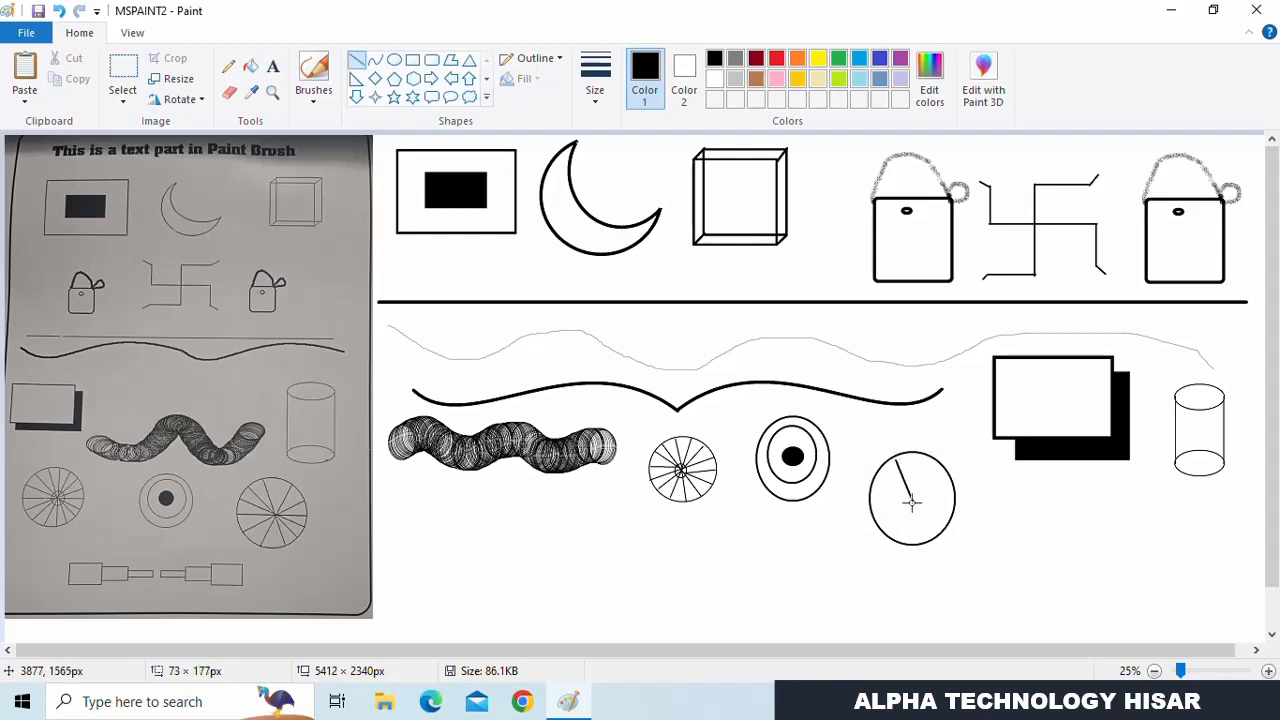
{"action": "left_click_drag", "start_coordinate": [912, 502], "coordinate": [918, 454]}
{"action": "left_click", "coordinate": [932, 510]}
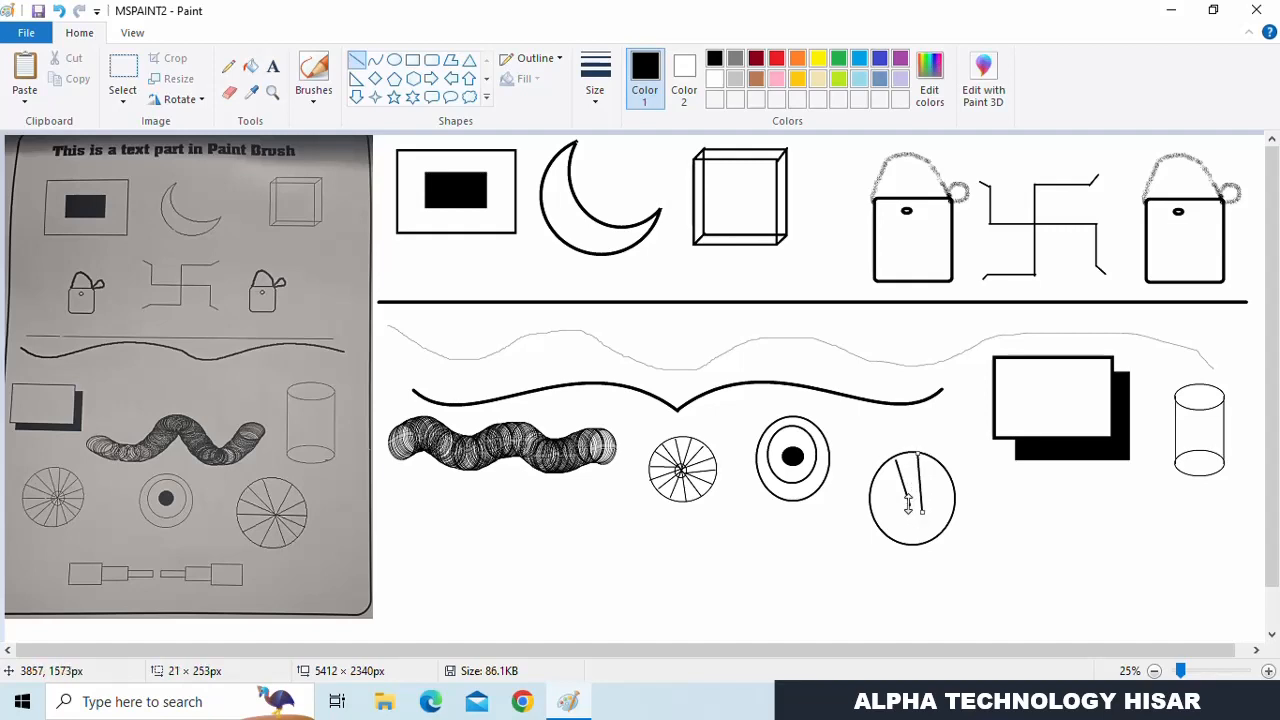
{"action": "left_click_drag", "start_coordinate": [921, 510], "coordinate": [910, 505]}
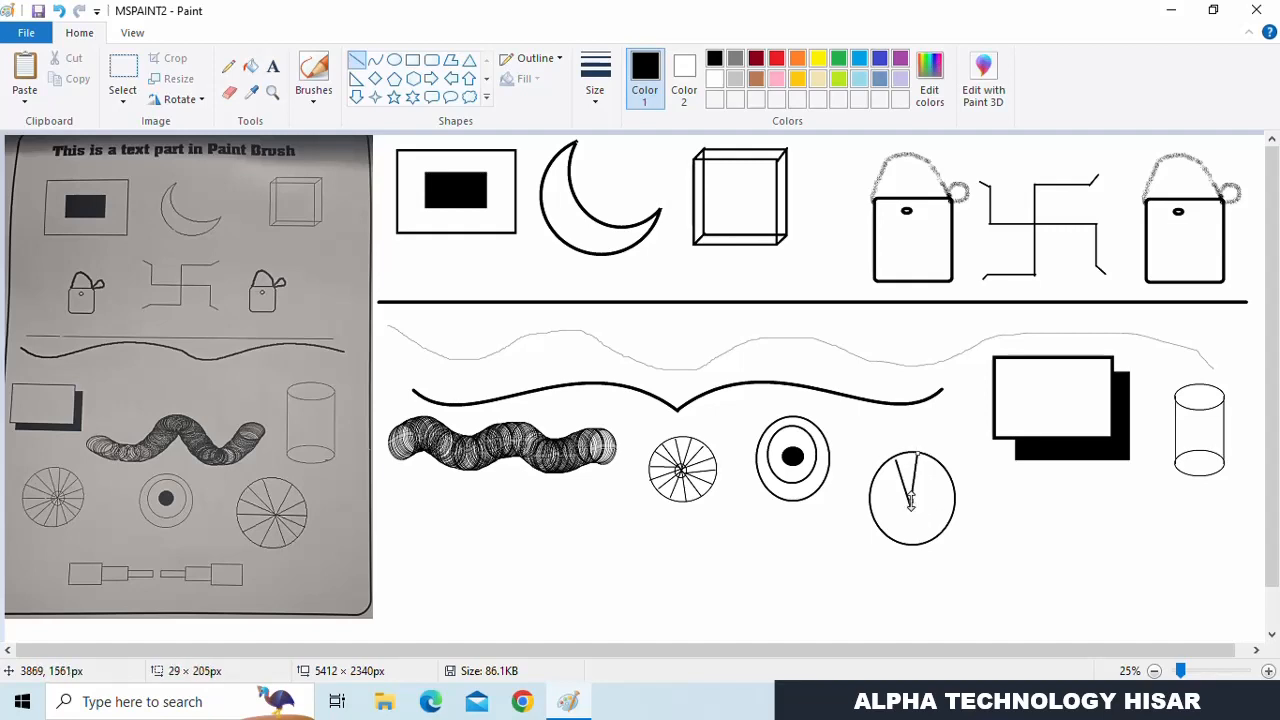
{"action": "left_click", "coordinate": [949, 538]}
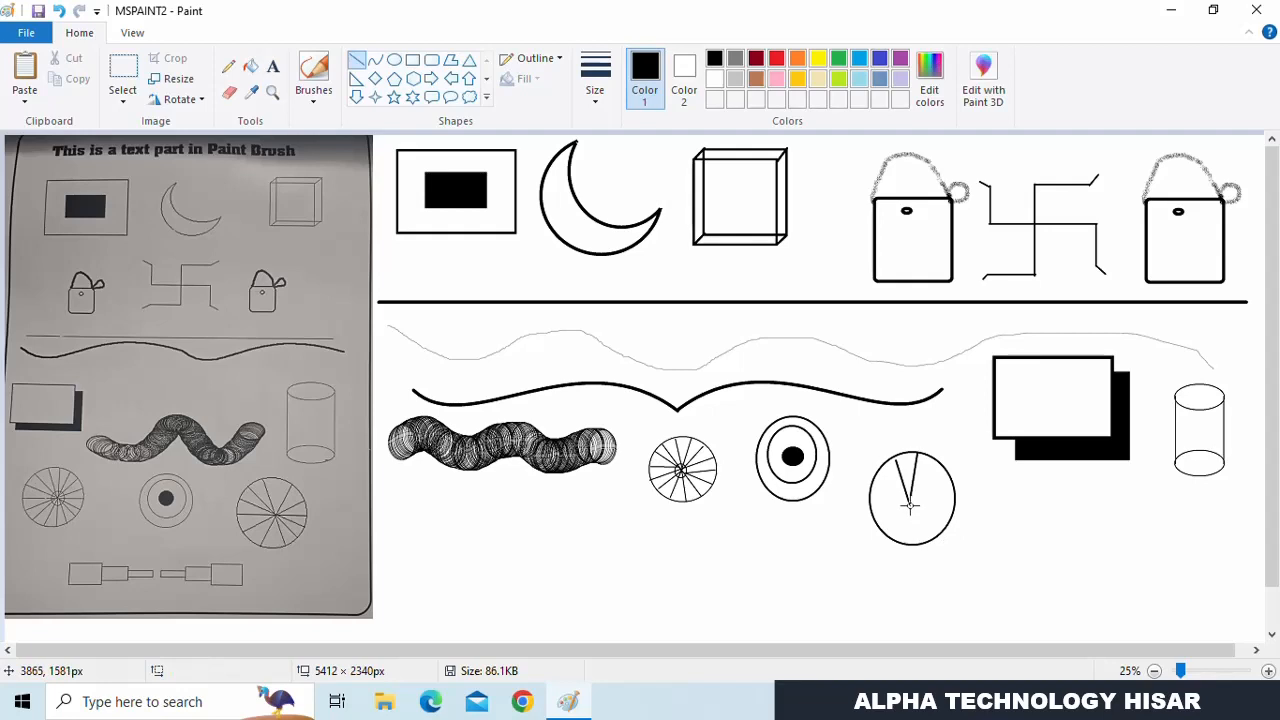
- Add straight spokes from the second wheel's centre toward its lower edge, upper-left, lower-right and upper-right rim
{"action": "mouse_move", "coordinate": [909, 503]}
{"action": "left_mouse_down"}
{"action": "mouse_move", "coordinate": [873, 476]}
{"action": "mouse_move", "coordinate": [924, 548]}
{"action": "left_mouse_up"}
{"action": "left_click", "coordinate": [916, 515]}
{"action": "left_click", "coordinate": [953, 531]}
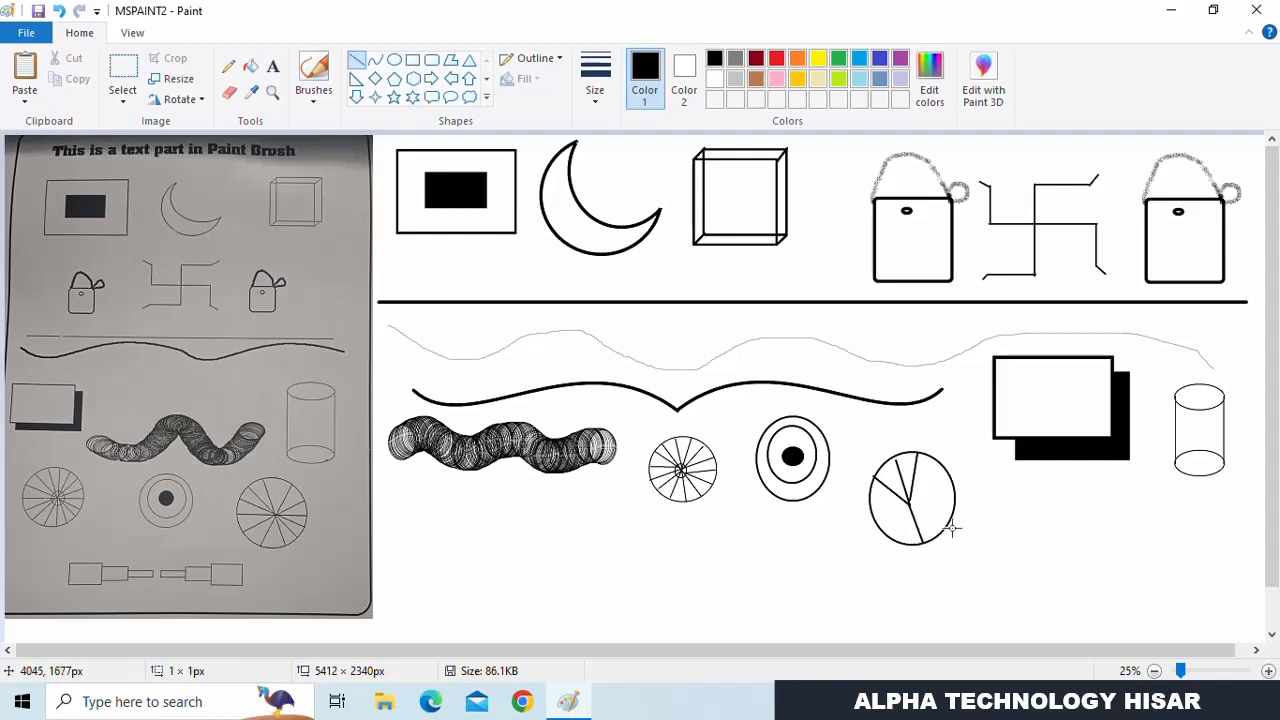
{"action": "left_click_drag", "start_coordinate": [908, 497], "coordinate": [946, 470]}
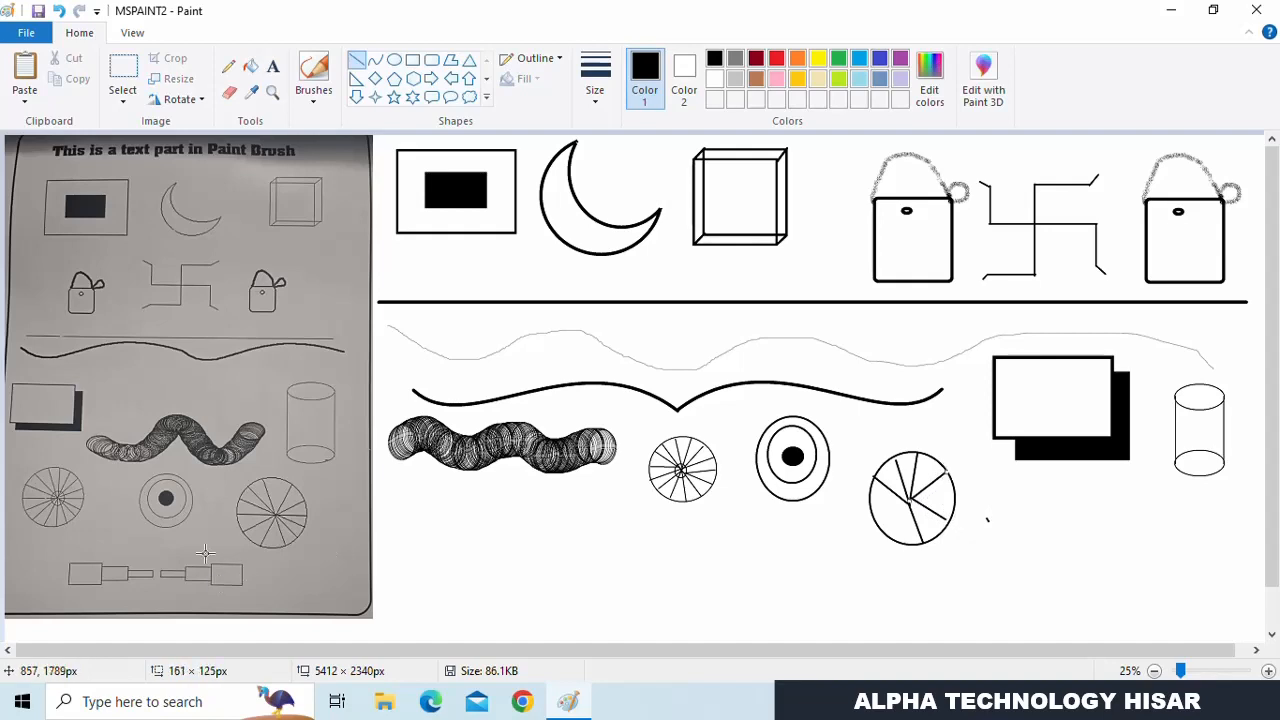
{"action": "left_click", "coordinate": [921, 516]}
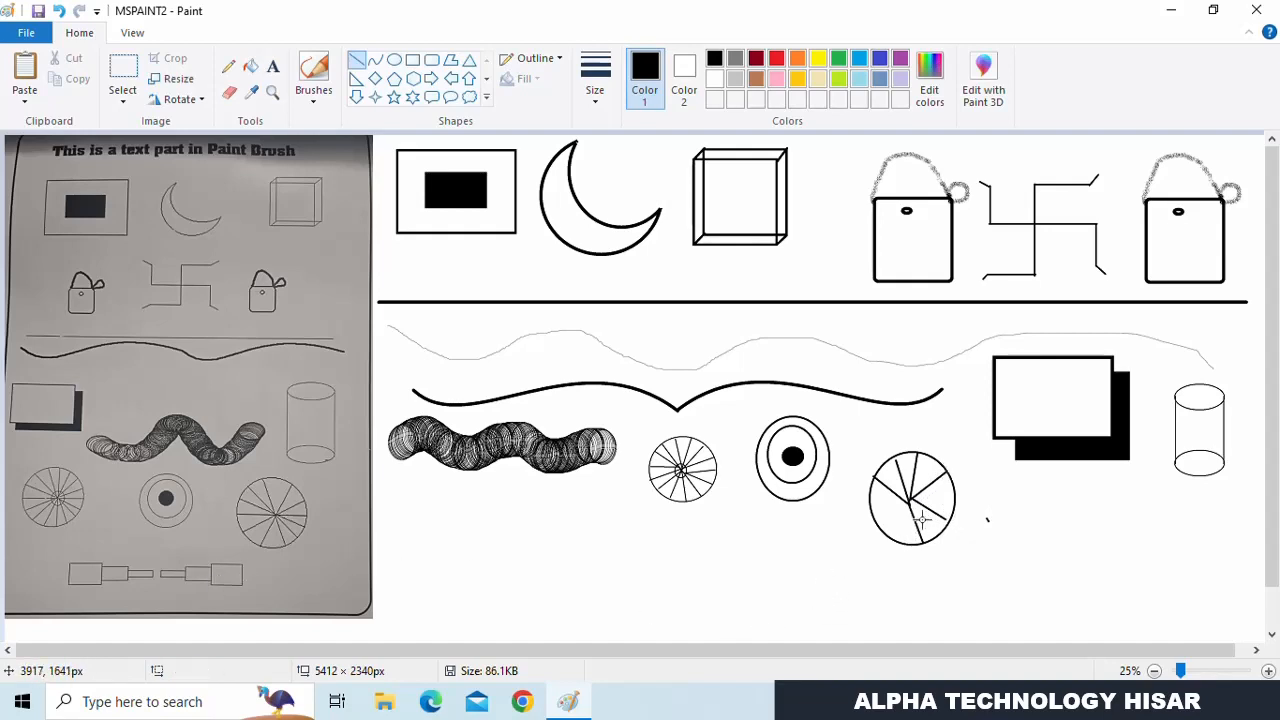
- Complete the second wheel with spokes from its centre toward the lower-left, left, bottom and upper-left rim
{"action": "left_click_drag", "start_coordinate": [893, 518], "coordinate": [870, 500]}
{"action": "left_click", "coordinate": [941, 562]}
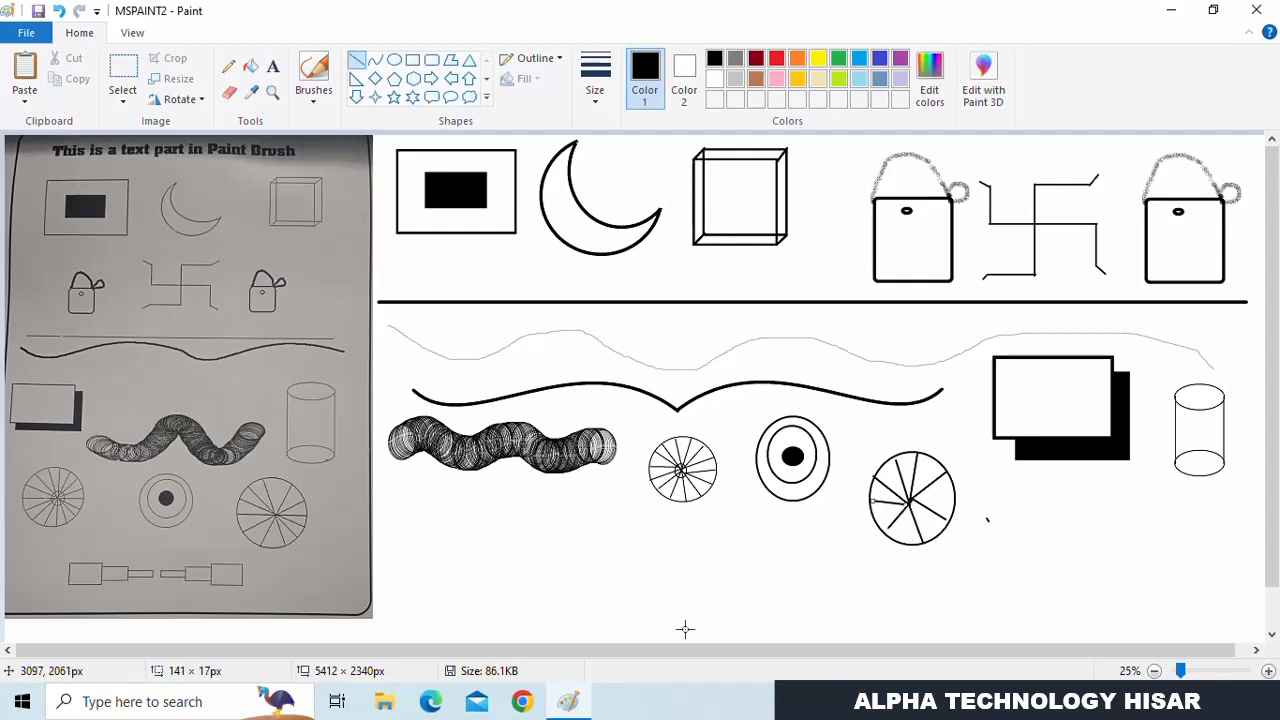
{"action": "left_click", "coordinate": [904, 510]}
{"action": "left_click_drag", "start_coordinate": [906, 505], "coordinate": [901, 540]}
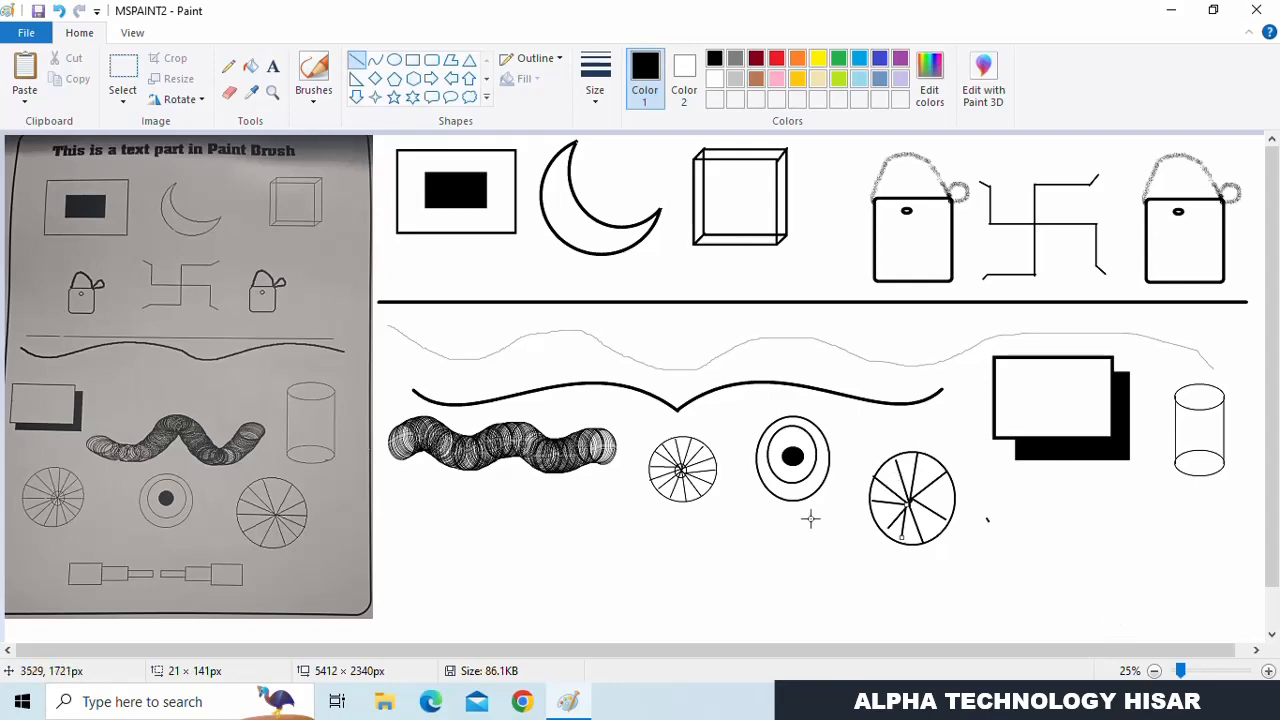
{"action": "left_click", "coordinate": [963, 556]}
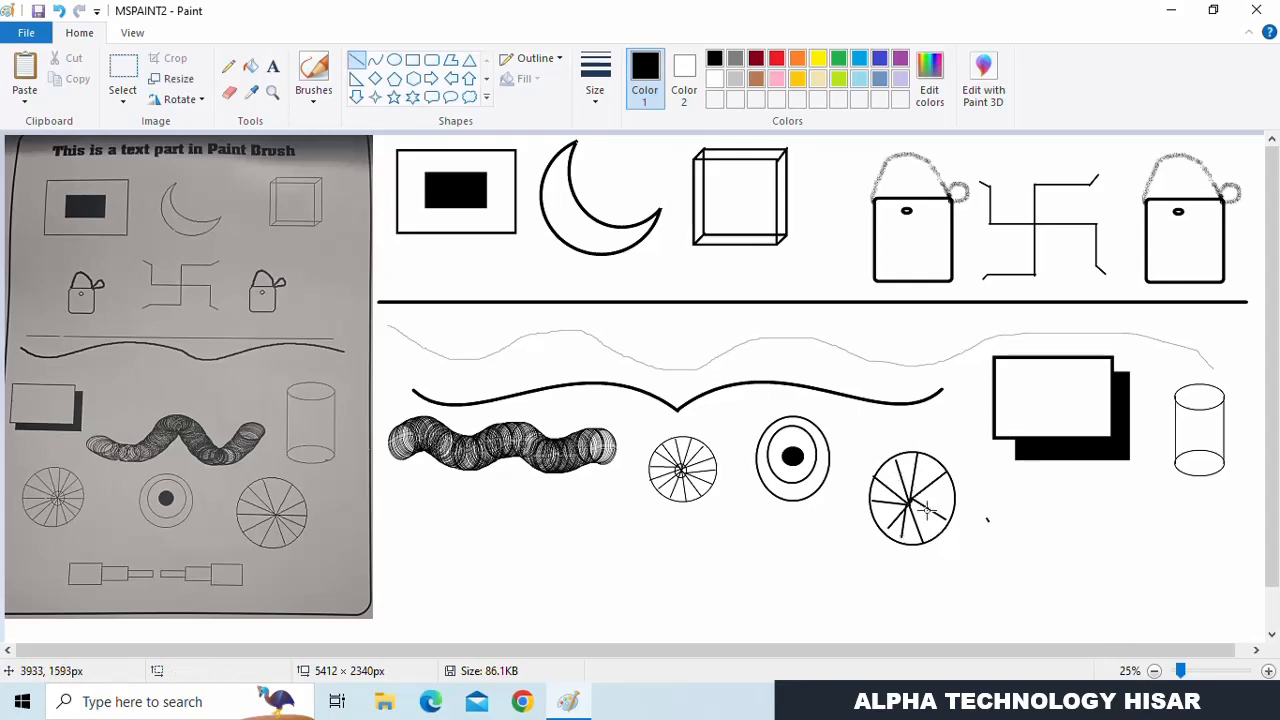
{"action": "mouse_move", "coordinate": [910, 503]}
{"action": "left_mouse_down"}
{"action": "mouse_move", "coordinate": [937, 535]}
{"action": "mouse_move", "coordinate": [882, 463]}
{"action": "left_mouse_up"}
{"action": "left_click", "coordinate": [969, 553]}
{"action": "left_click", "coordinate": [939, 533]}
- Resize the second spoked wheel to 50% with its aspect ratio kept and move it up beside the nested ellipses
{"action": "left_click", "coordinate": [123, 75]}
{"action": "left_click_drag", "start_coordinate": [855, 443], "coordinate": [974, 562]}
{"action": "left_click", "coordinate": [179, 78]}
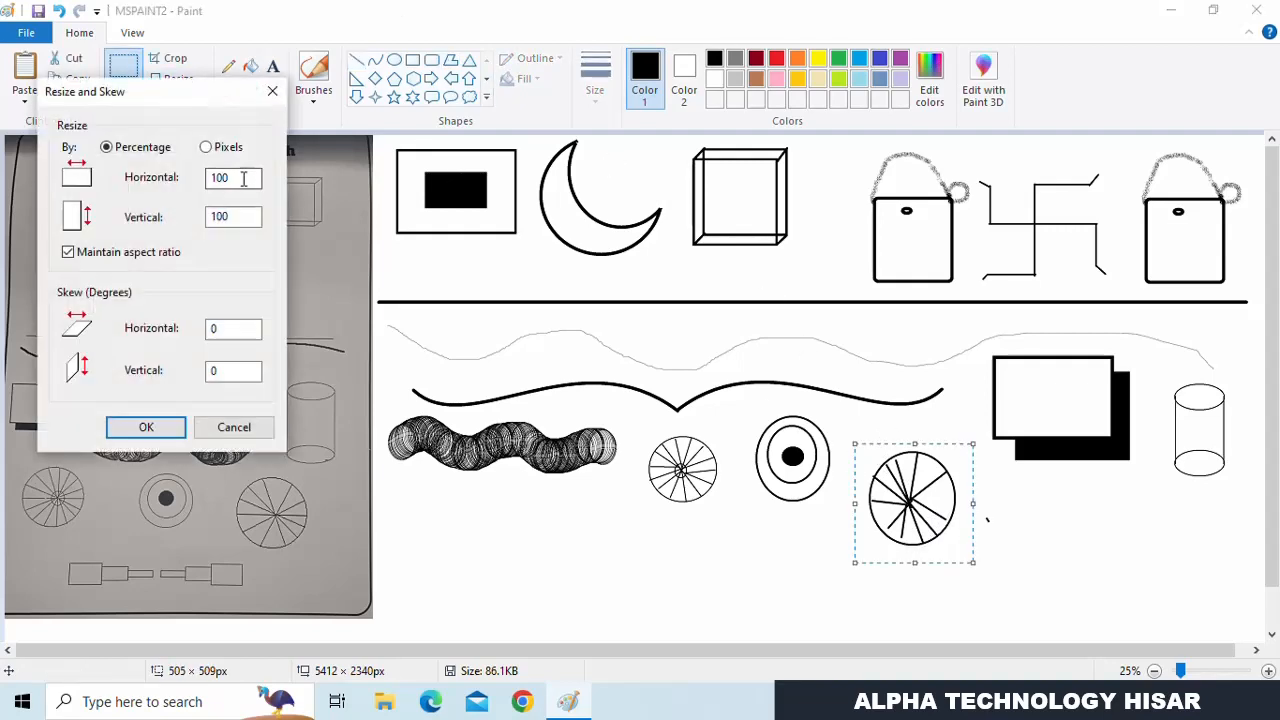
{"action": "type", "text": "50"}
{"action": "key", "text": "Return"}
{"action": "left_click_drag", "start_coordinate": [884, 475], "coordinate": [890, 460]}
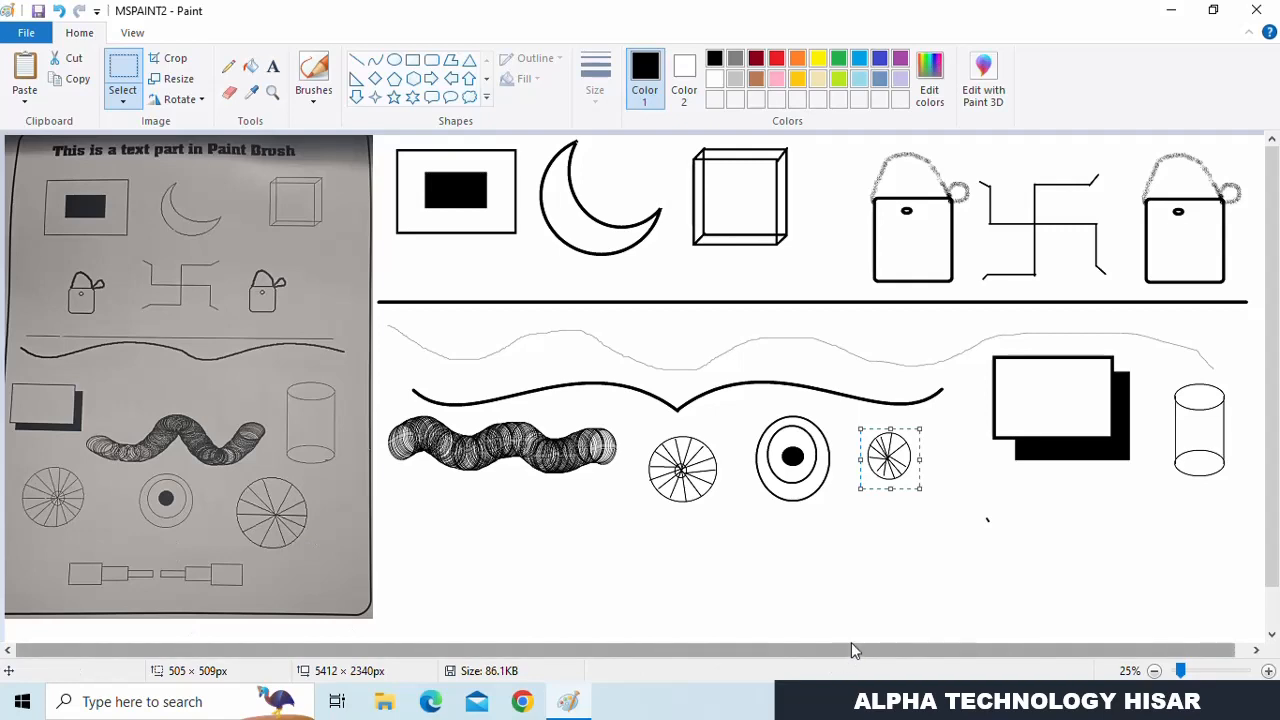
{"action": "left_click", "coordinate": [852, 597]}
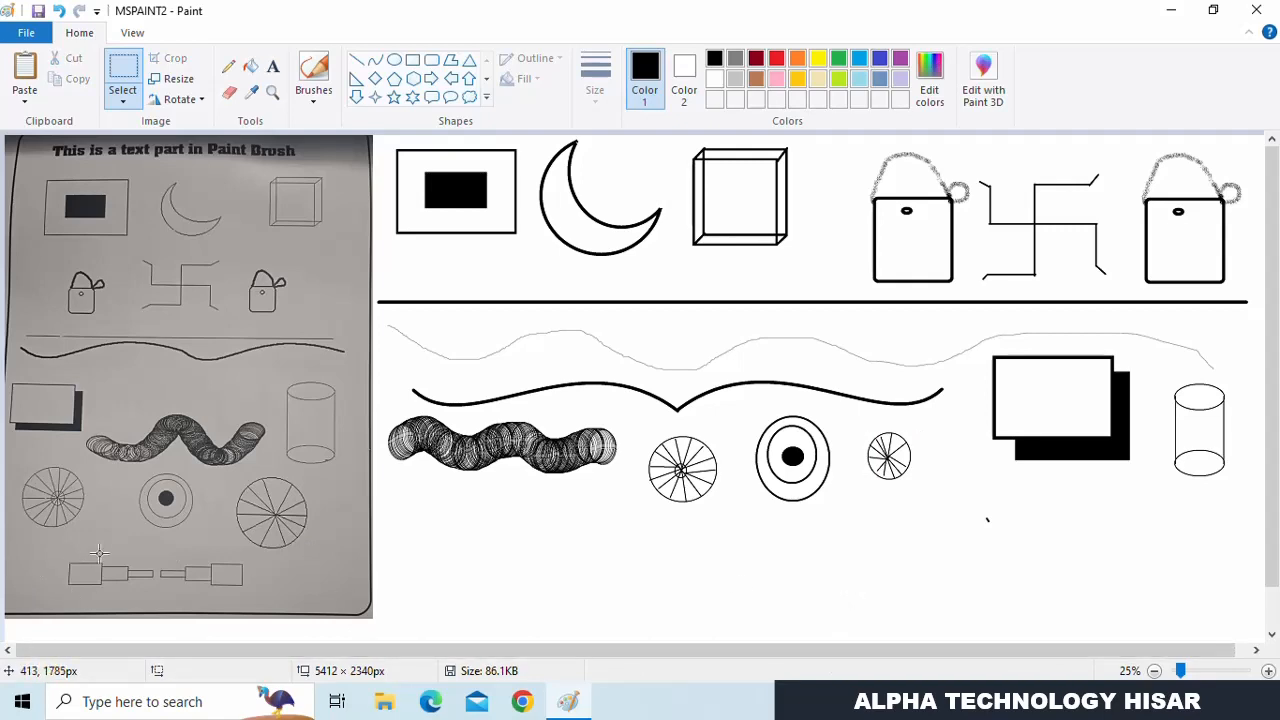
- Draw three adjoining rectangles below the coil, each shorter in height than the one to its left, forming a stepped figure
{"action": "left_click", "coordinate": [412, 60]}
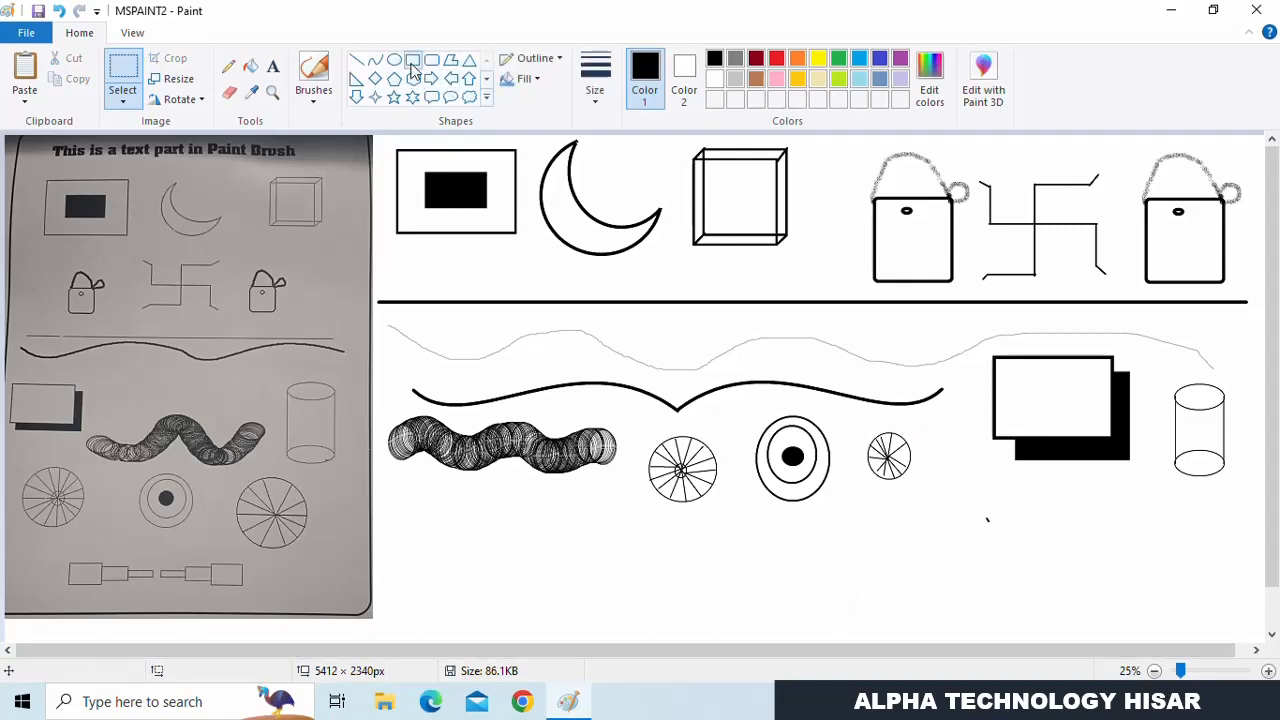
{"action": "mouse_move", "coordinate": [448, 534]}
{"action": "left_mouse_down"}
{"action": "mouse_move", "coordinate": [569, 600]}
{"action": "mouse_move", "coordinate": [561, 591]}
{"action": "left_mouse_up"}
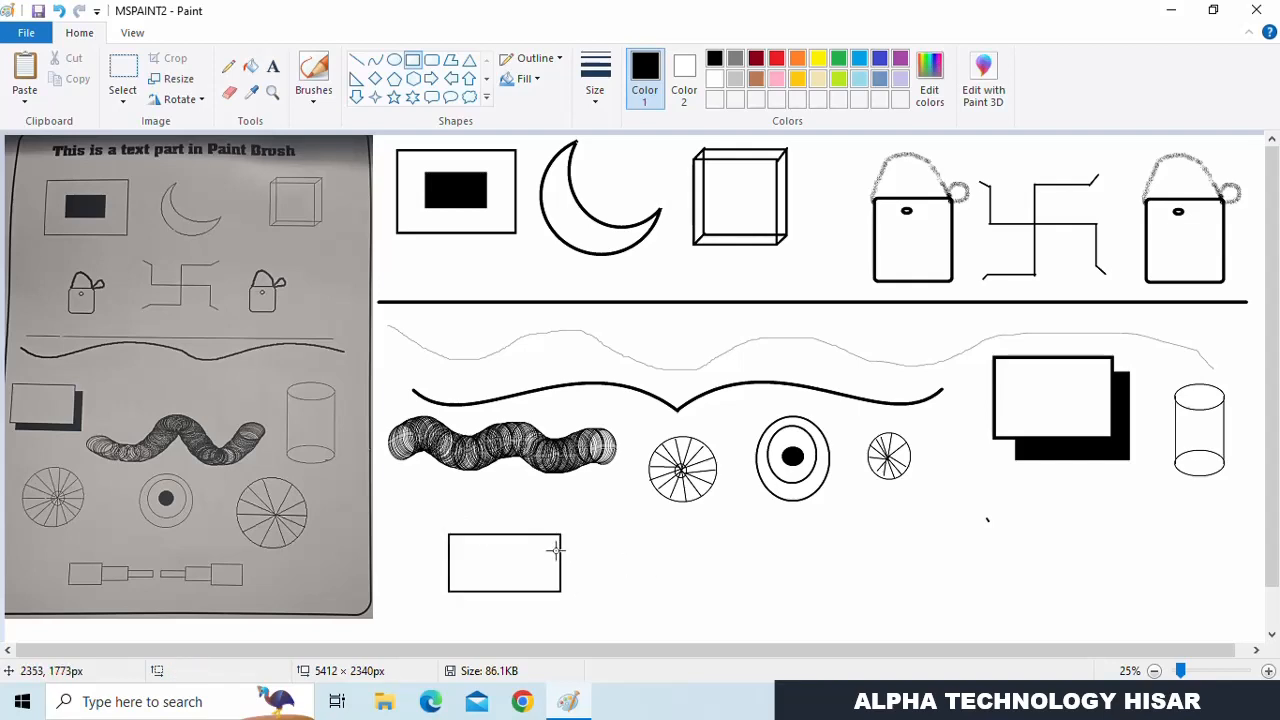
{"action": "left_click_drag", "start_coordinate": [560, 550], "coordinate": [704, 570]}
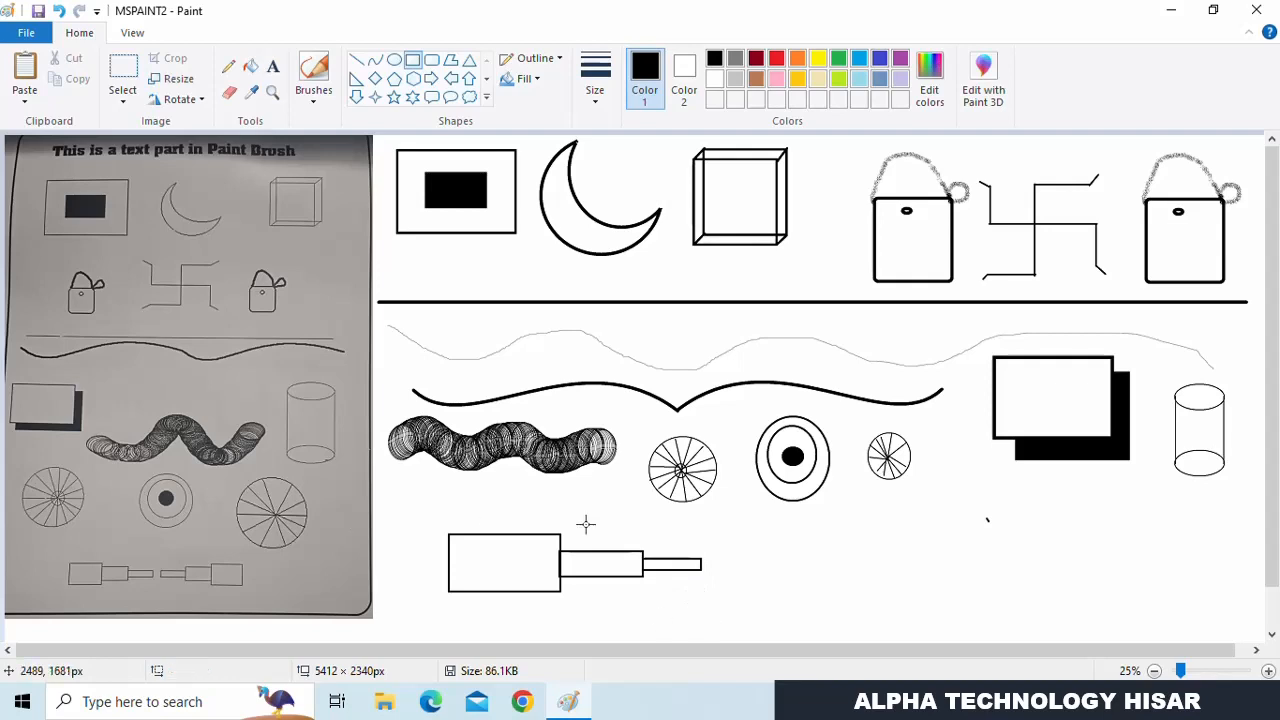
- Place a horizontally flipped copy of the three-rectangle figure to its right, level with the original and with the thin ends facing each other
{"action": "left_click", "coordinate": [123, 72]}
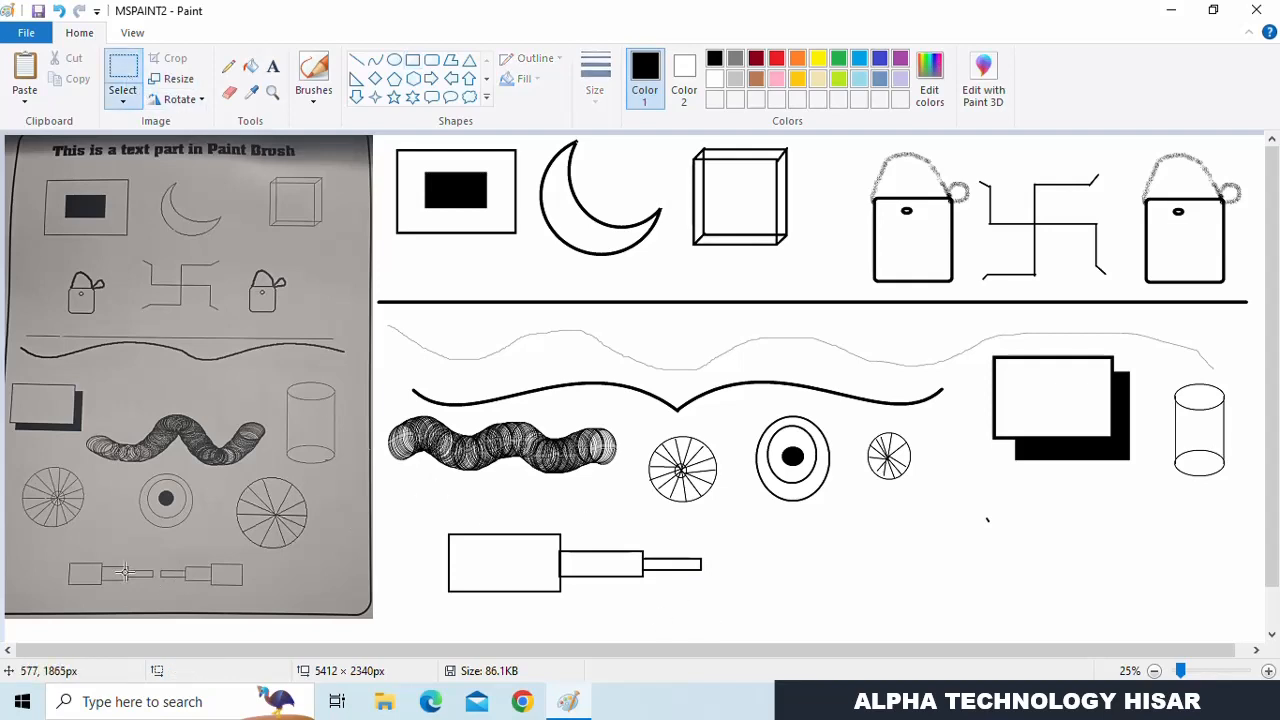
{"action": "left_click_drag", "start_coordinate": [438, 518], "coordinate": [718, 619]}
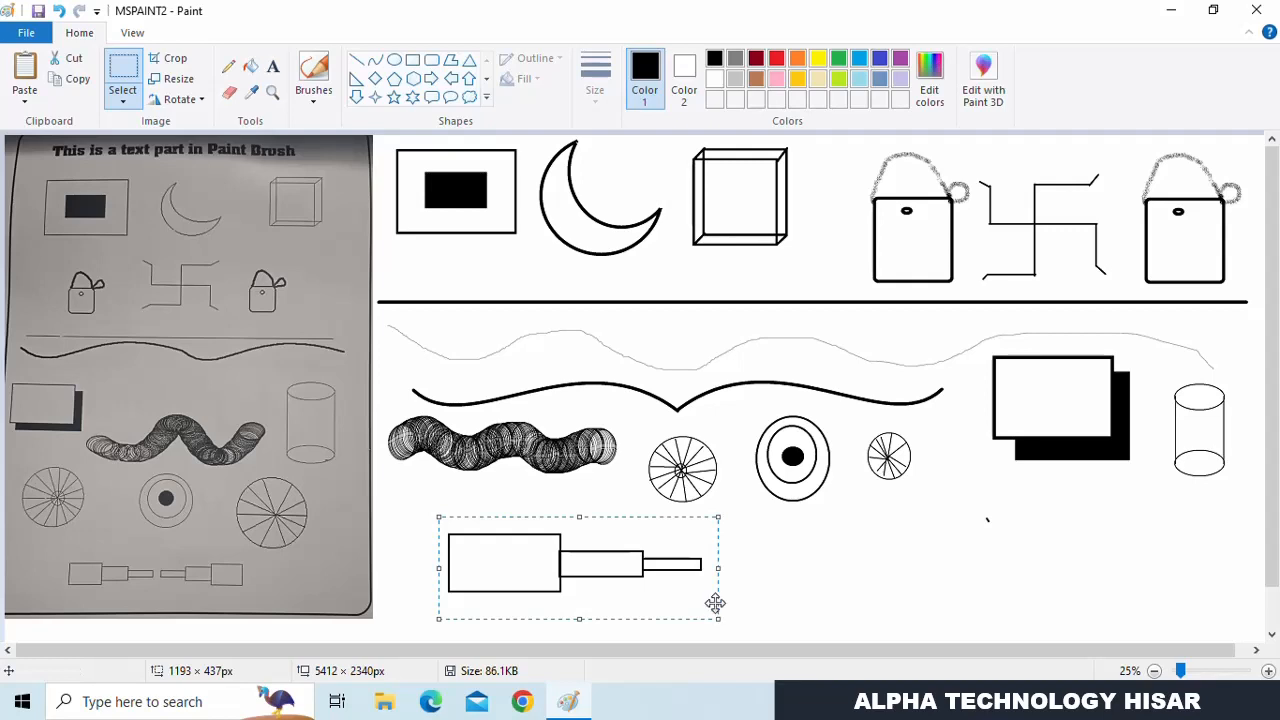
{"action": "left_click_drag", "start_coordinate": [603, 576], "coordinate": [900, 574]}
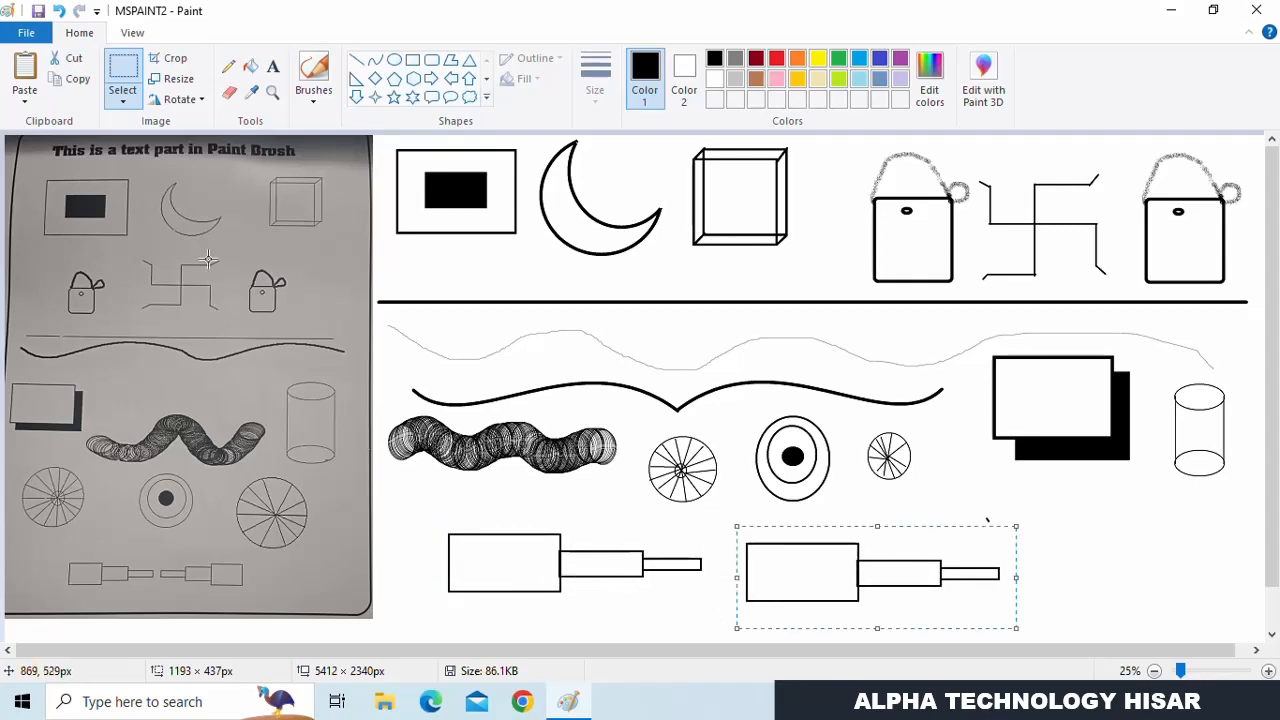
{"action": "left_click", "coordinate": [179, 100]}
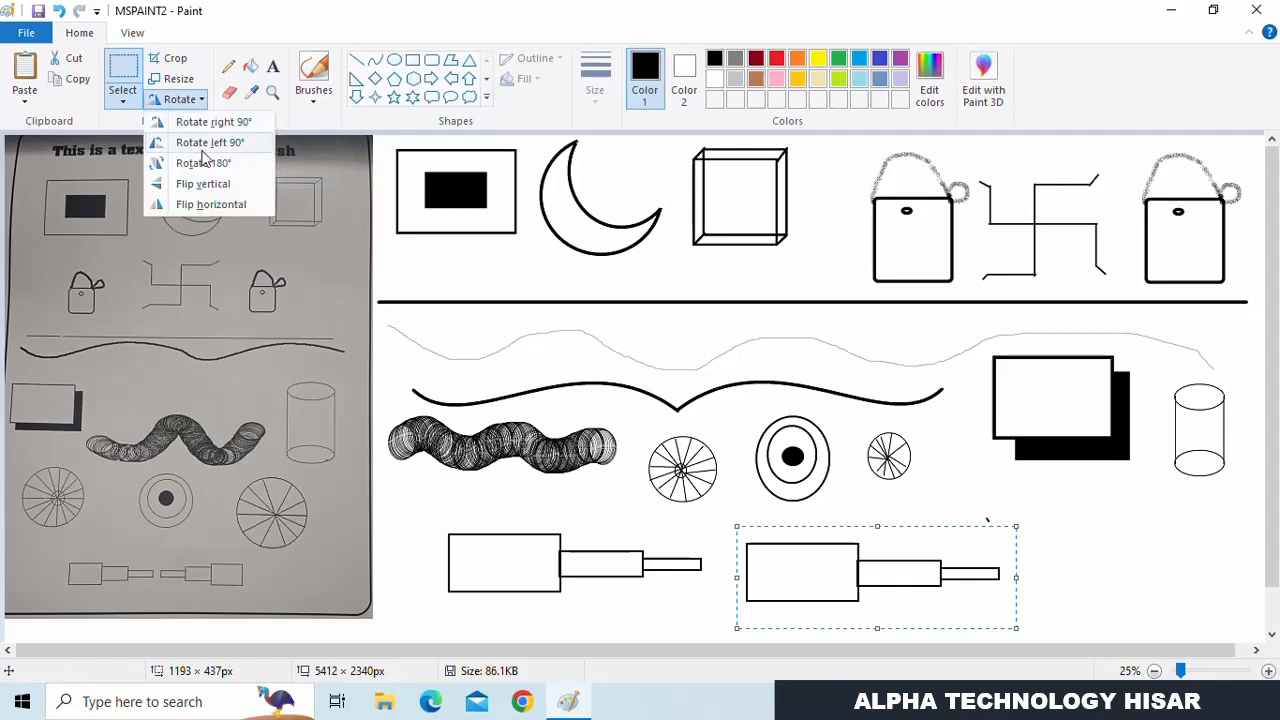
{"action": "left_click", "coordinate": [219, 204]}
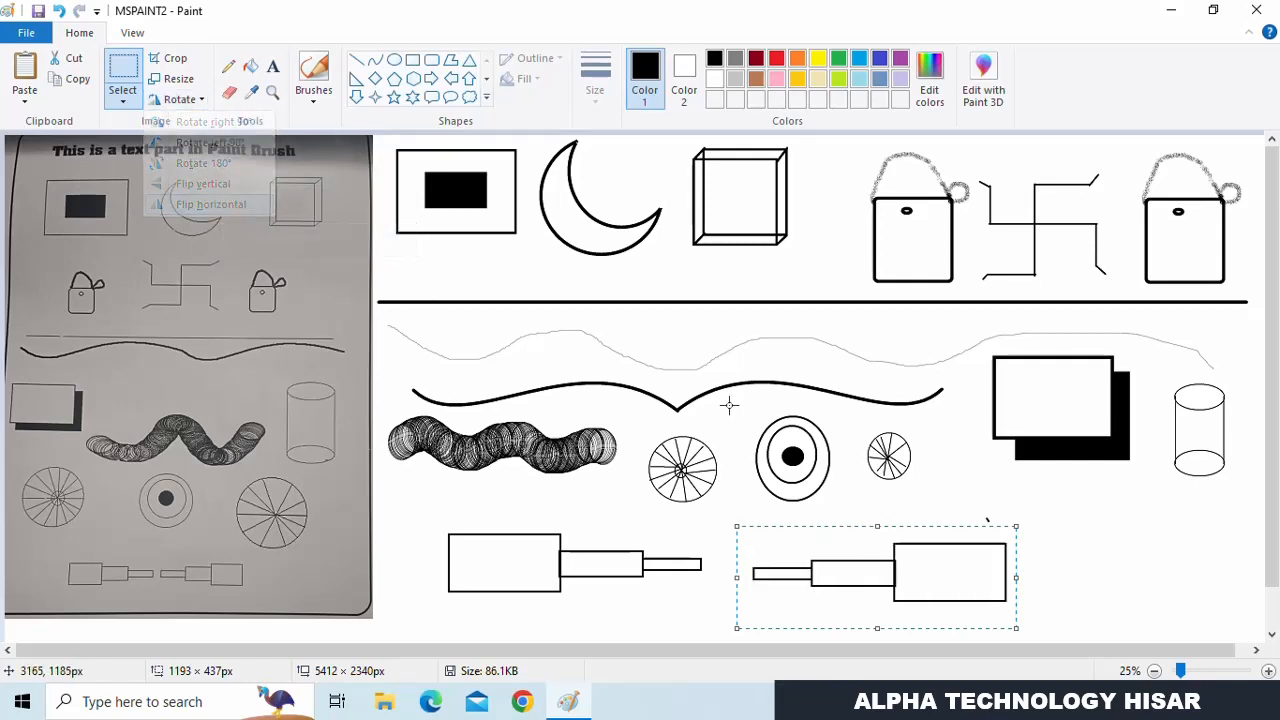
{"action": "left_click_drag", "start_coordinate": [901, 599], "coordinate": [876, 591]}
{"action": "left_click", "coordinate": [1108, 595]}
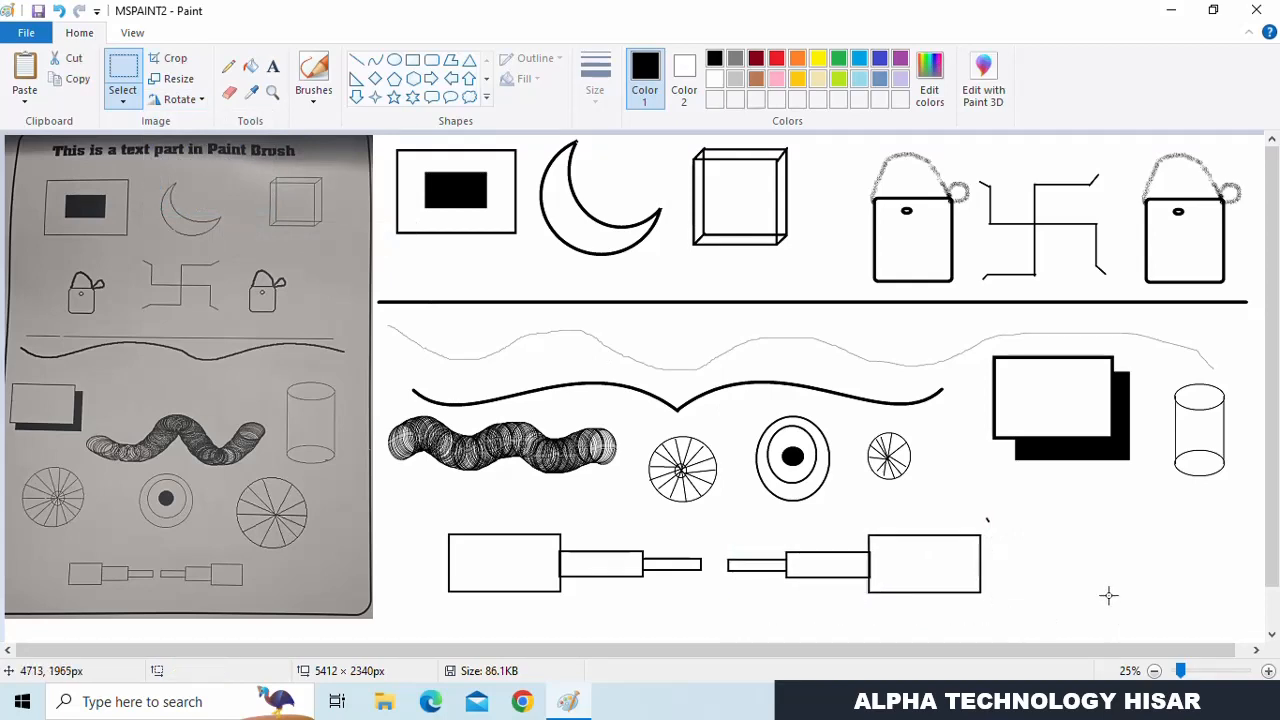